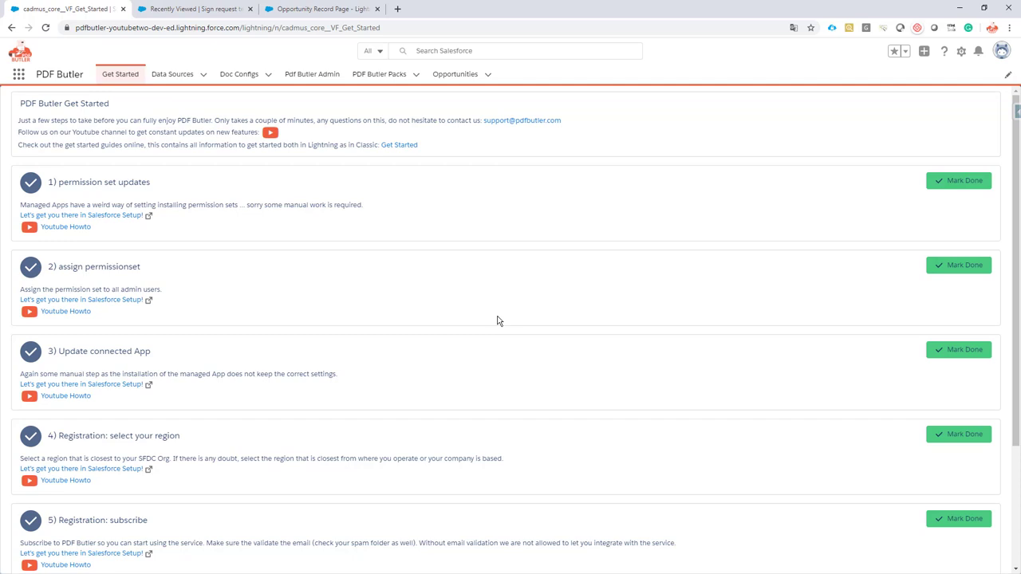
# - Bring up the Word template 'SIGN Butler - 1 Signer.docx' and scroll to its top
pyautogui.hotkey('alt', 'Tab')
pyautogui.scroll(5, 524, 319)
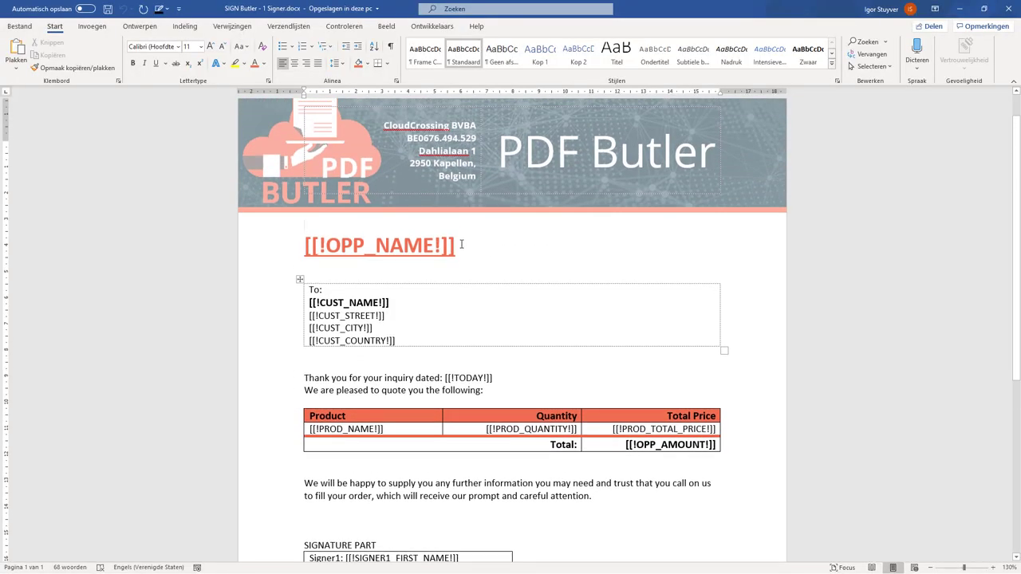
# - Inspect the signature table with Signer1 name fields and the #SIG01_300_200# tag, then return to Salesforce
pyautogui.scroll(-6, 461, 244)
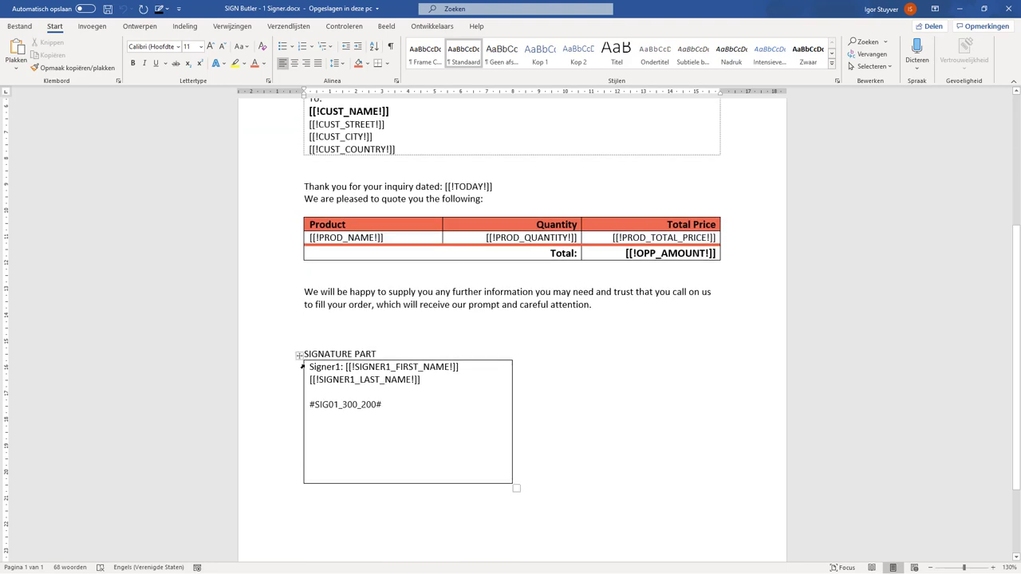
pyautogui.click(300, 357)
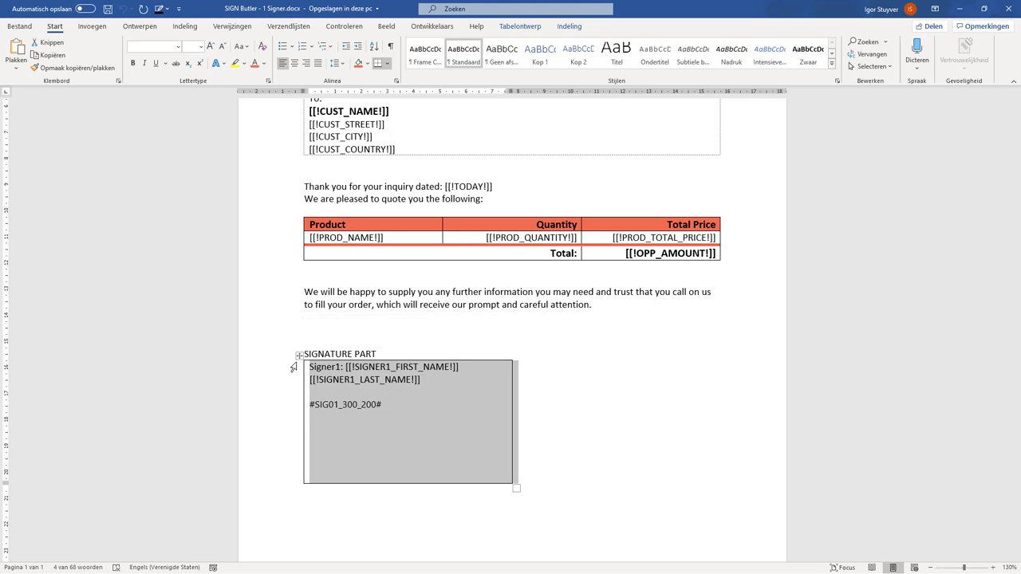
pyautogui.press('Left')
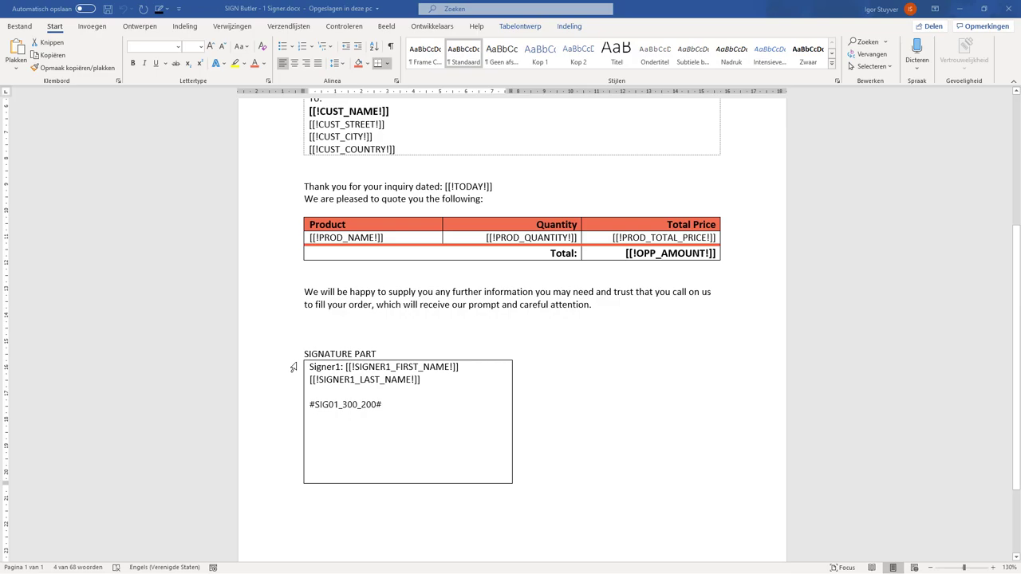
pyautogui.hotkey('alt', 'Tab')
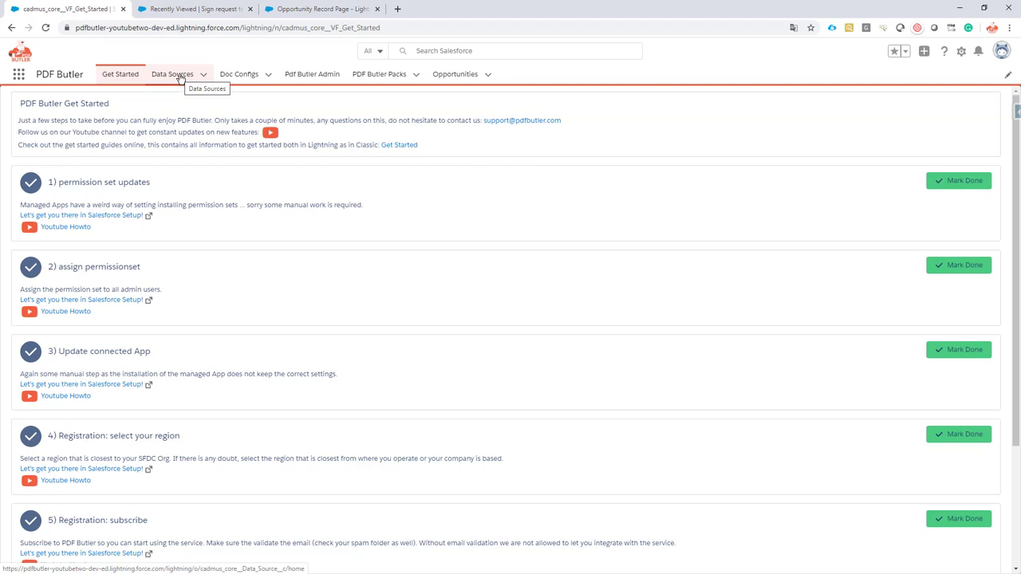
# - Open the Rhino Cars opportunity in a new browser tab
pyautogui.click(488, 74)
pyautogui.rightClick(456, 137)
pyautogui.click(471, 141)
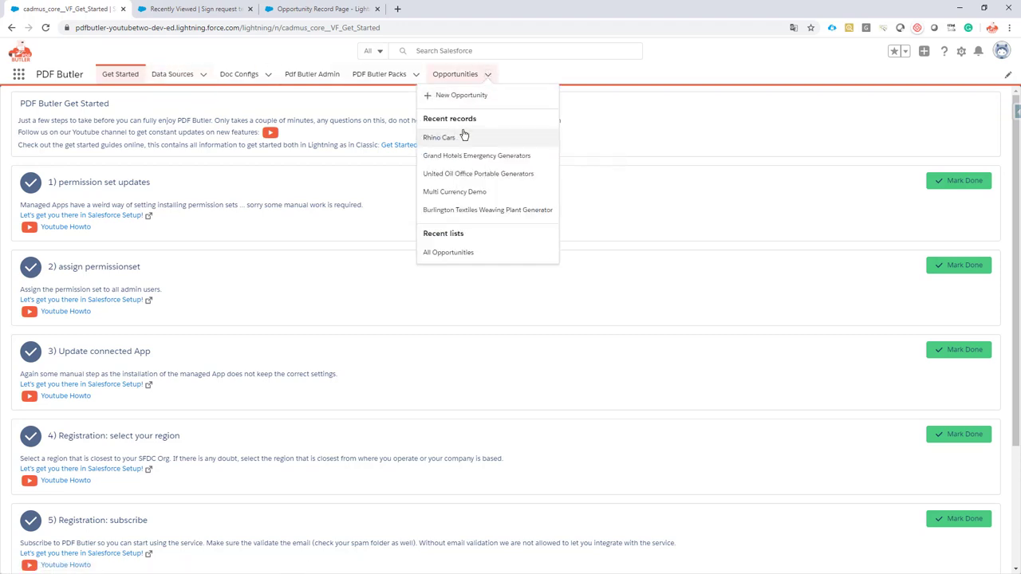
pyautogui.click(191, 9)
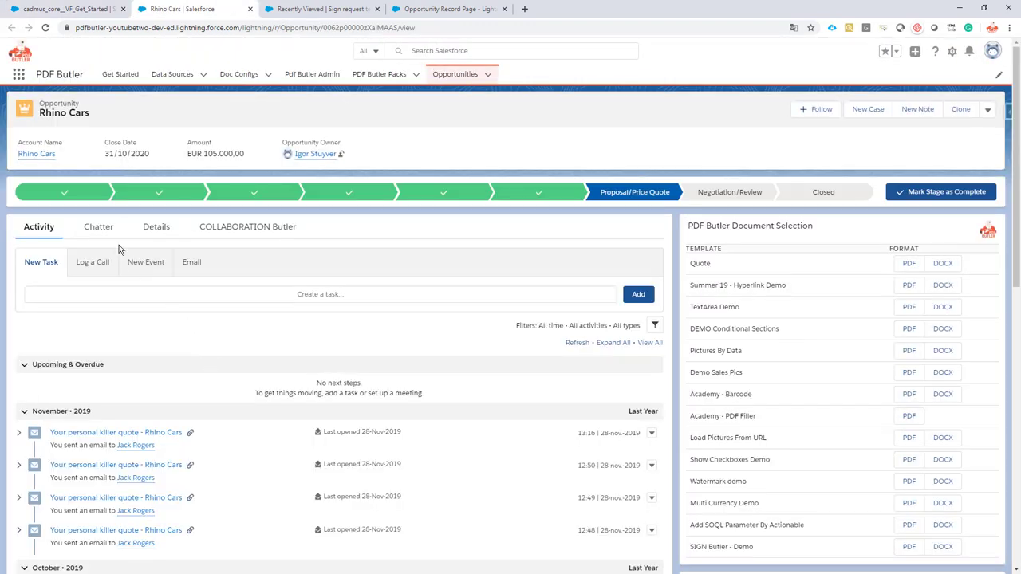
# - Review Rhino Cars' details and its Signer Contact, then go back to Get Started
pyautogui.click(159, 228)
pyautogui.scroll(-2, 72, 359)
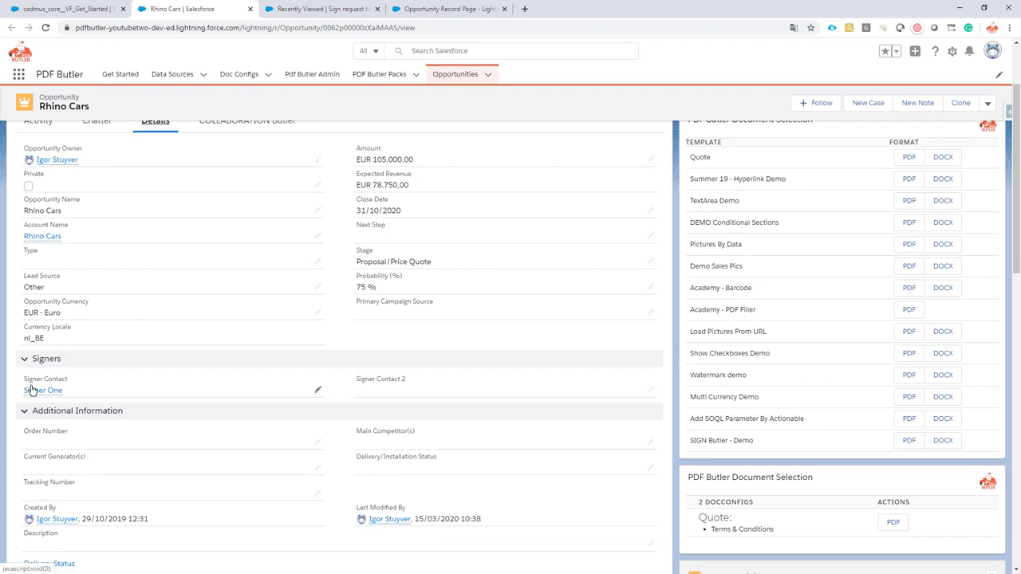
pyautogui.scroll(1, 80, 365)
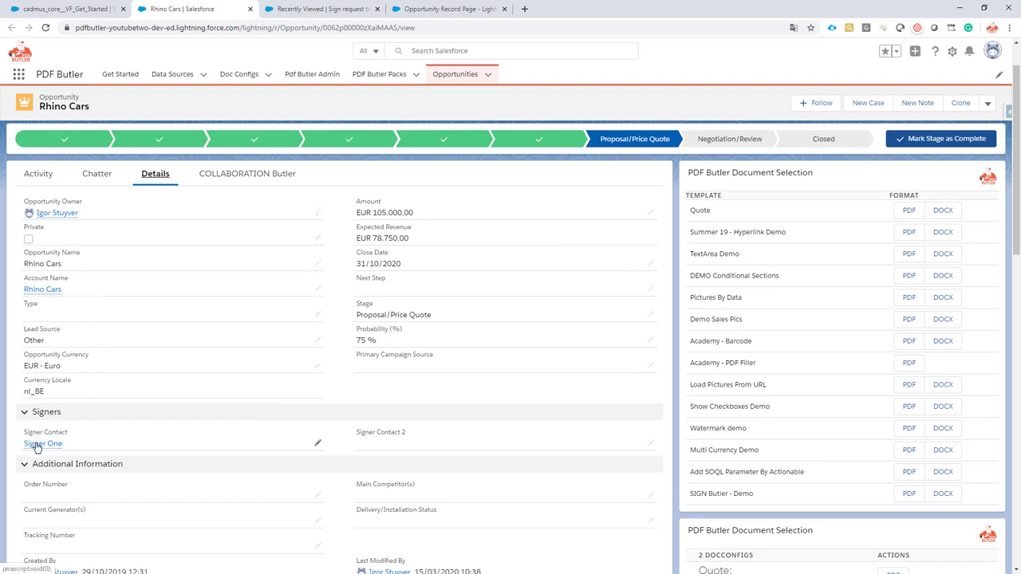
pyautogui.moveTo(43, 445)
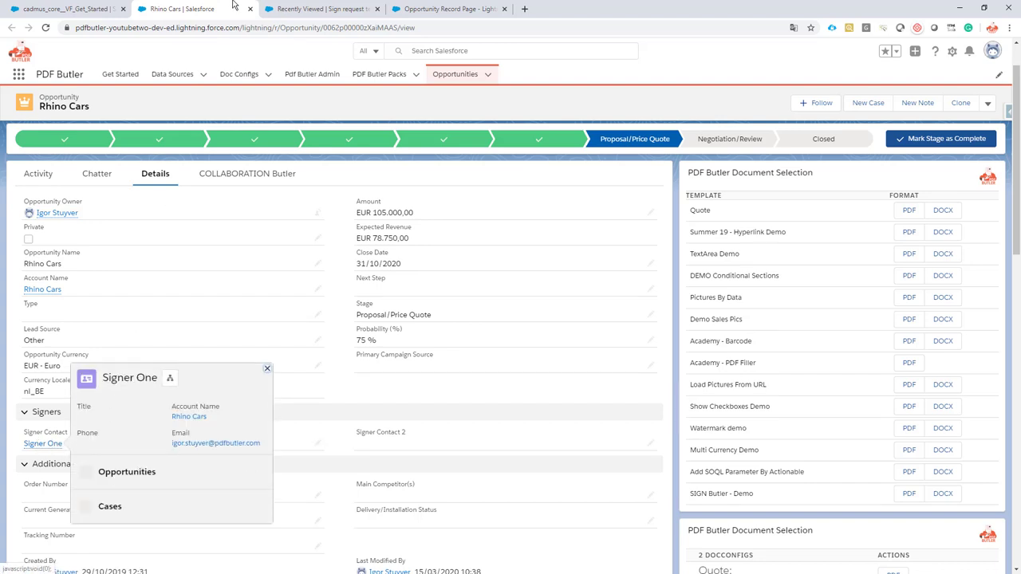
pyautogui.click(67, 9)
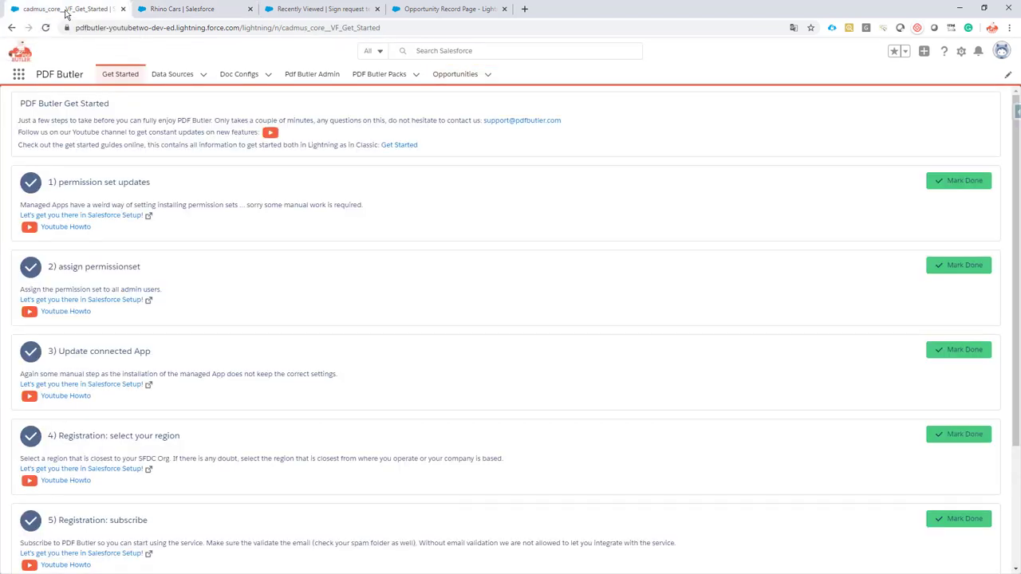
# - Open the Opportunity data source under Data Sources and launch its SOQL Builder
pyautogui.click(169, 77)
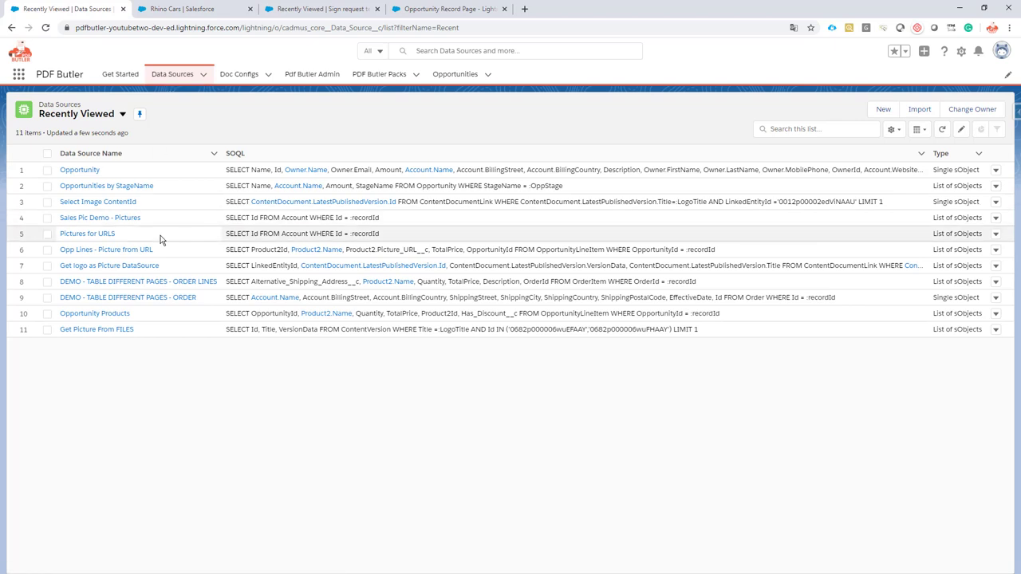
pyautogui.click(80, 172)
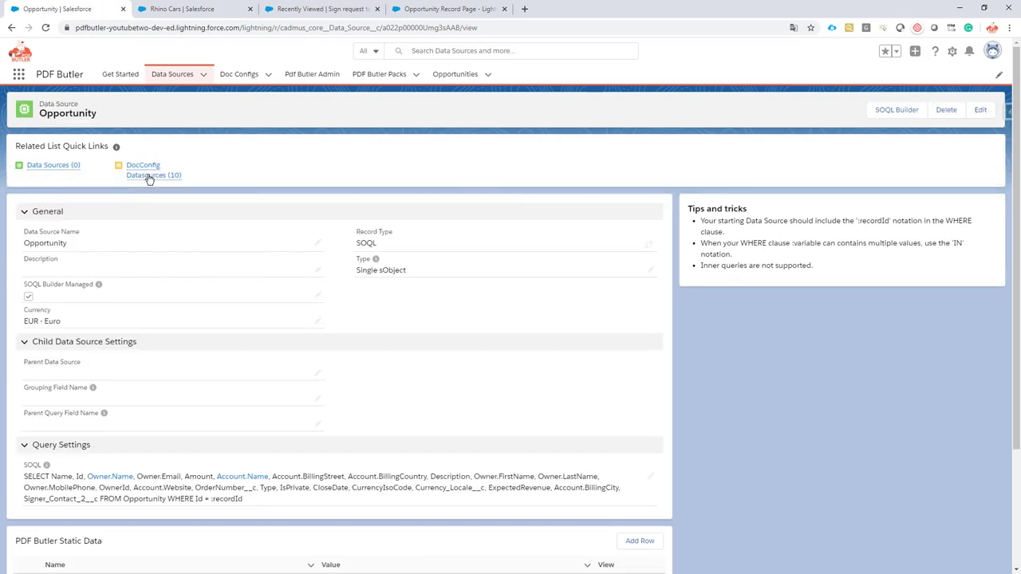
pyautogui.moveTo(151, 171)
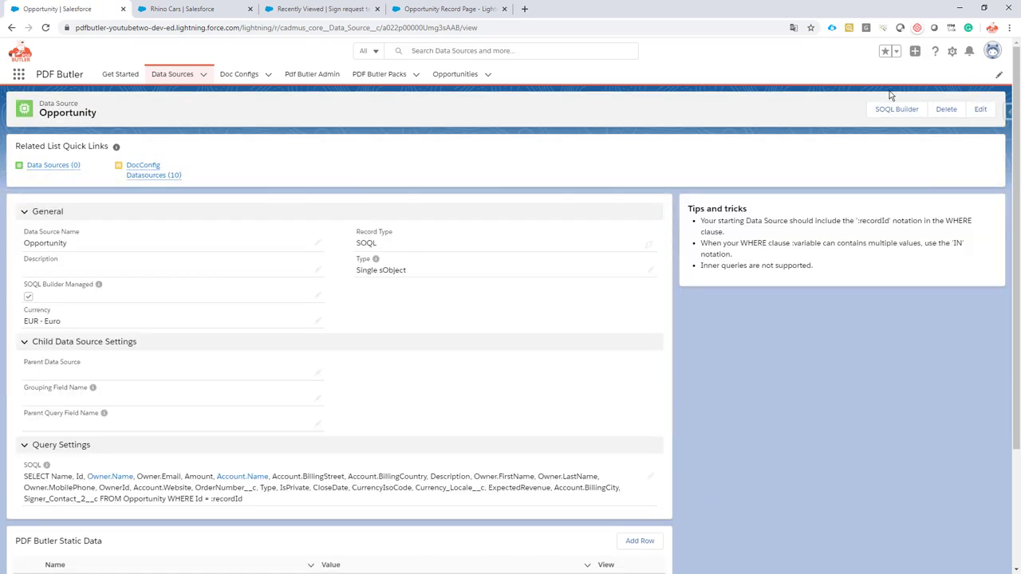
pyautogui.click(879, 110)
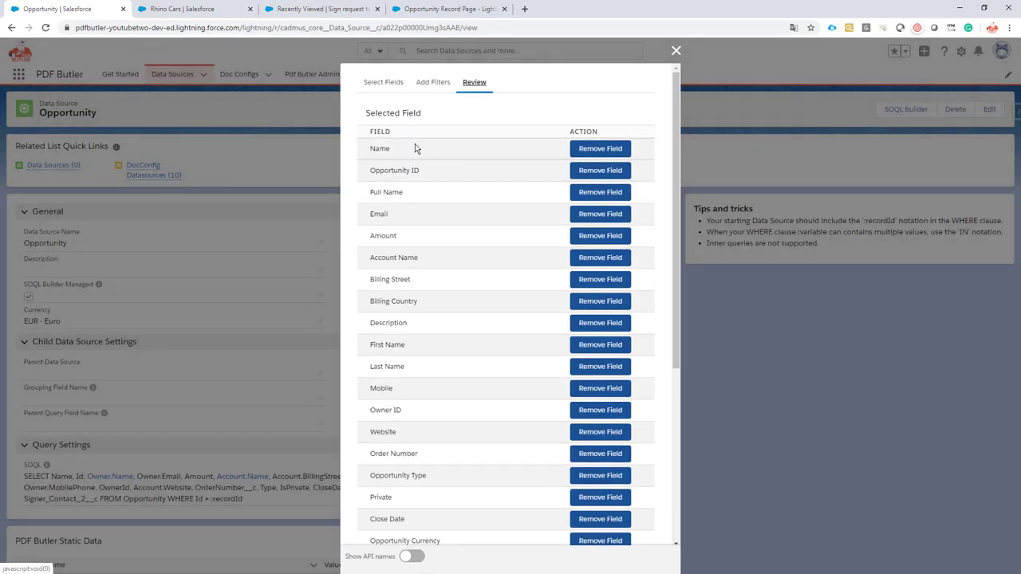
# - Add Signer Contact and its First Name and Last Name fields to the query
pyautogui.click(386, 86)
pyautogui.click(380, 122)
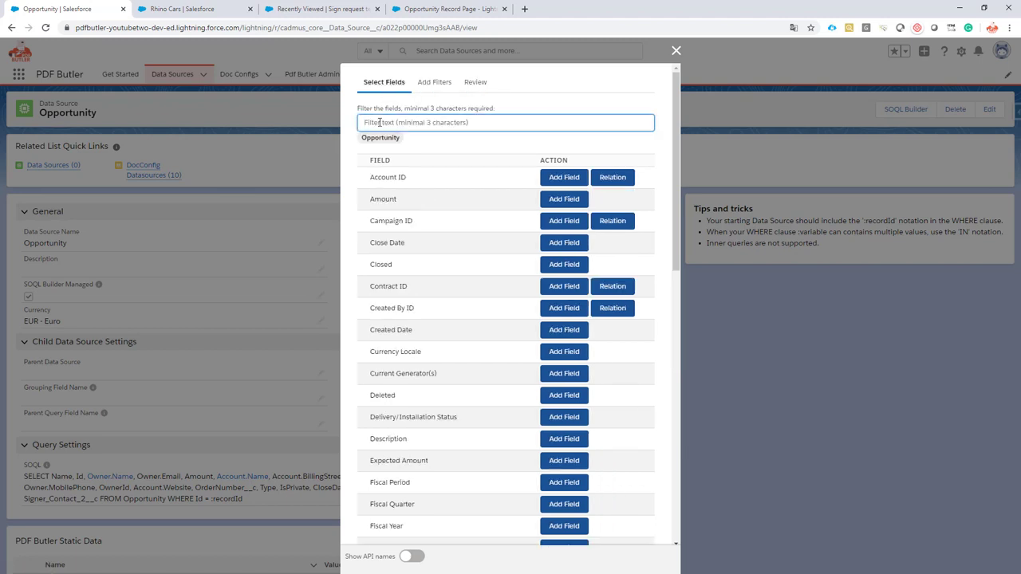
pyautogui.write('sign')
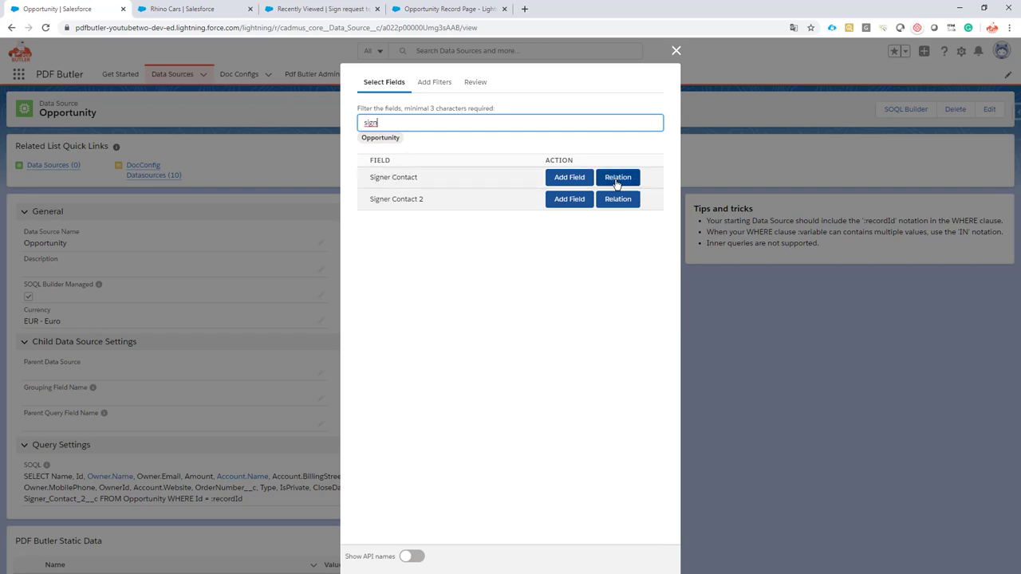
pyautogui.click(570, 180)
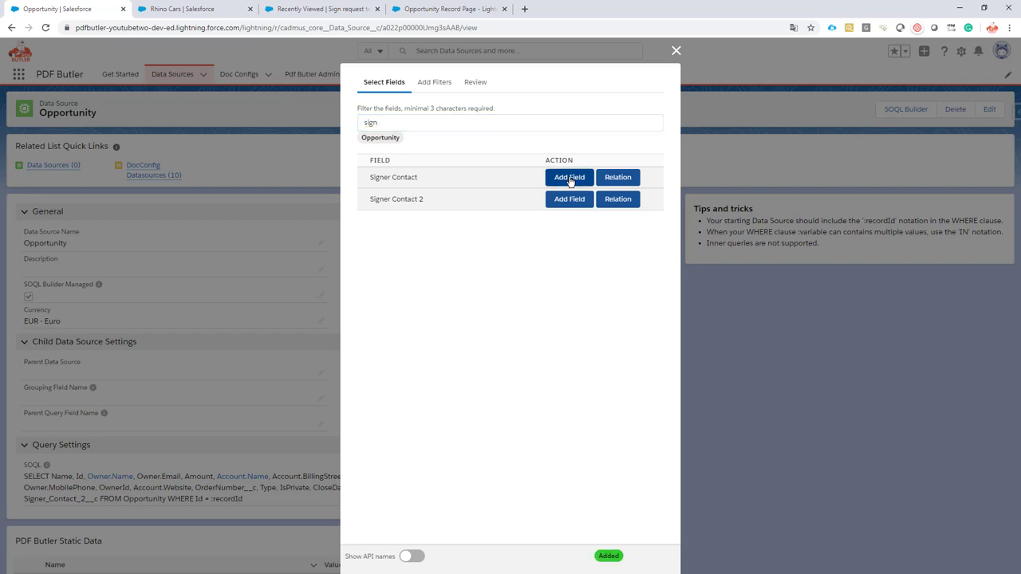
pyautogui.click(615, 178)
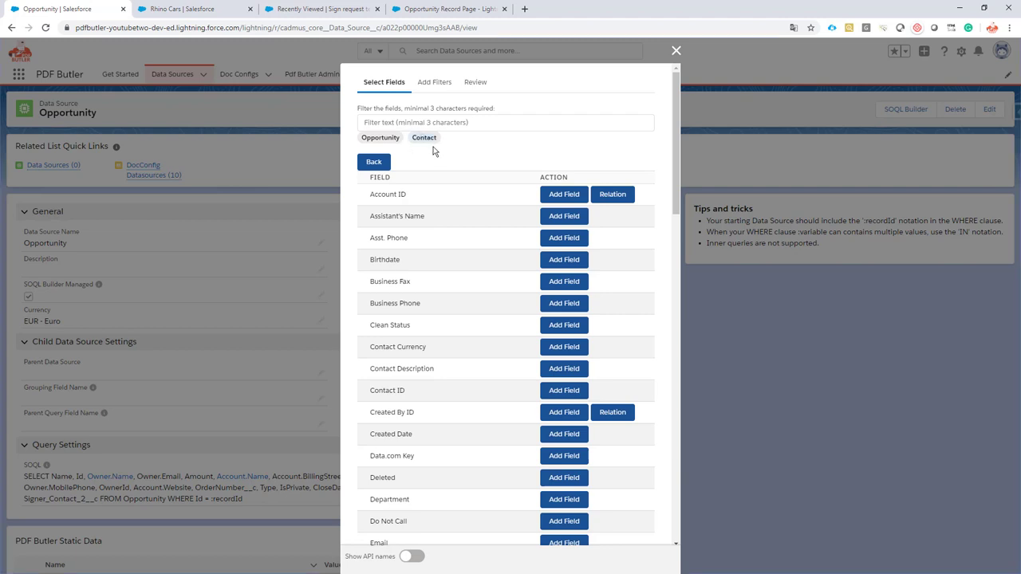
pyautogui.click(415, 121)
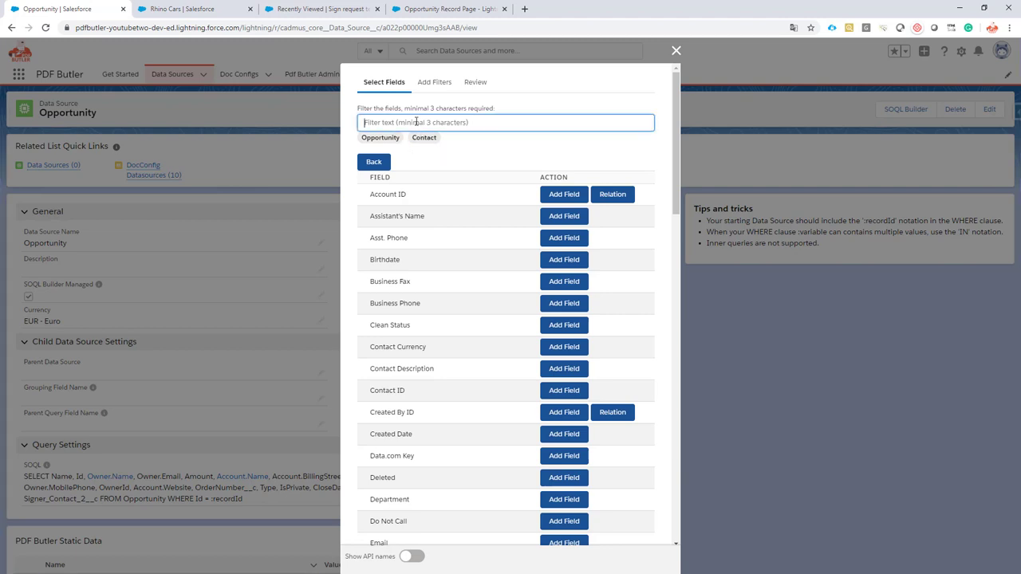
pyautogui.write('nam')
pyautogui.click(563, 216)
pyautogui.click(563, 285)
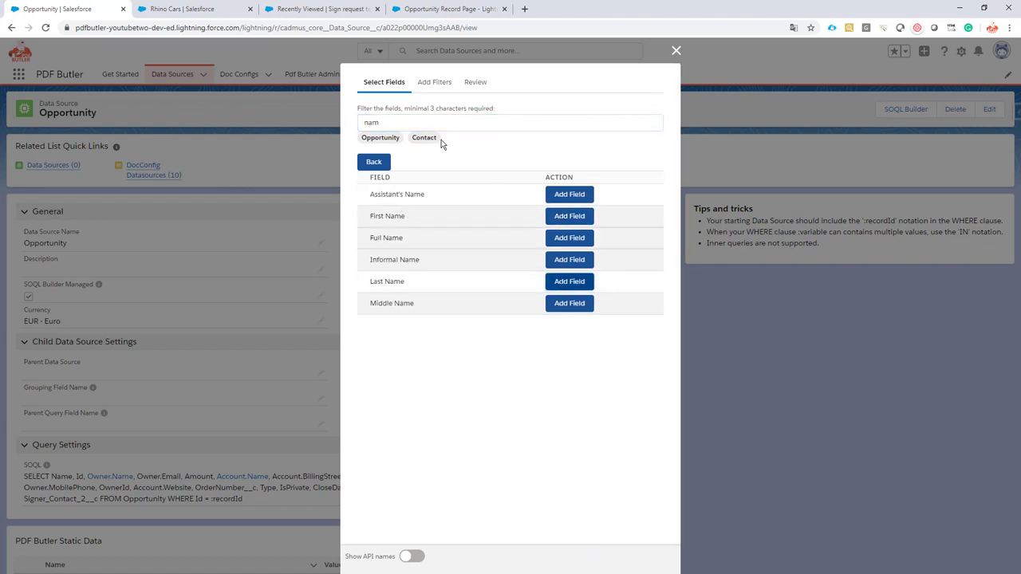
# - Add the signer contact's Email and Mobile Phone fields
pyautogui.doubleClick(395, 119)
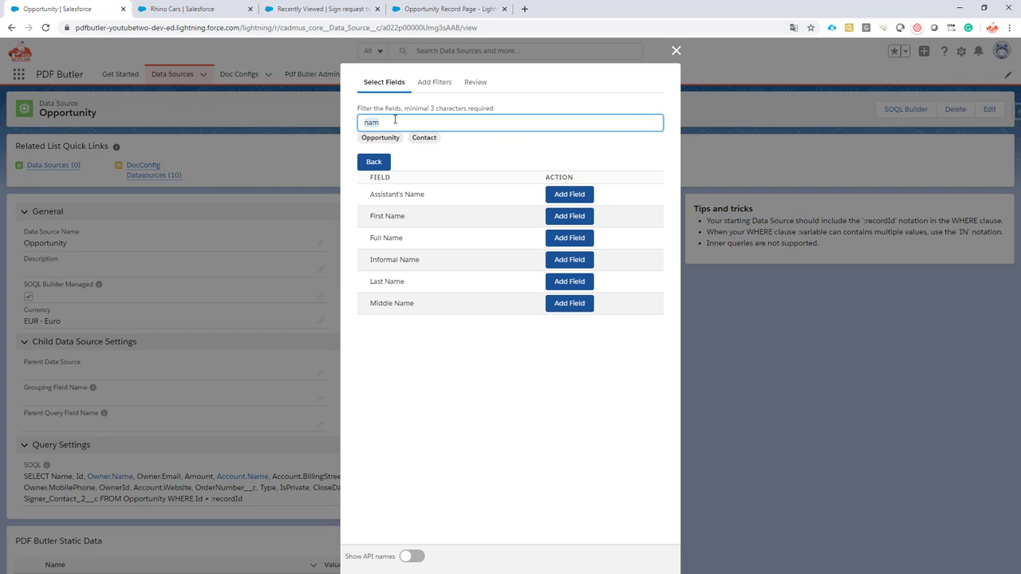
pyautogui.write('email')
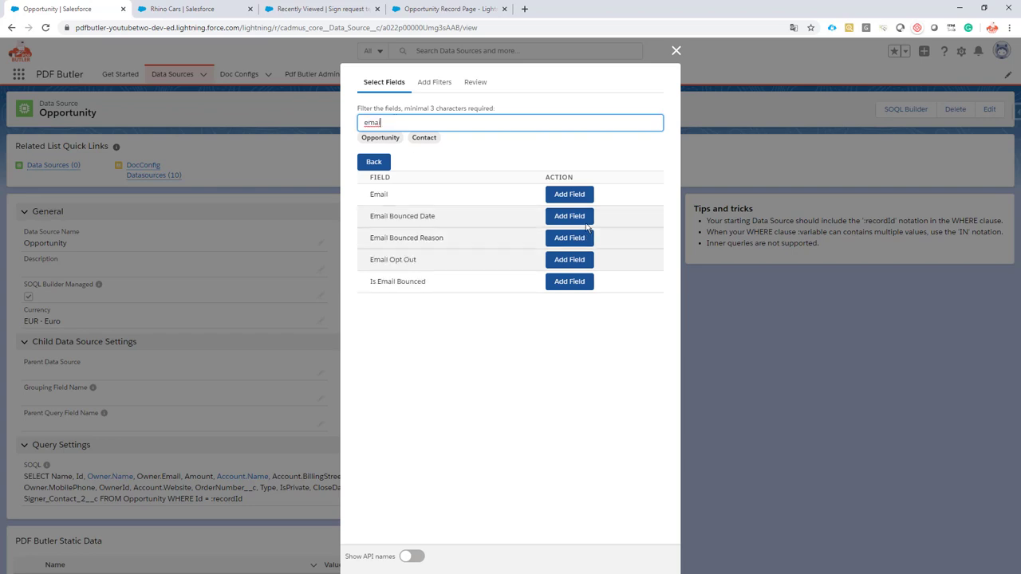
pyautogui.click(571, 195)
pyautogui.doubleClick(393, 119)
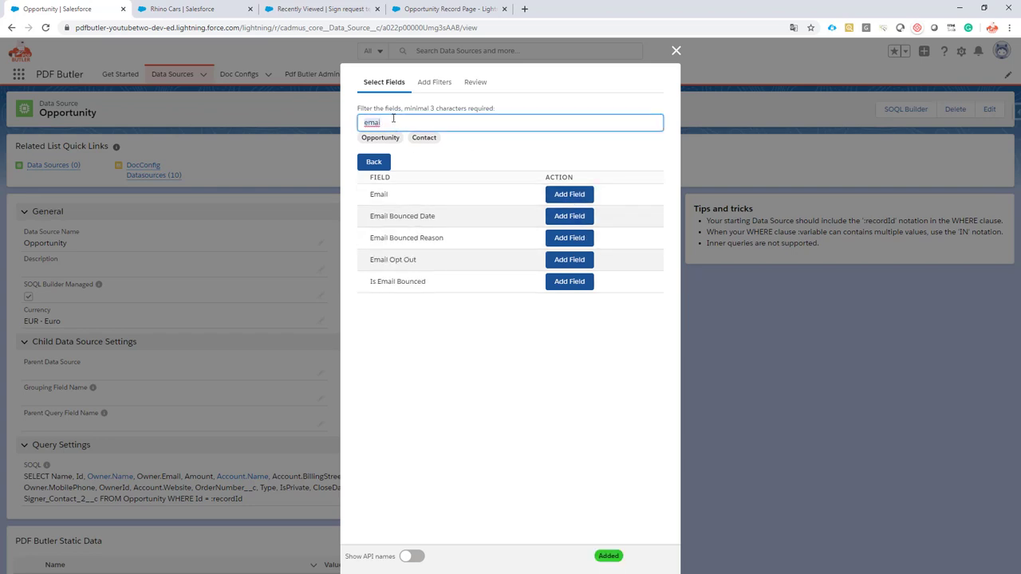
pyautogui.write('mobi')
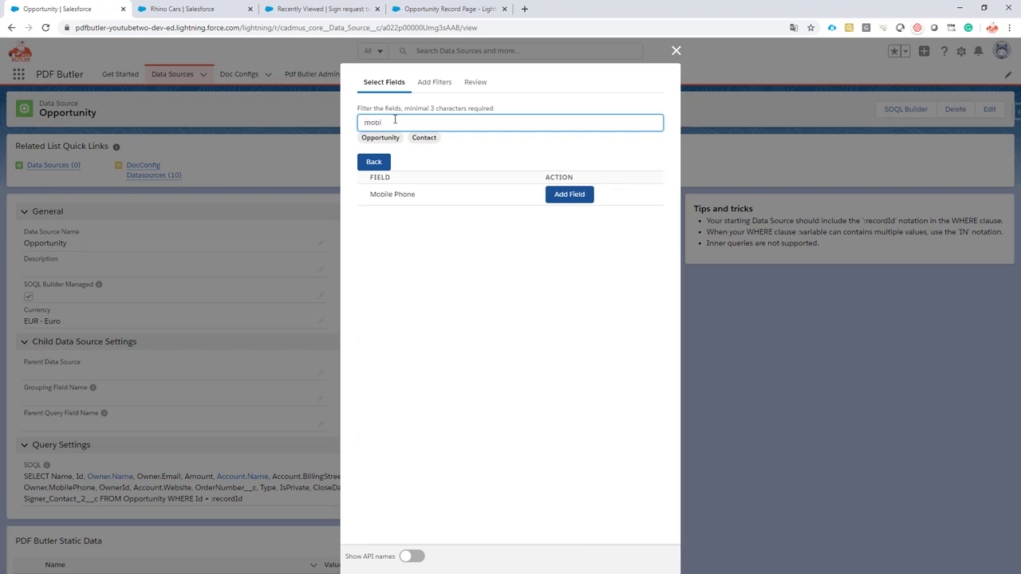
pyautogui.click(568, 195)
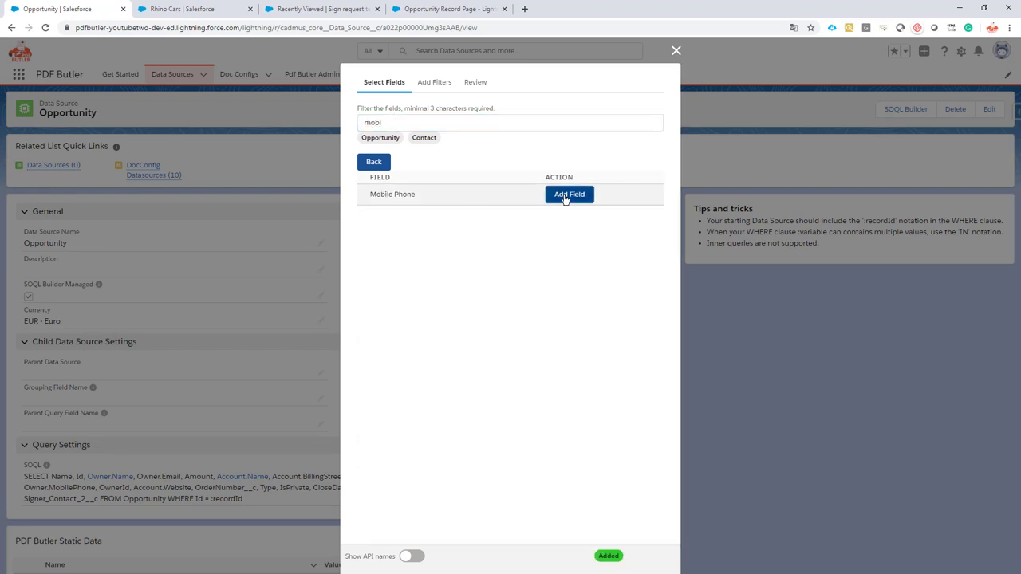
# - Review the selected fields with API names shown, then save the query
pyautogui.click(477, 83)
pyautogui.scroll(-5, 485, 396)
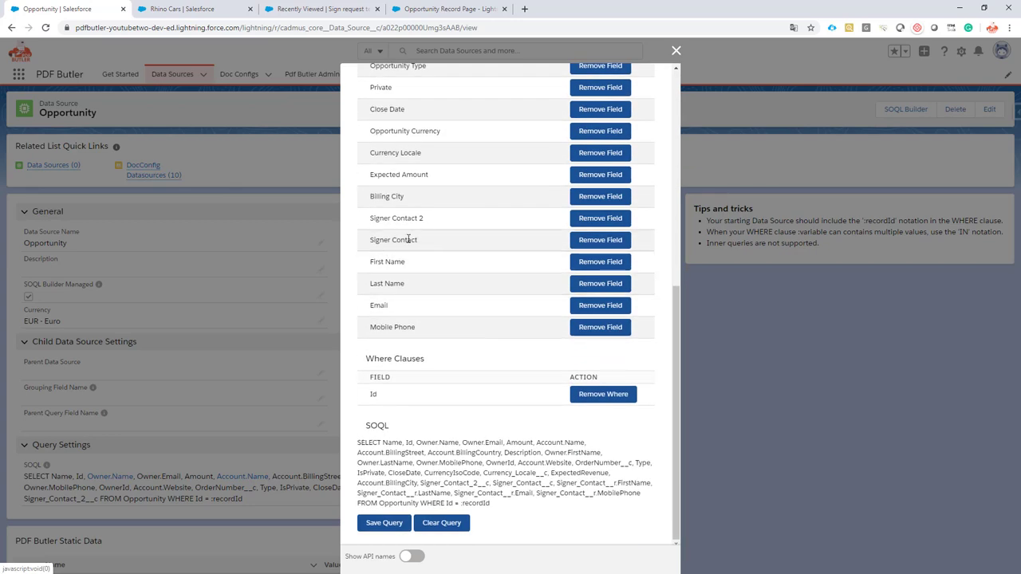
pyautogui.moveTo(369, 239); pyautogui.dragTo(423, 248)
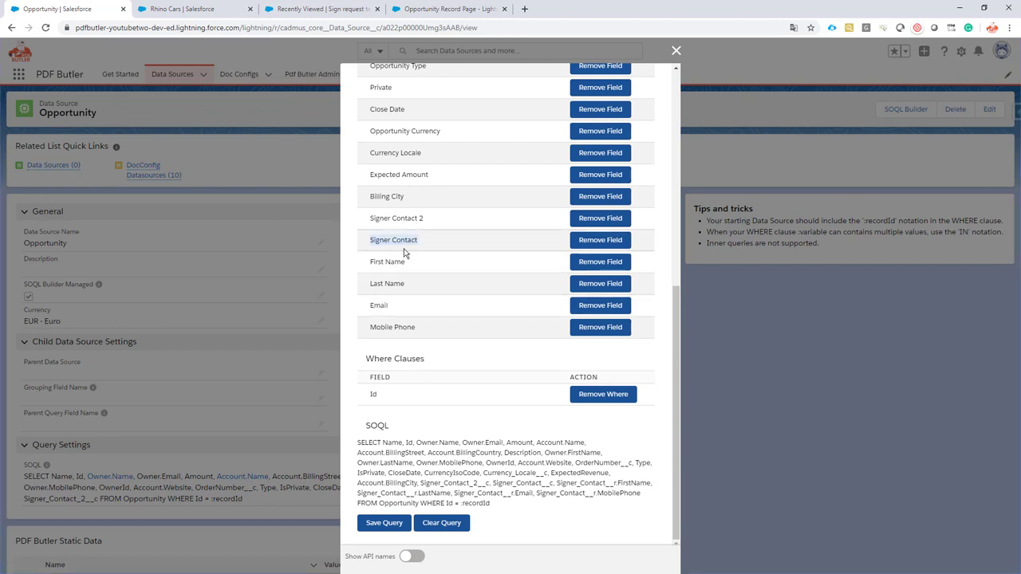
pyautogui.moveTo(372, 262); pyautogui.dragTo(419, 266)
pyautogui.click(412, 556)
pyautogui.doubleClick(447, 327)
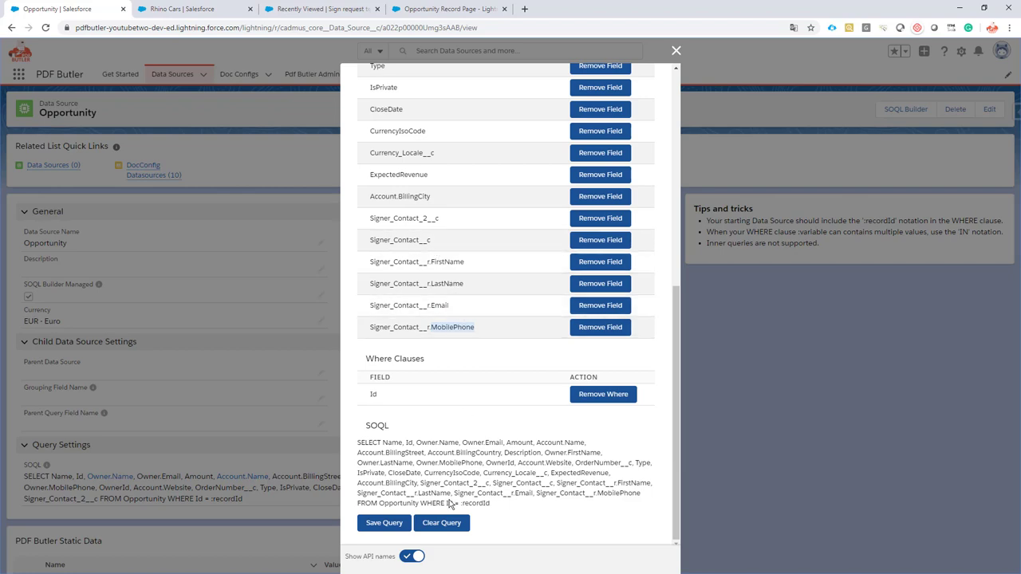
pyautogui.click(384, 524)
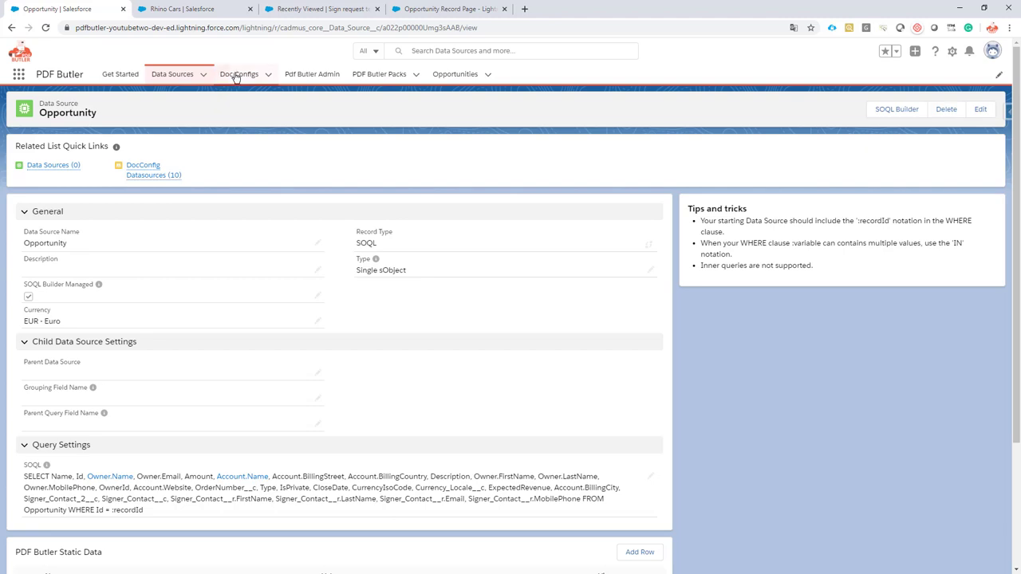
# - Open the SIGN Butler - Demo doc config in the PDF Butler editor
pyautogui.click(235, 75)
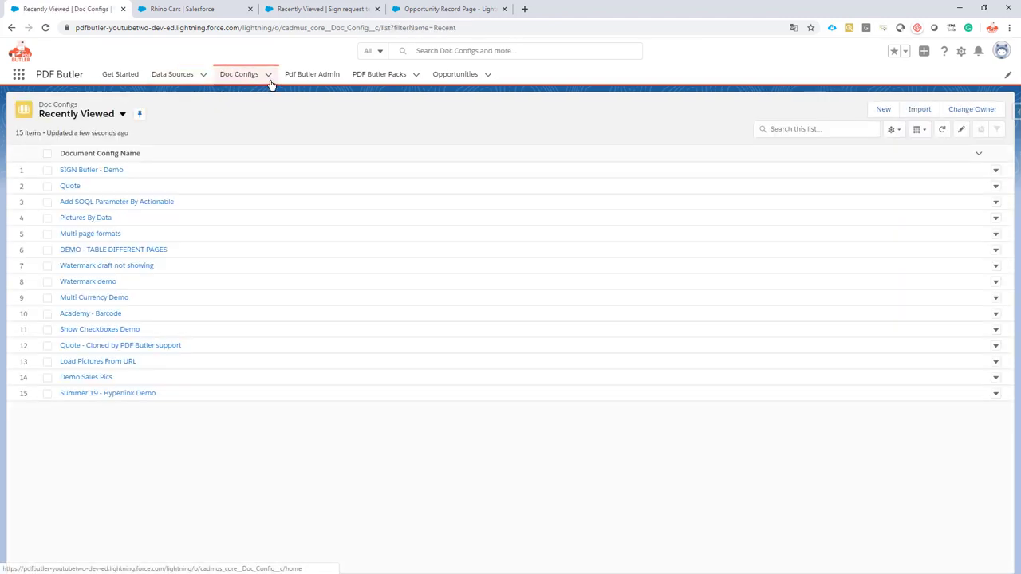
pyautogui.click(88, 170)
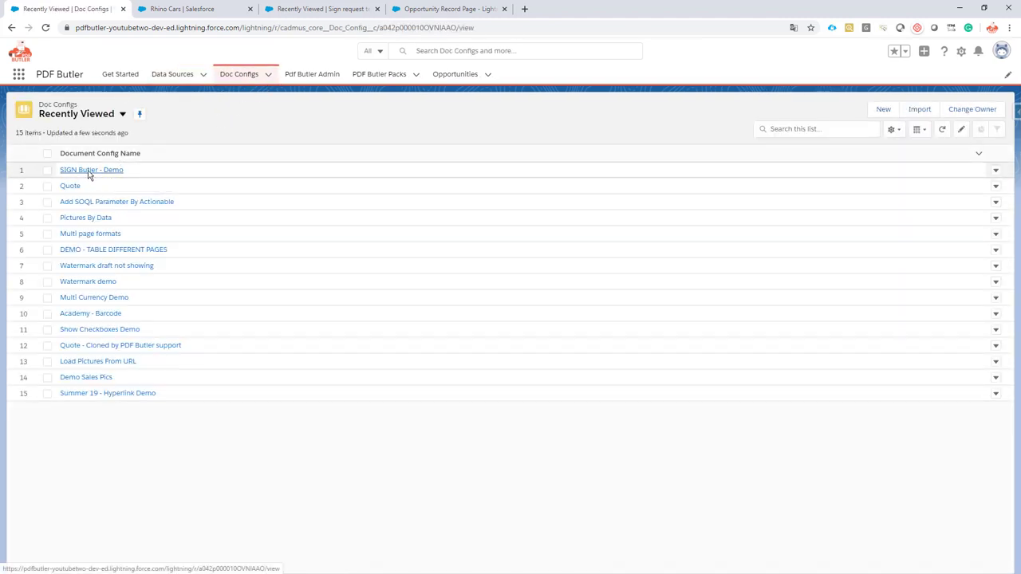
pyautogui.click(54, 424)
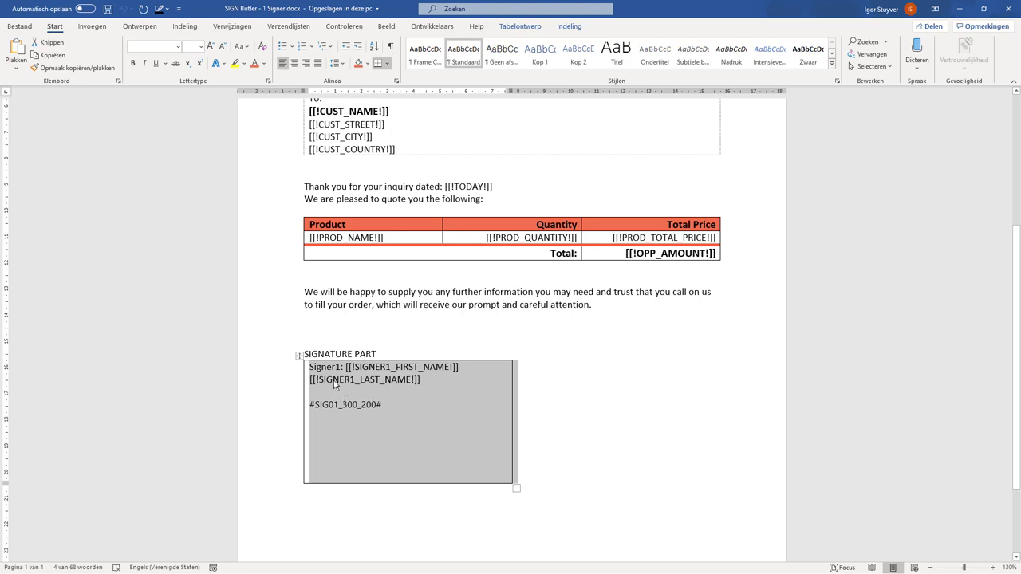
# - Set the signature table's borders to None in Table Properties
pyautogui.click(414, 317)
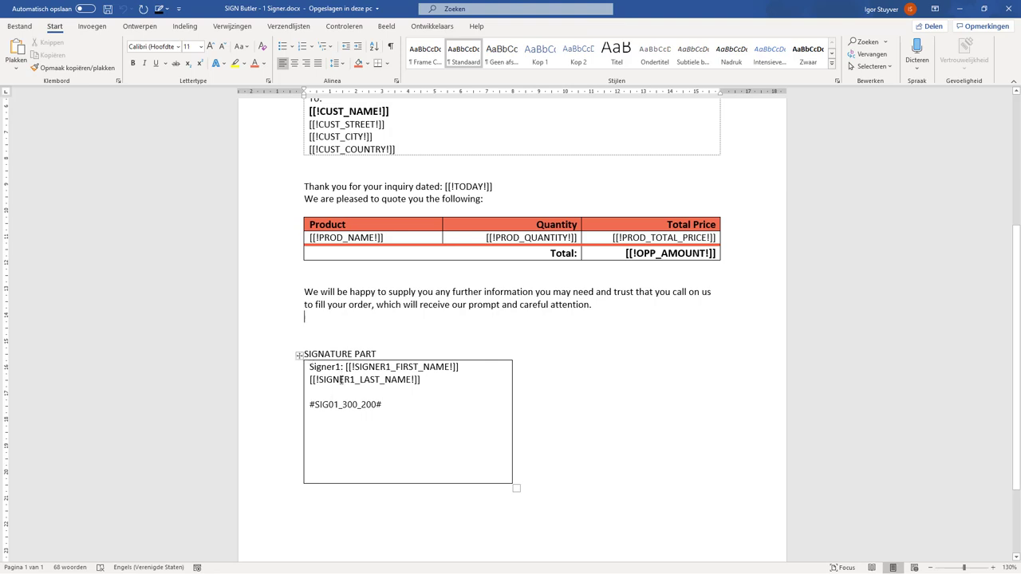
pyautogui.click(299, 355)
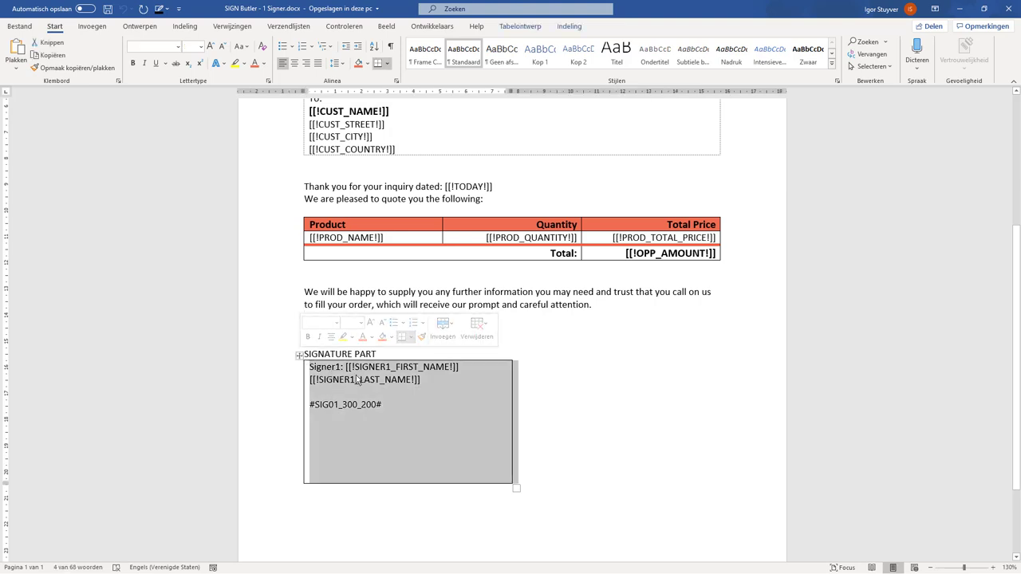
pyautogui.rightClick(357, 380)
pyautogui.click(389, 354)
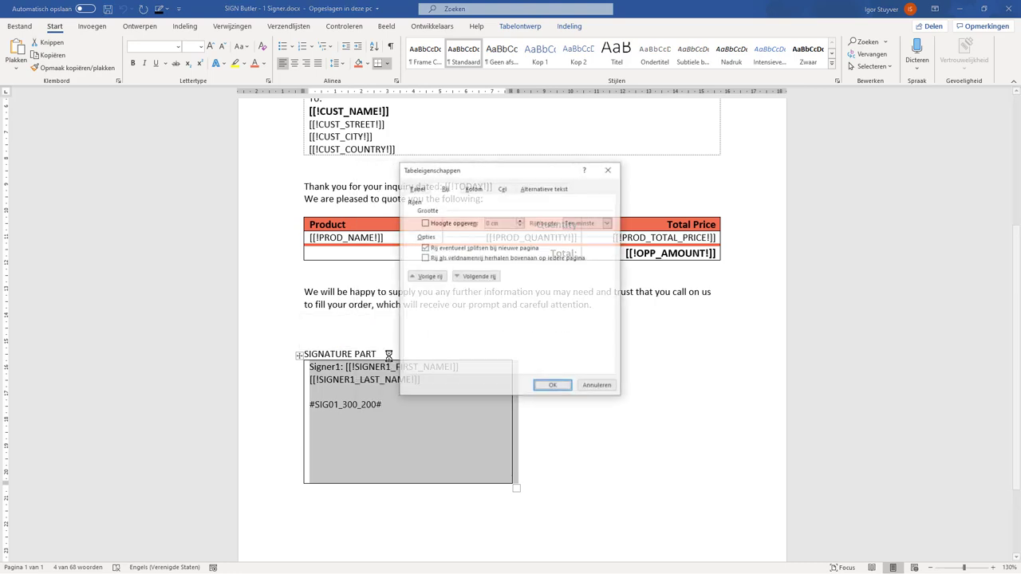
pyautogui.click(420, 189)
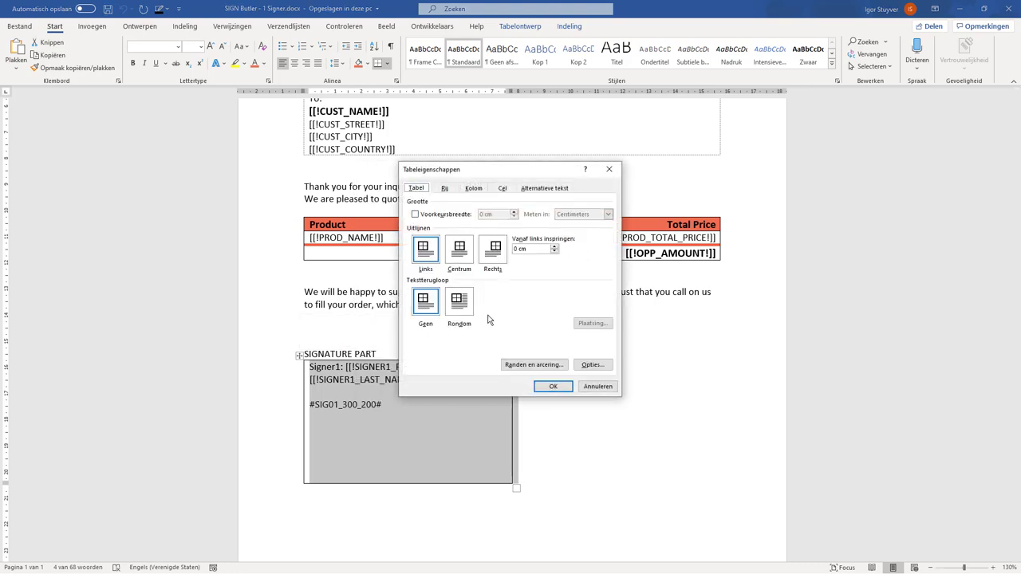
pyautogui.click(521, 366)
pyautogui.click(492, 221)
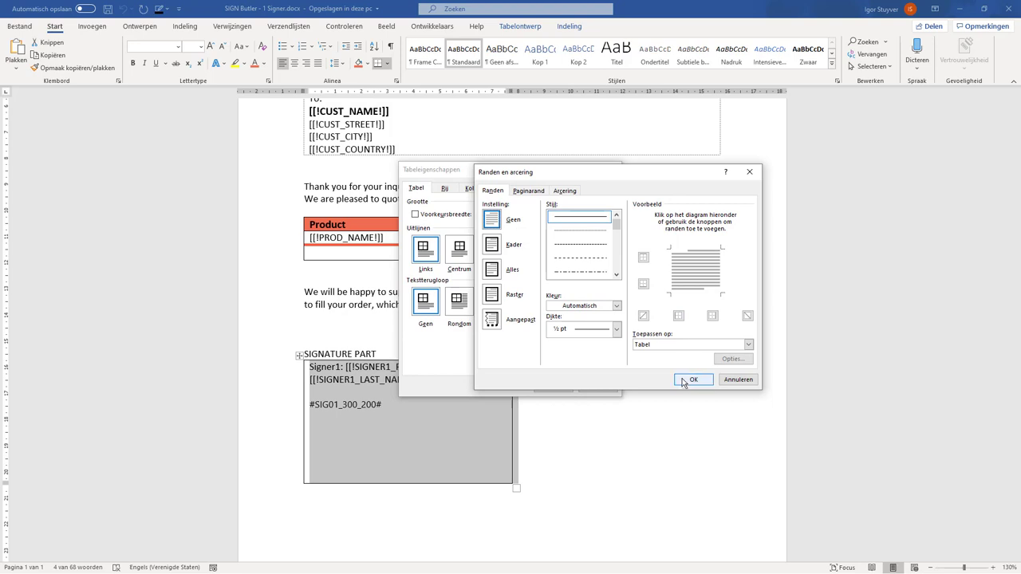
pyautogui.click(683, 379)
# - Set the table's default left and right cell margins to 0
pyautogui.click(599, 365)
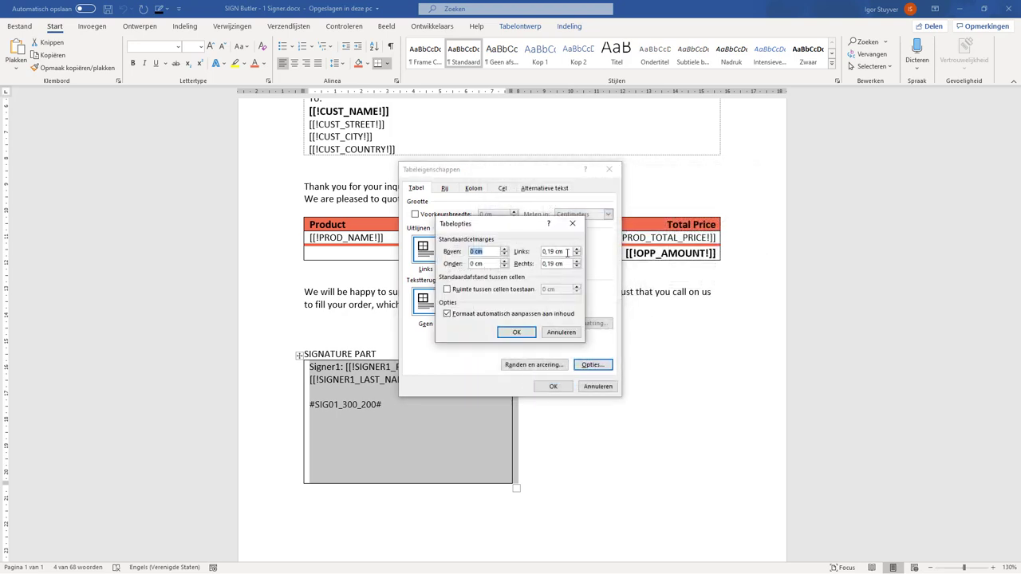
pyautogui.moveTo(567, 252); pyautogui.dragTo(526, 251)
pyautogui.write('0')
pyautogui.moveTo(566, 263); pyautogui.dragTo(524, 270)
pyautogui.write('0')
pyautogui.click(516, 332)
pyautogui.click(553, 386)
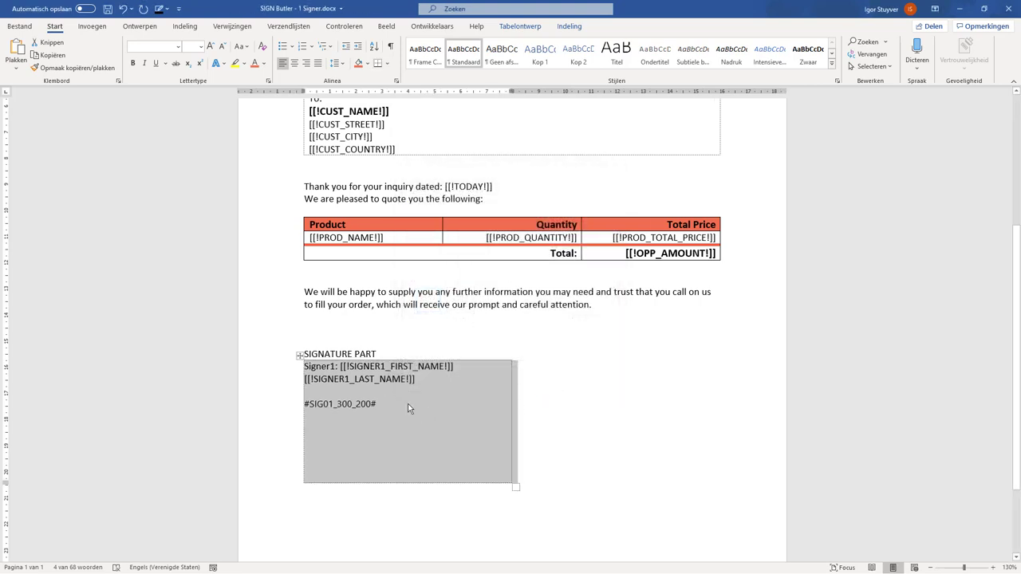
# - Highlight the SIGNER1_FIRST_NAME placeholder in the signature box
pyautogui.click(384, 393)
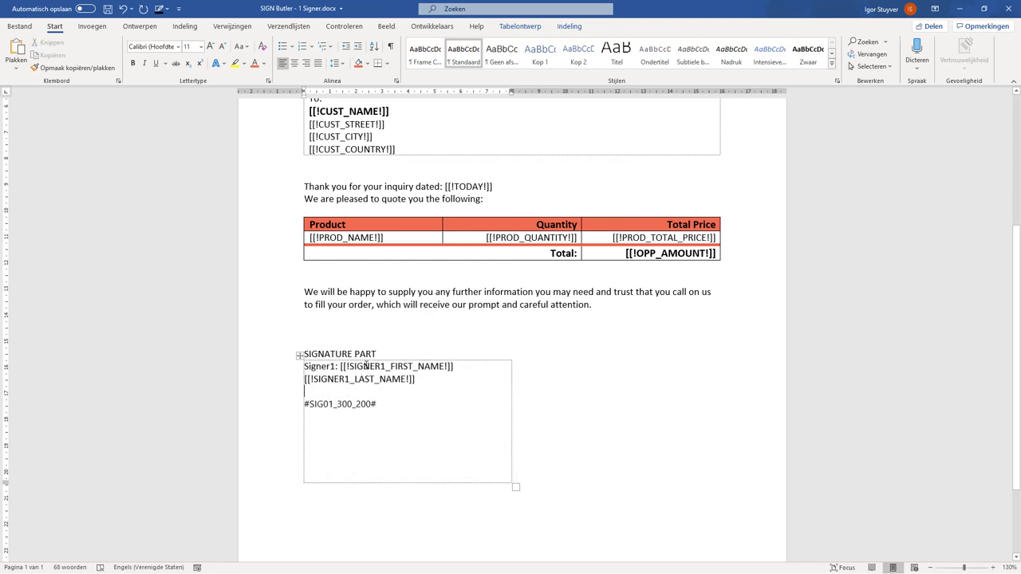
pyautogui.moveTo(366, 366); pyautogui.dragTo(427, 366)
pyautogui.hotkey('ctrl', 'c')
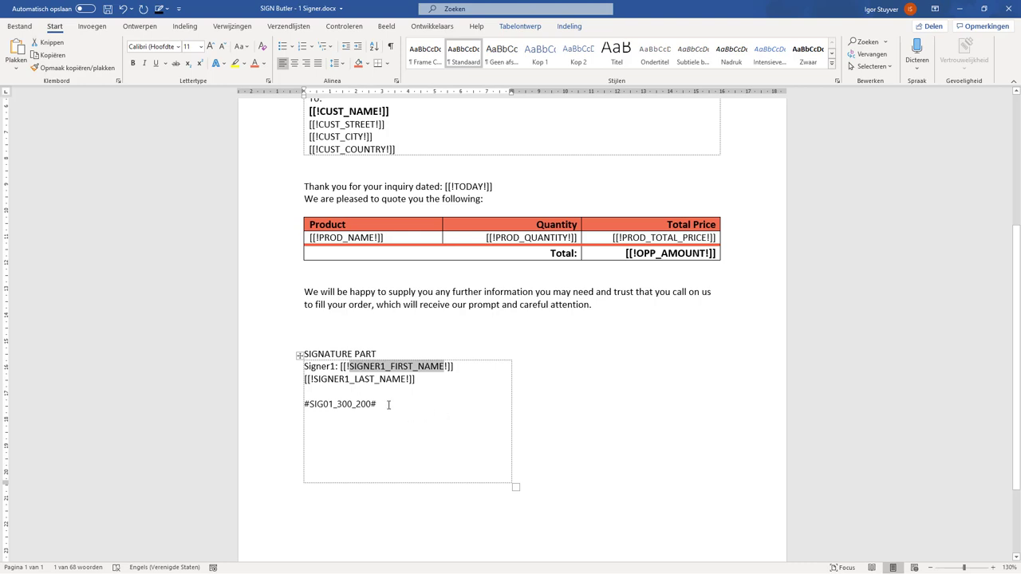
pyautogui.click(406, 338)
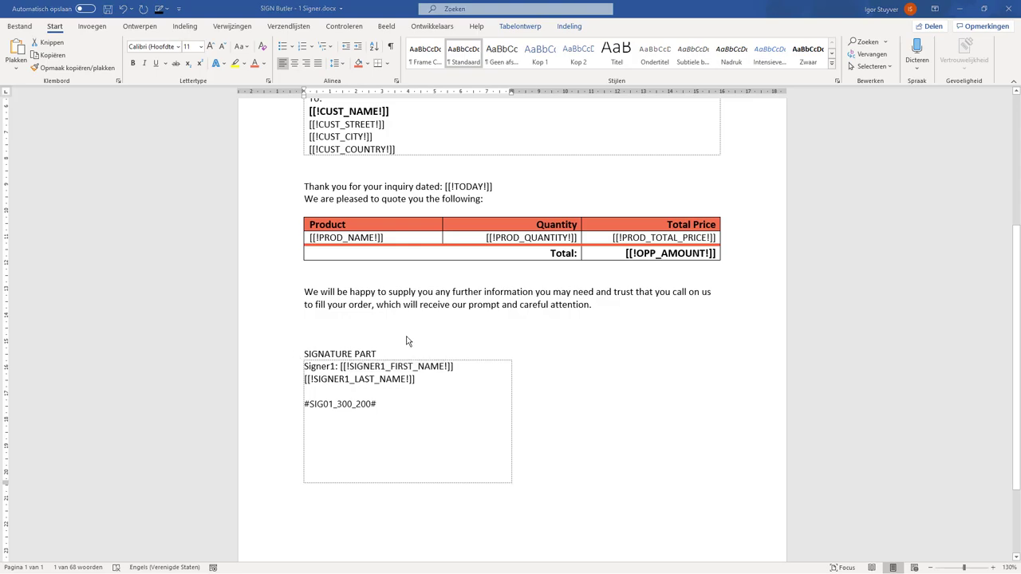
pyautogui.hotkey('alt', 'Tab')
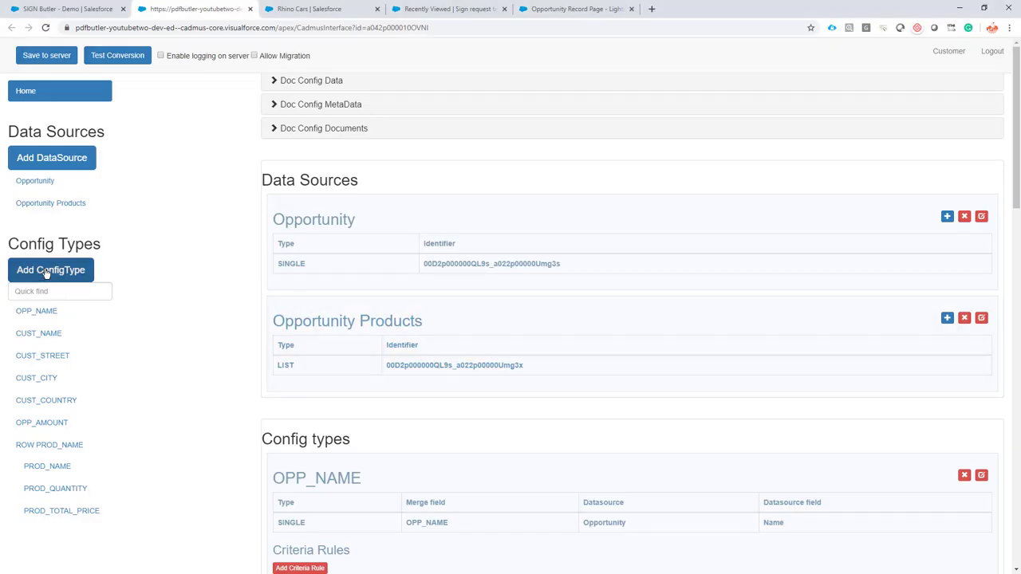
# - Begin a SIGNER1_FIRST_NAME config type on Opportunity, then cancel it
pyautogui.click(69, 275)
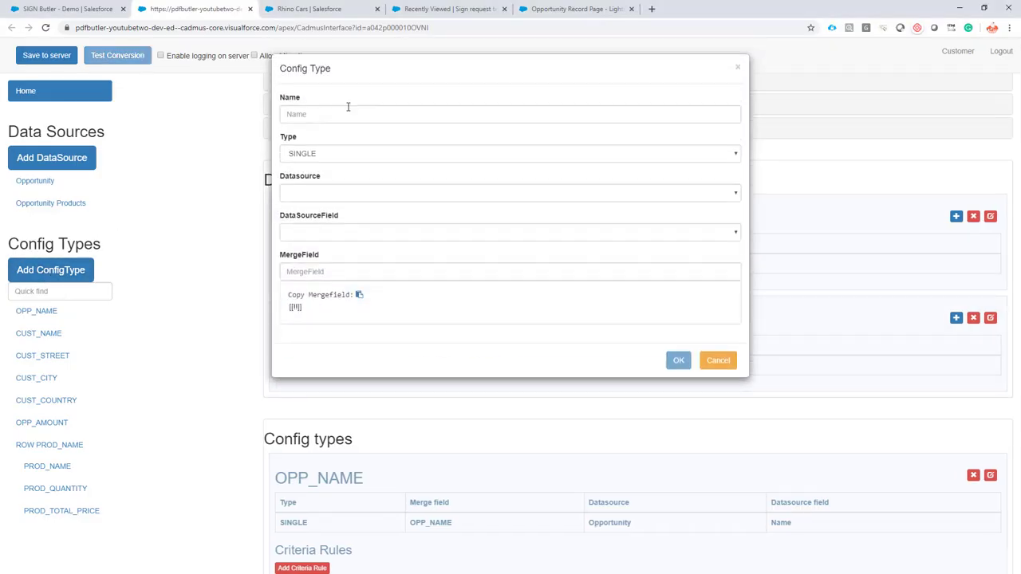
pyautogui.click(346, 107)
pyautogui.hotkey('ctrl', 'v')
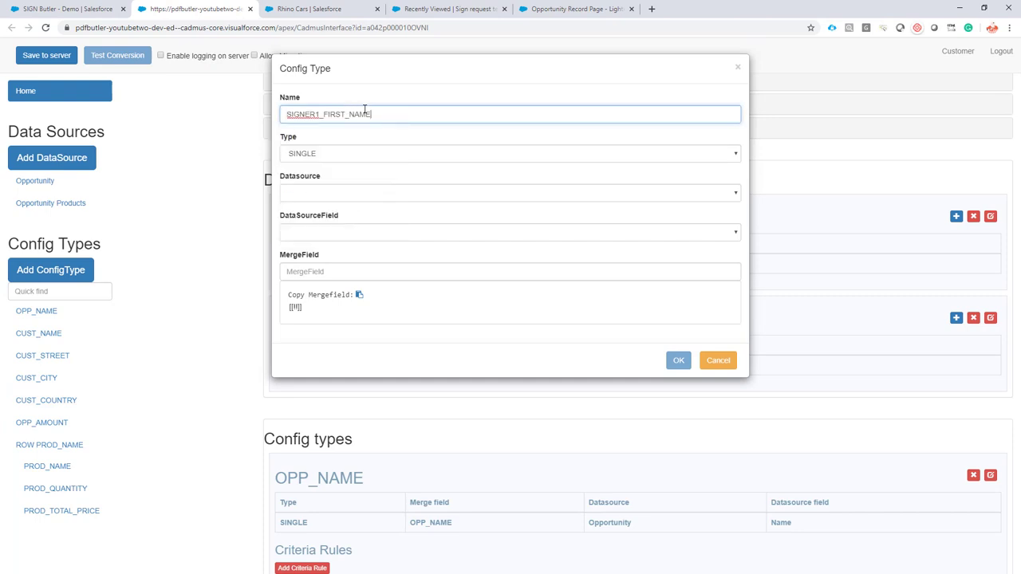
pyautogui.click(306, 198)
pyautogui.click(323, 206)
pyautogui.click(311, 232)
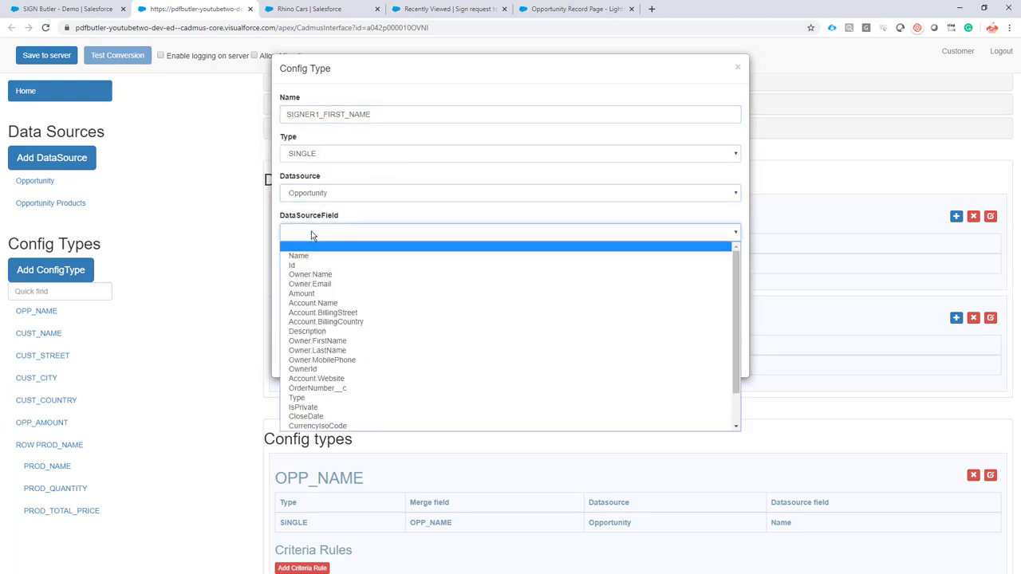
pyautogui.scroll(-2, 387, 302)
pyautogui.click(123, 221)
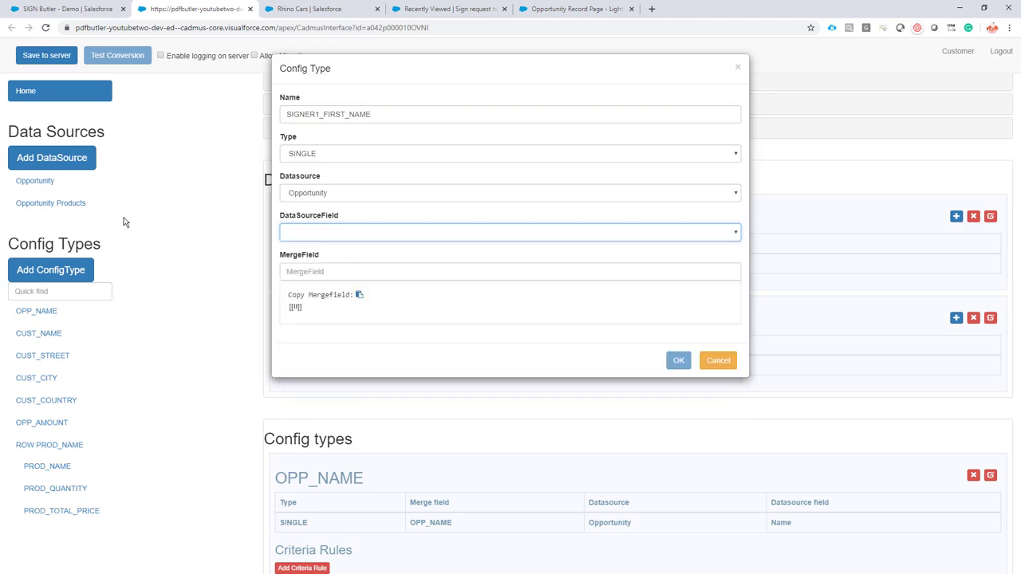
pyautogui.click(41, 180)
# - Check the fields in the Opportunity data source settings
pyautogui.click(41, 180)
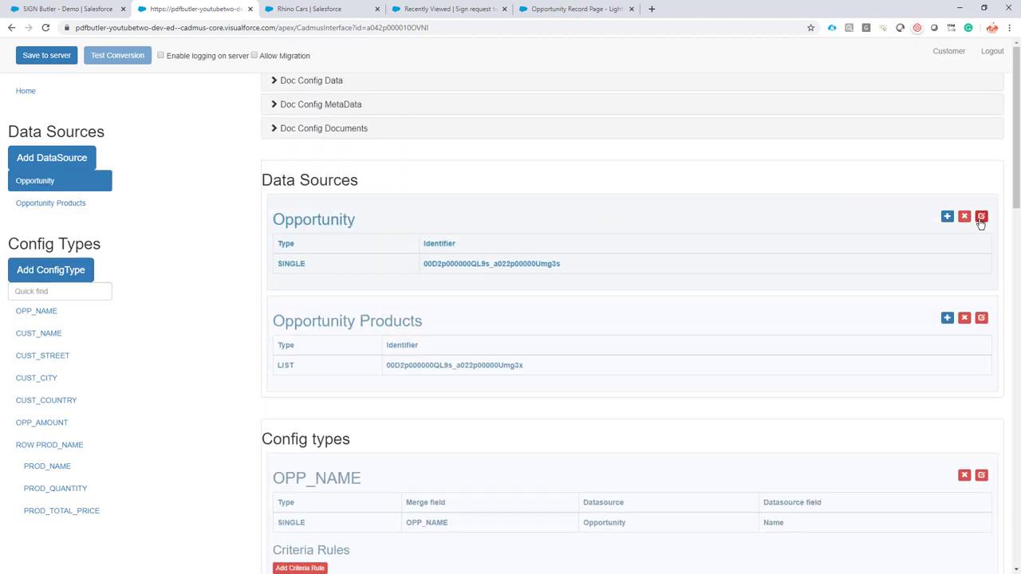
pyautogui.click(981, 217)
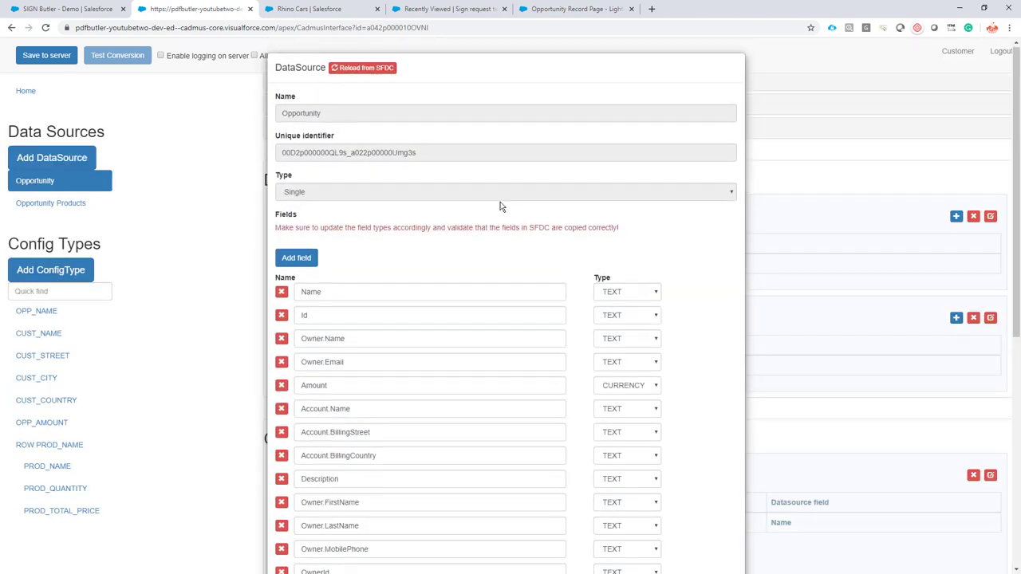
pyautogui.scroll(-5, 502, 205)
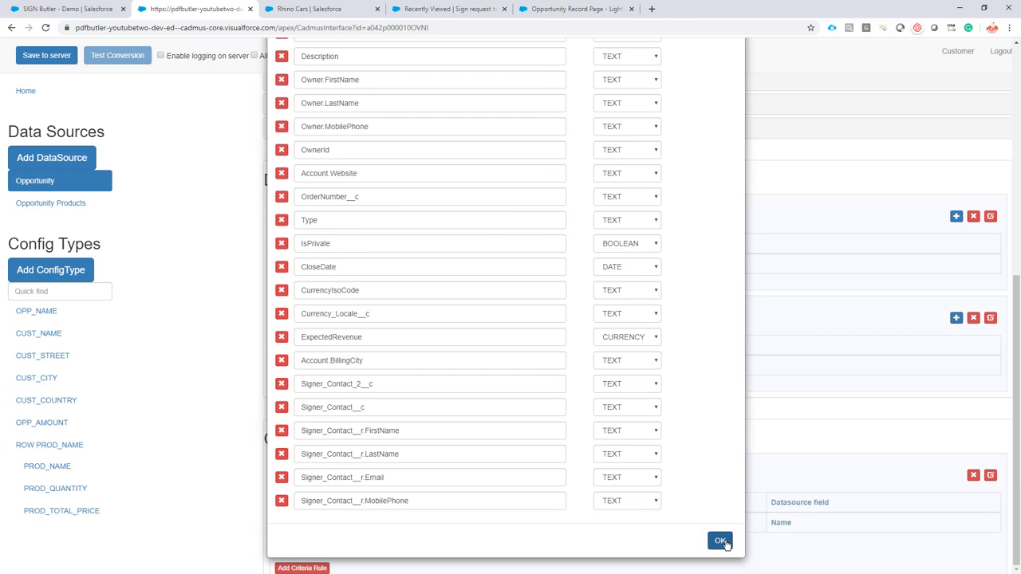
pyautogui.click(719, 540)
# - Add config type SIGNER1_FIRST_NAME mapped to Opportunity's Signer_Contact__r.FirstName
pyautogui.click(54, 271)
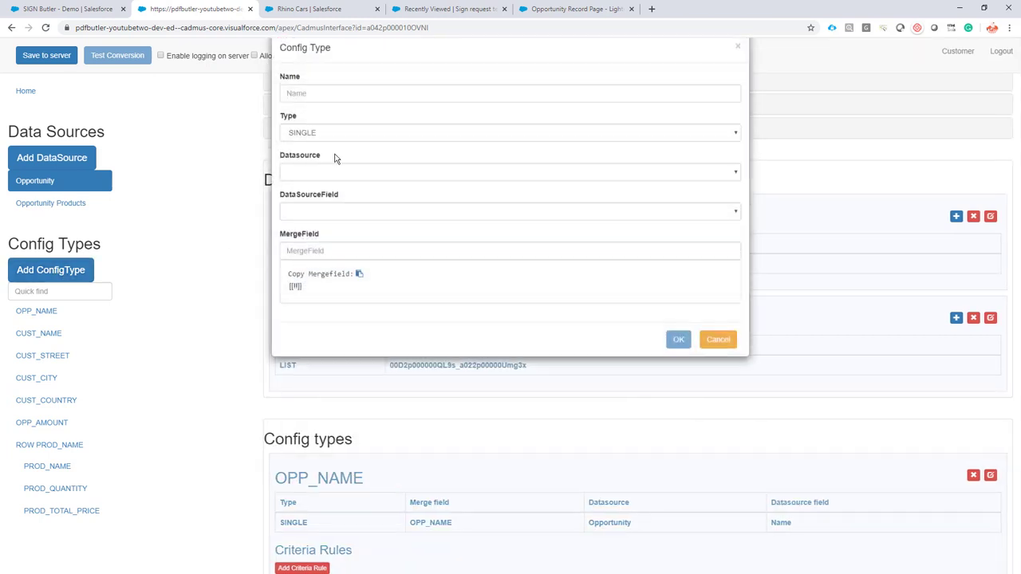
pyautogui.click(328, 112)
pyautogui.hotkey('ctrl', 'v')
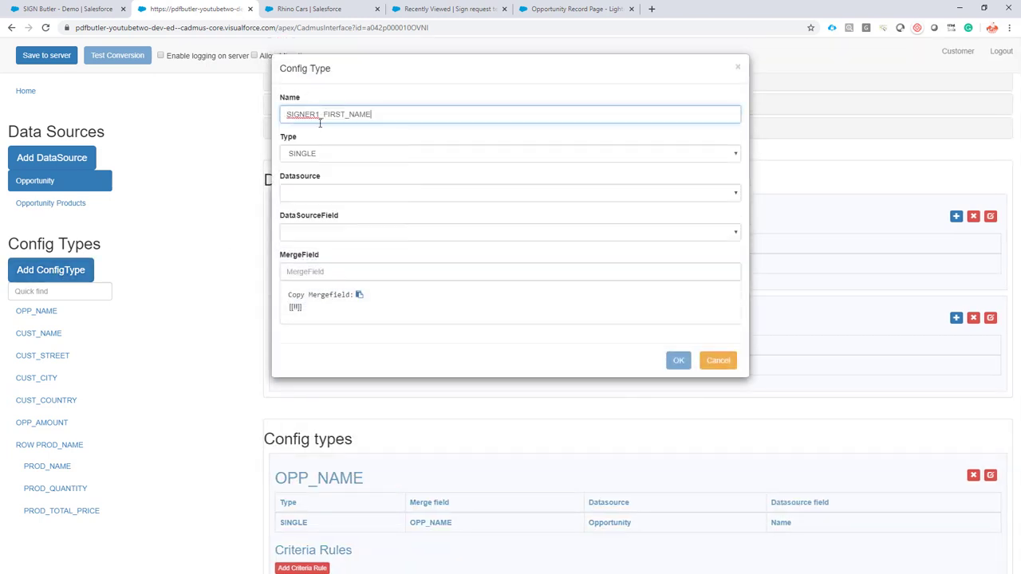
pyautogui.click(313, 196)
pyautogui.click(312, 207)
pyautogui.click(304, 238)
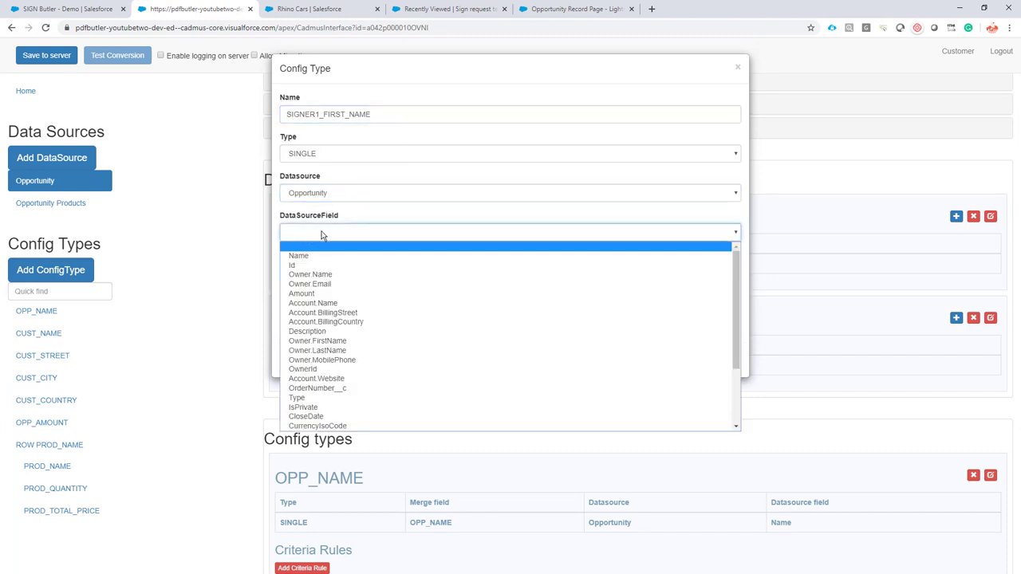
pyautogui.scroll(-2, 369, 328)
pyautogui.click(392, 399)
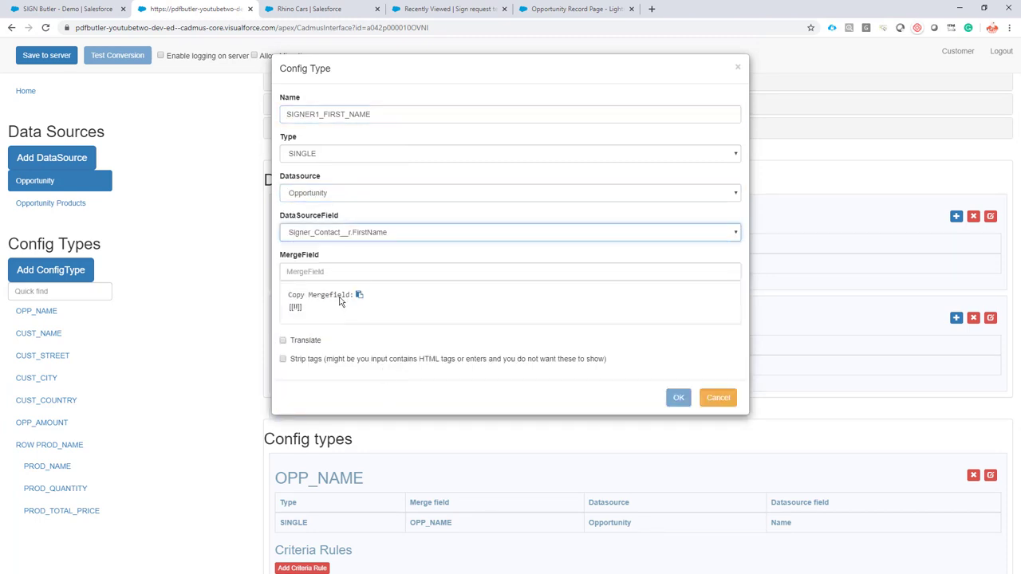
pyautogui.click(323, 271)
pyautogui.hotkey('ctrl', 'v')
pyautogui.click(678, 397)
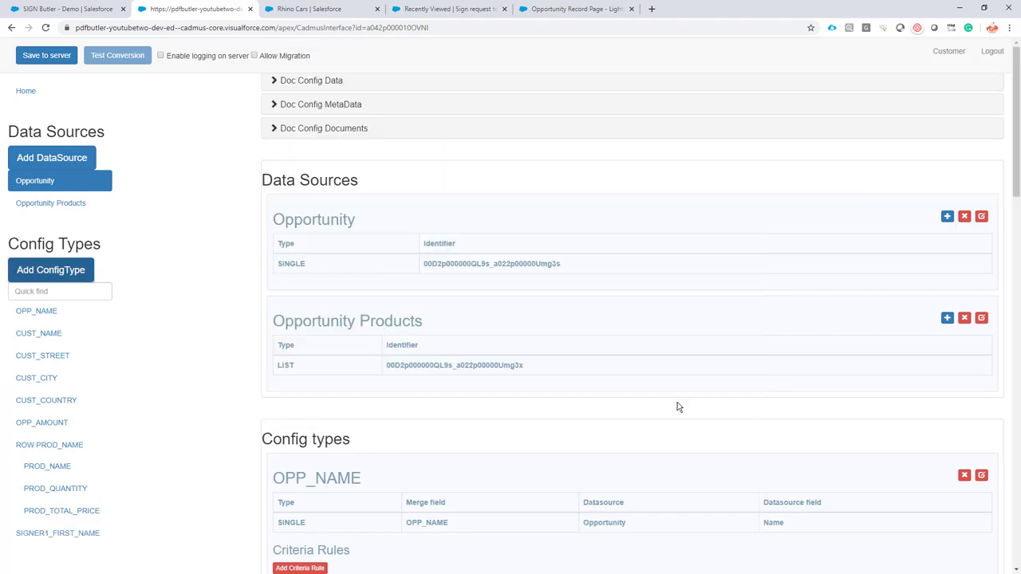
pyautogui.hotkey('alt', 'Tab')
# - Select the SIGNER1_LAST_NAME placeholder in the Word template
pyautogui.moveTo(313, 380); pyautogui.dragTo(393, 380)
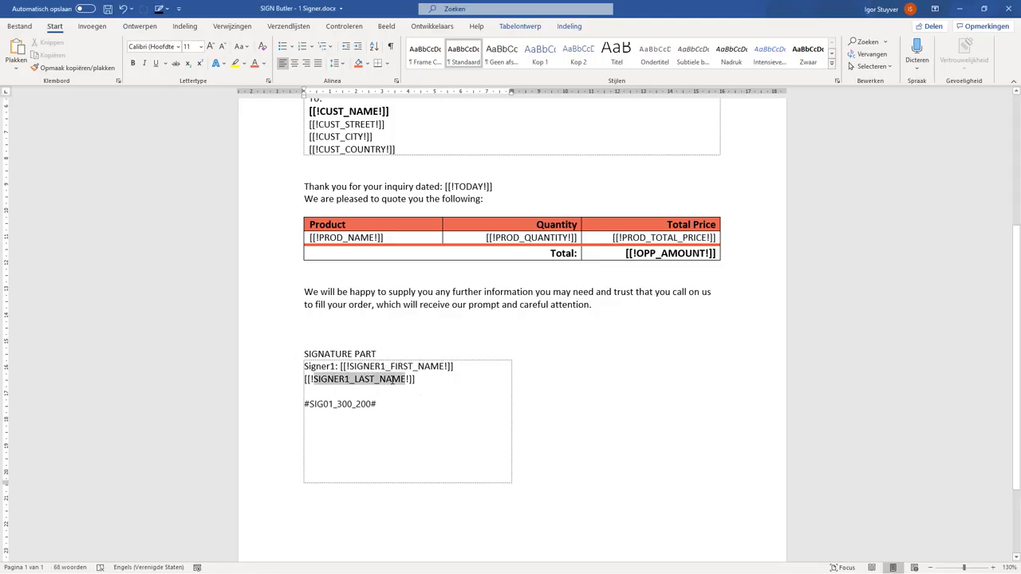
pyautogui.click(464, 405)
pyautogui.hotkey('ctrl', 'z')
pyautogui.hotkey('ctrl', 'c')
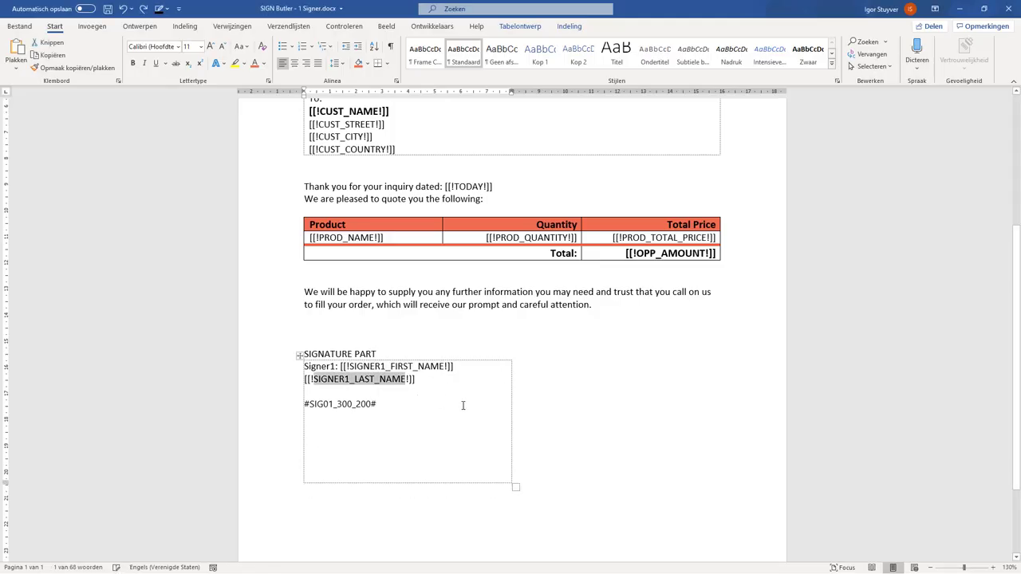
# - Add config type SIGNER1_LAST_NAME mapped to Opportunity's Signer_Contact__r.LastName
pyautogui.hotkey('alt', 'Tab')
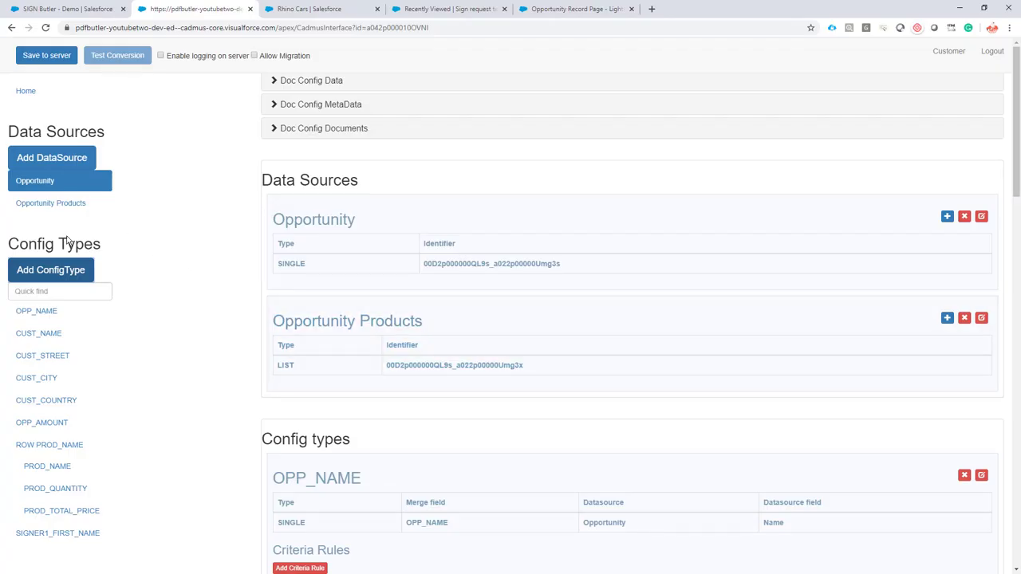
pyautogui.click(52, 270)
pyautogui.click(316, 111)
pyautogui.hotkey('ctrl', 'v')
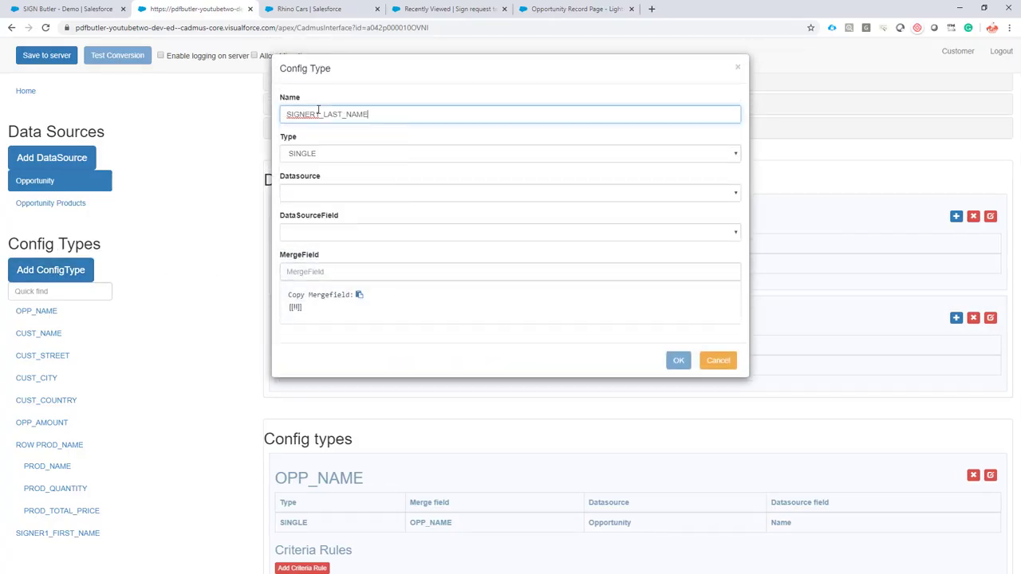
pyautogui.click(303, 191)
pyautogui.click(307, 206)
pyautogui.click(308, 232)
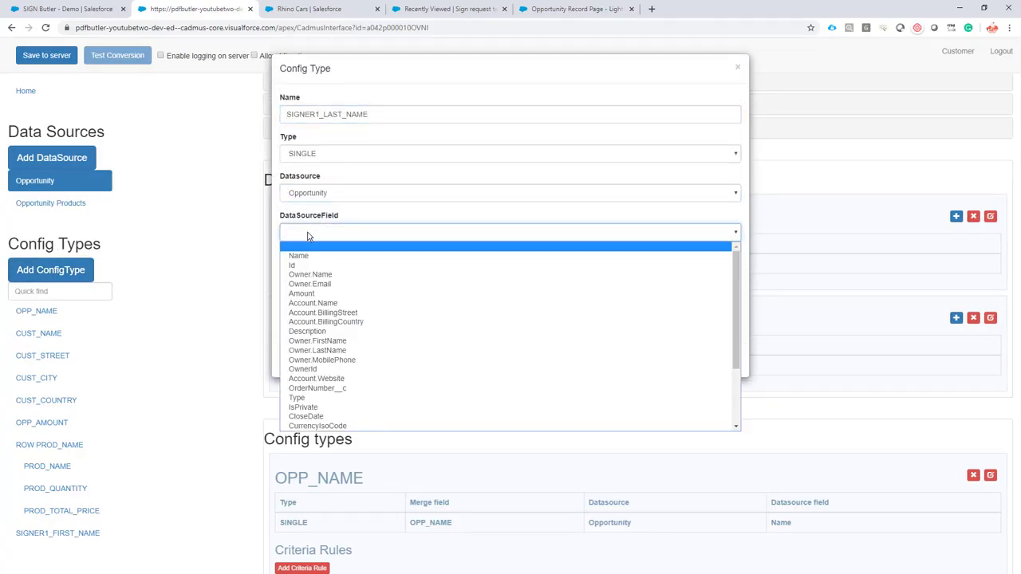
pyautogui.scroll(-3, 376, 287)
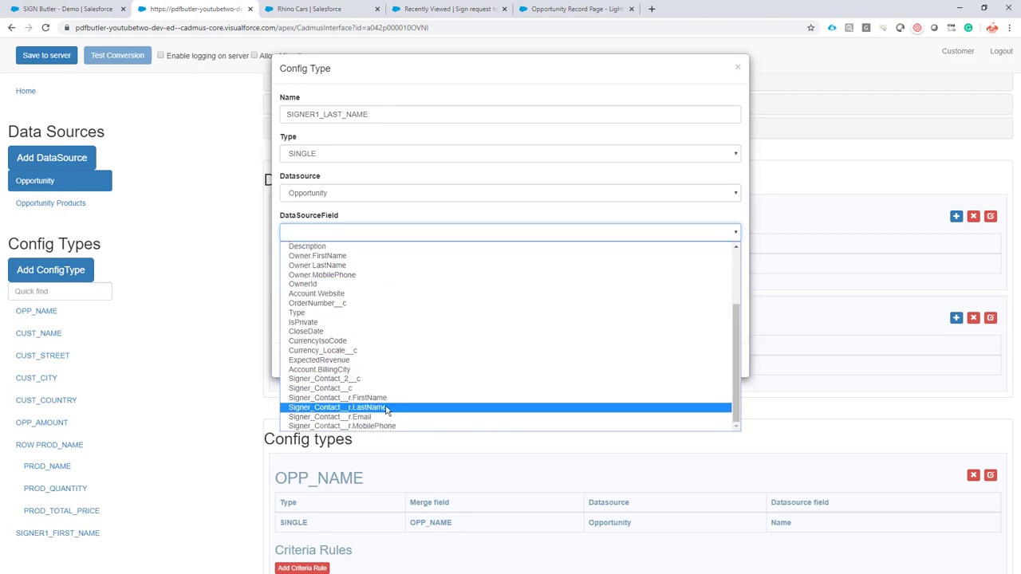
pyautogui.click(371, 408)
pyautogui.click(353, 272)
pyautogui.hotkey('ctrl', 'v')
pyautogui.click(677, 397)
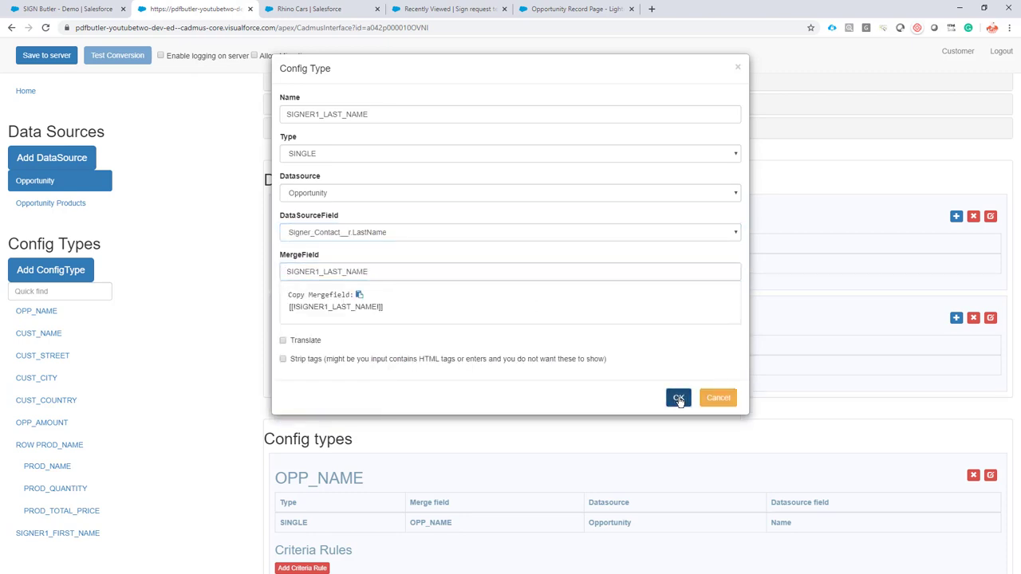
pyautogui.hotkey('alt', 'Tab')
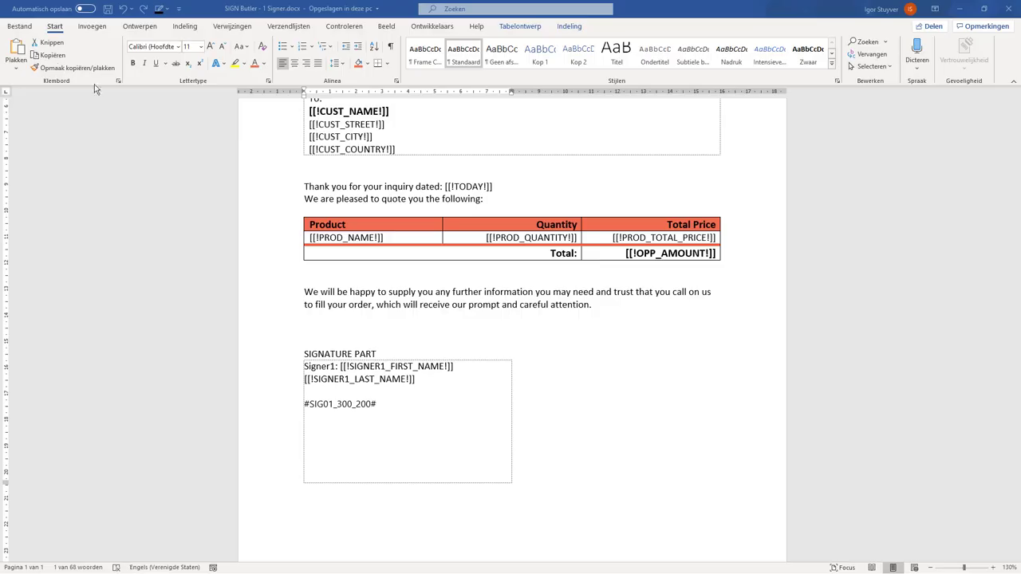
# - Format the #SIG01_300_200# tag as white Arial text so it is hidden
pyautogui.moveTo(394, 403); pyautogui.dragTo(305, 403)
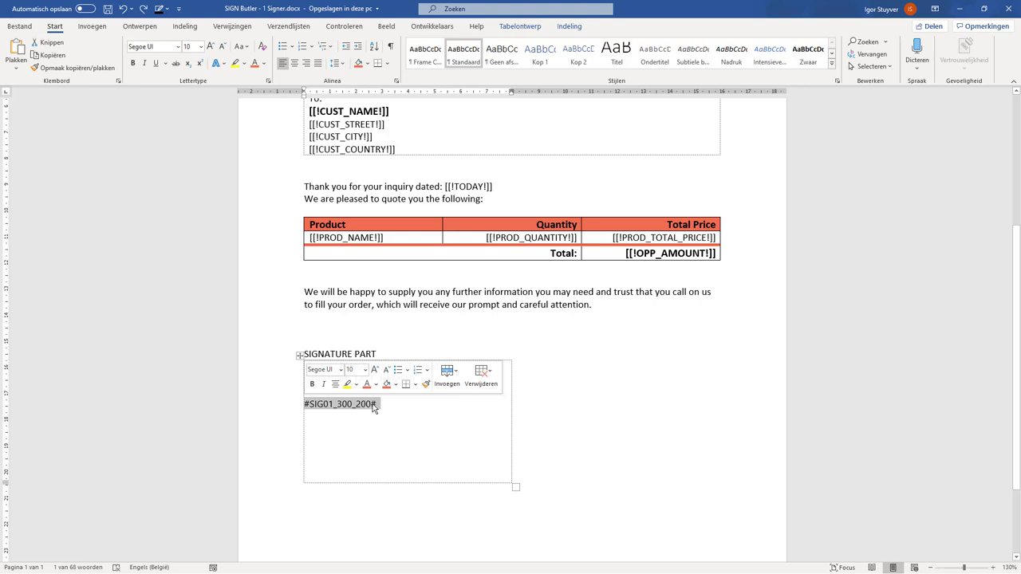
pyautogui.click(264, 65)
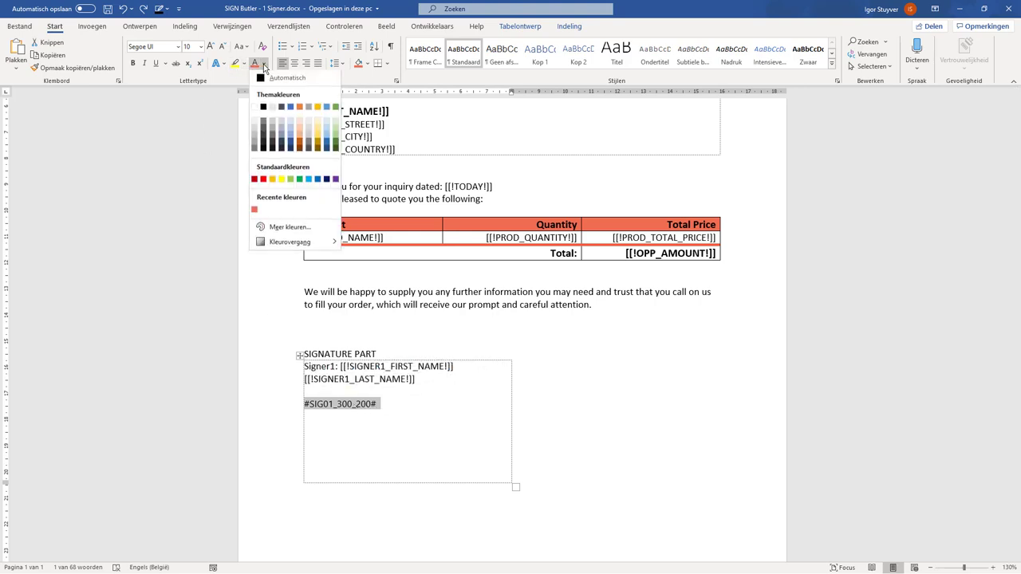
pyautogui.click(255, 108)
pyautogui.click(178, 50)
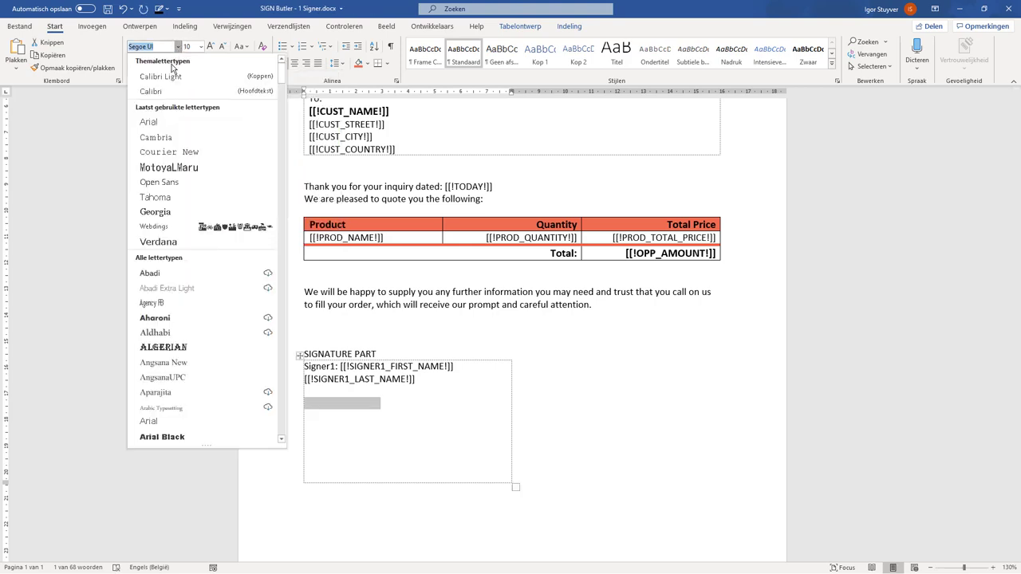
pyautogui.click(157, 122)
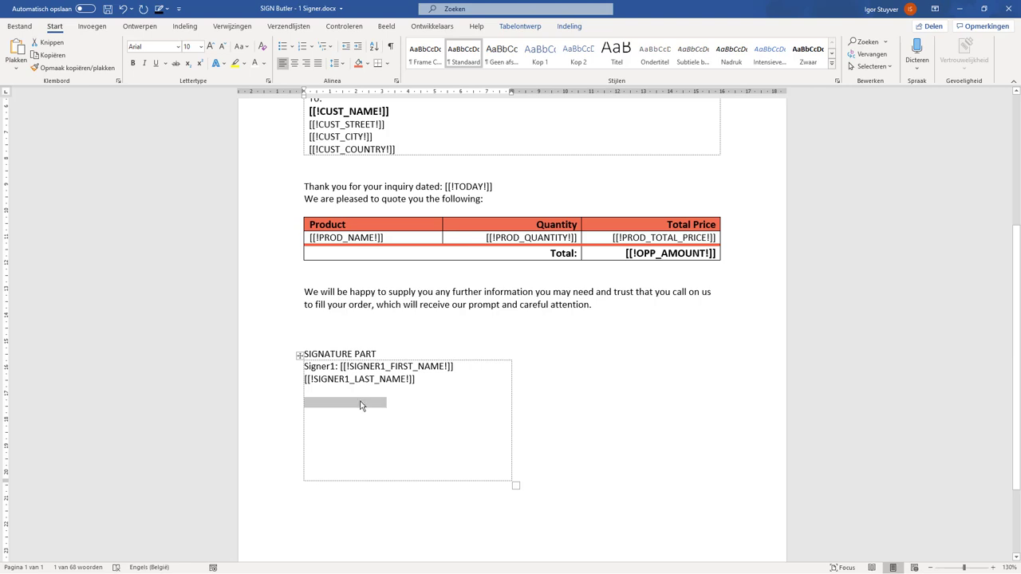
pyautogui.moveTo(484, 404); pyautogui.dragTo(303, 404)
pyautogui.click(361, 335)
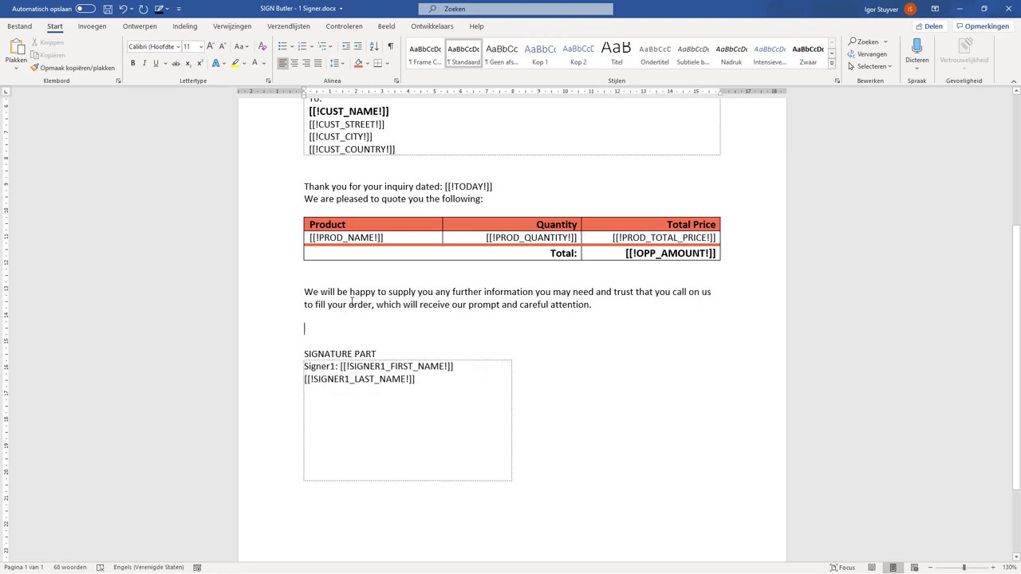
# - Save the document and confirm on File > Info that nothing is unsaved
pyautogui.hotkey('ctrl', 's')
pyautogui.click(16, 27)
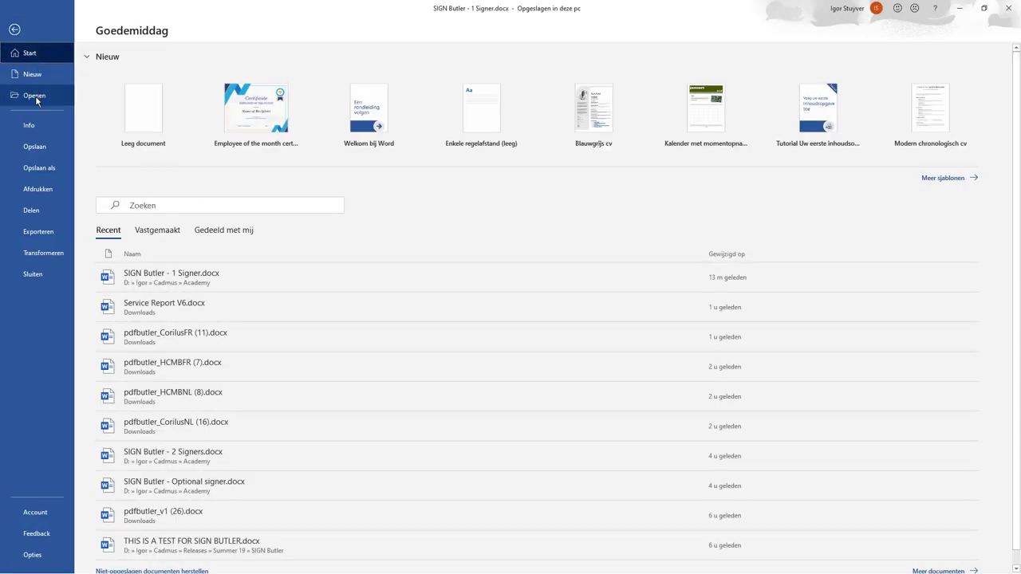
pyautogui.click(36, 126)
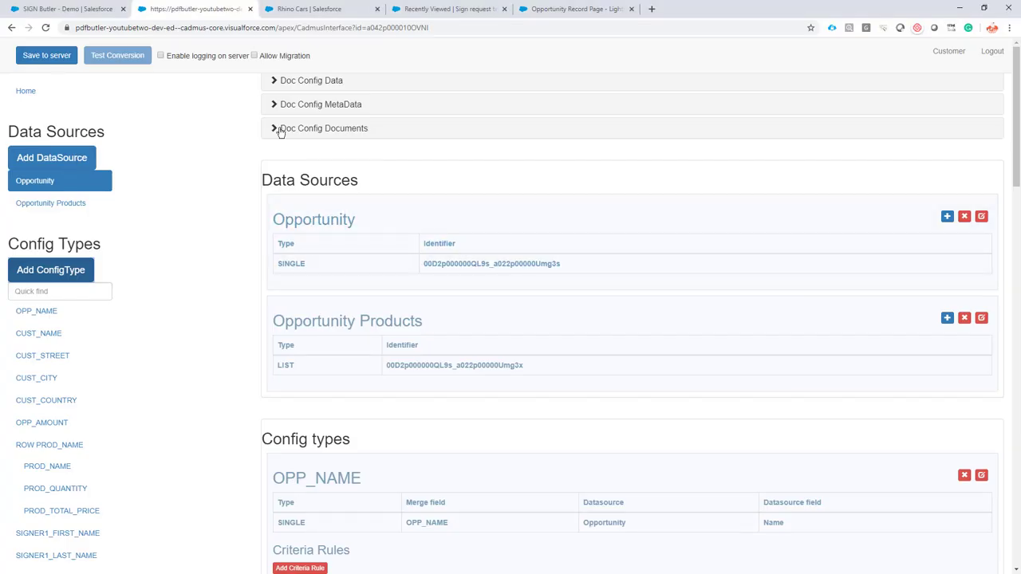
# - Pick SIGN Butler - 1 Signer.docx as the default document by pasting its path, then save to server
pyautogui.click(281, 128)
pyautogui.click(307, 188)
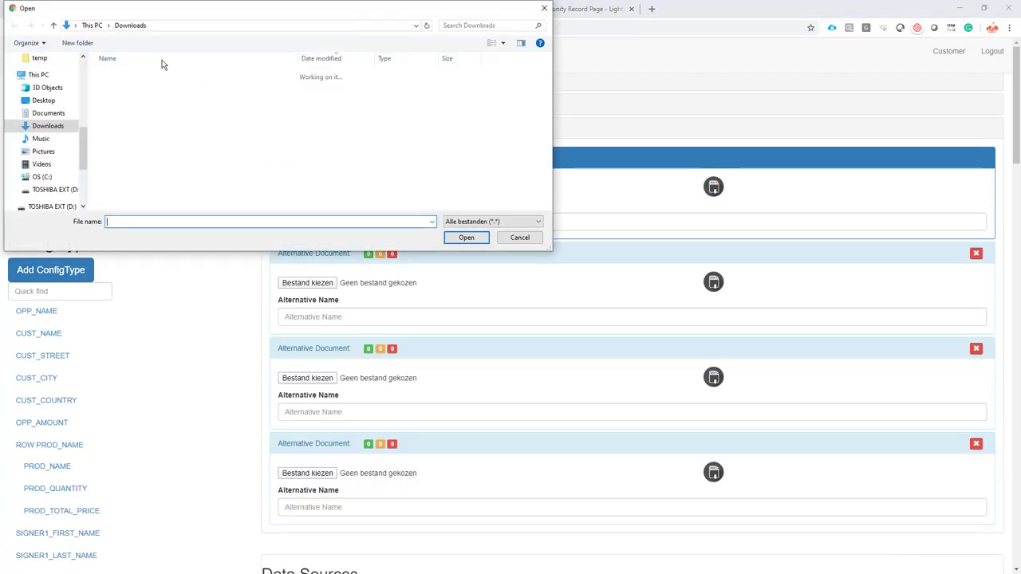
pyautogui.click(156, 28)
pyautogui.click(156, 29)
pyautogui.click(176, 26)
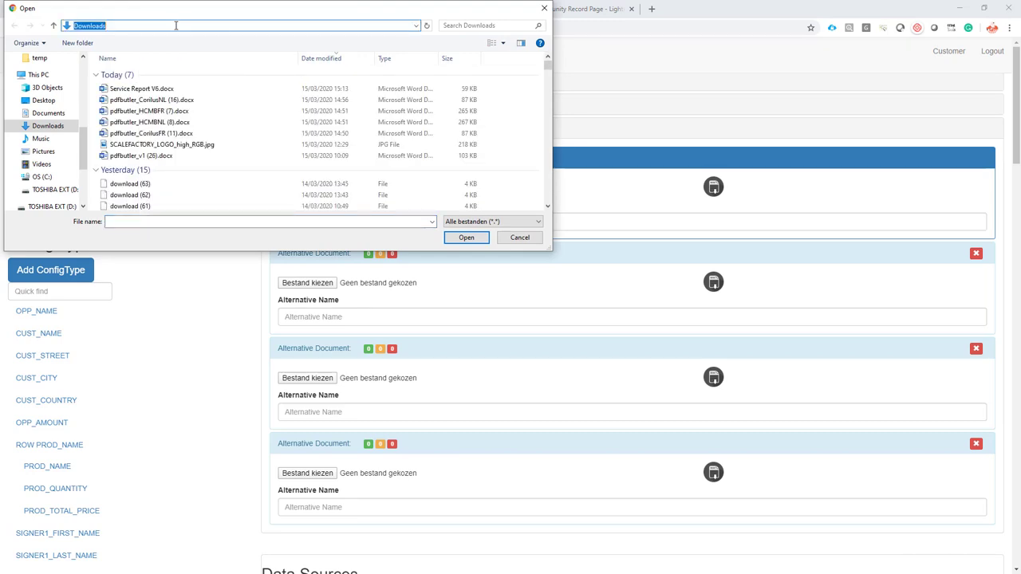
pyautogui.write('D:\\Igor\\Cadmus\\Academy\\SIGN Butler - 1 Signer.docx')
pyautogui.press('Return')
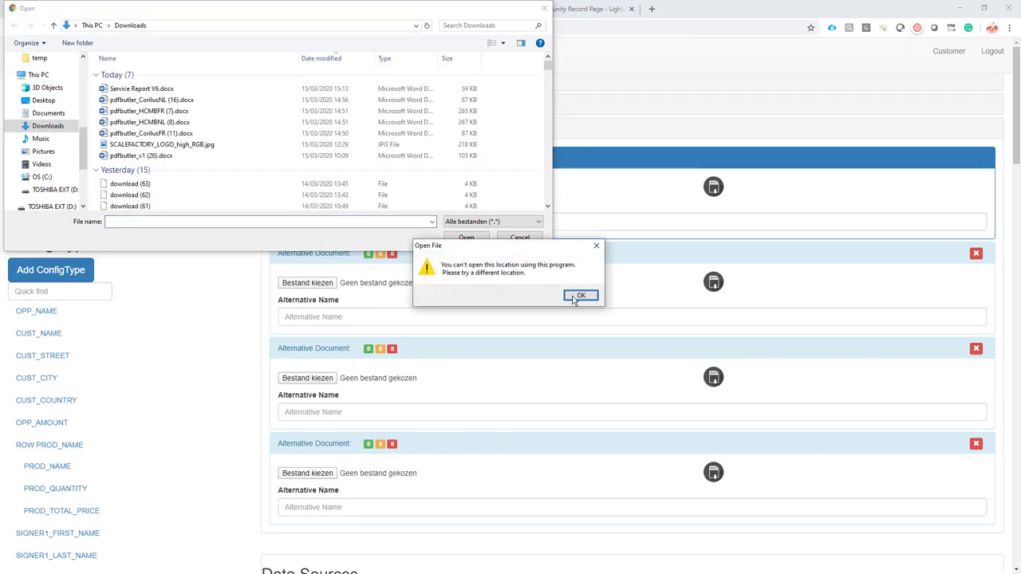
pyautogui.click(576, 295)
pyautogui.hotkey('ctrl', 'v')
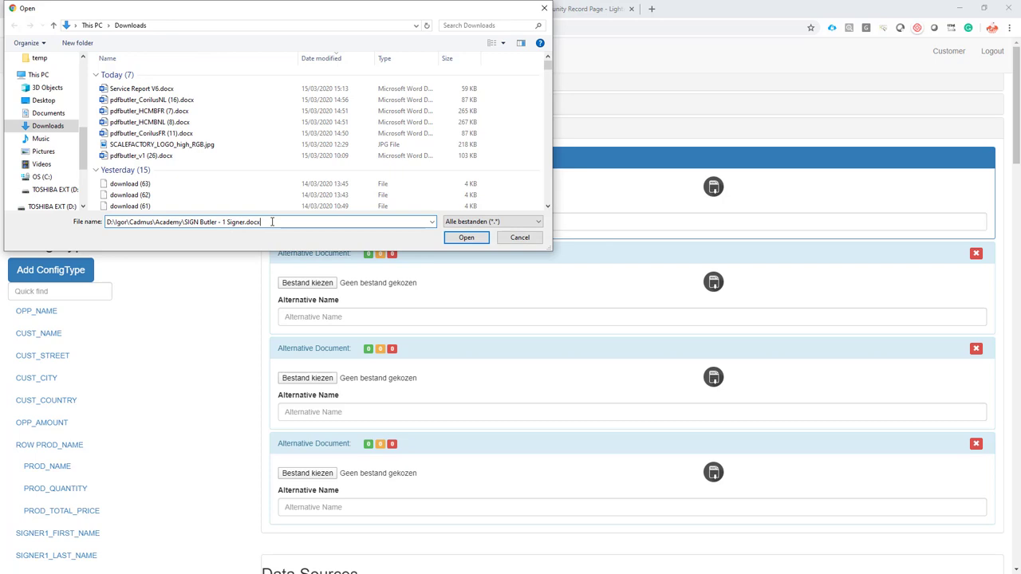
pyautogui.click(458, 237)
pyautogui.click(46, 56)
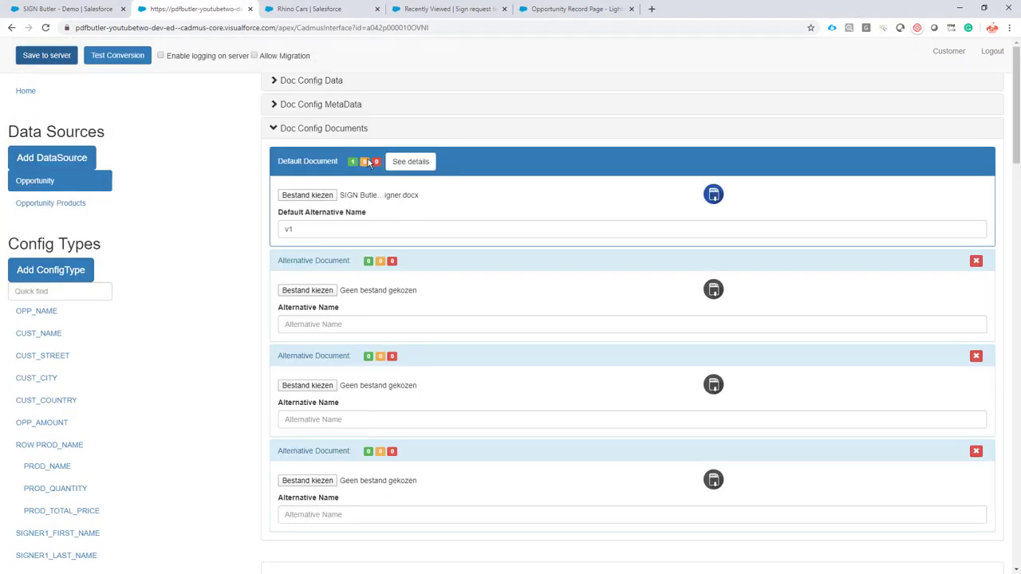
pyautogui.click(306, 9)
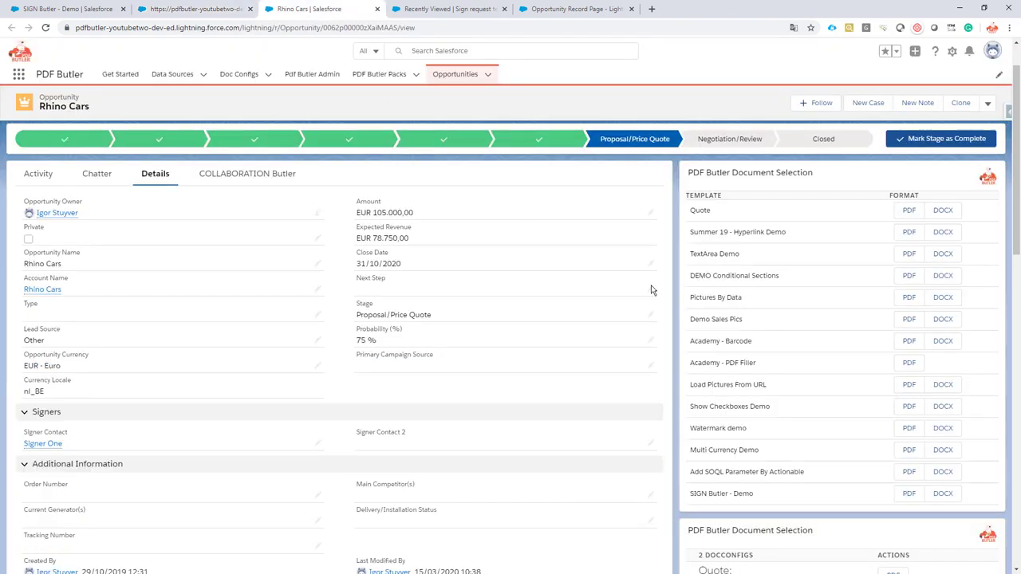
pyautogui.click(908, 493)
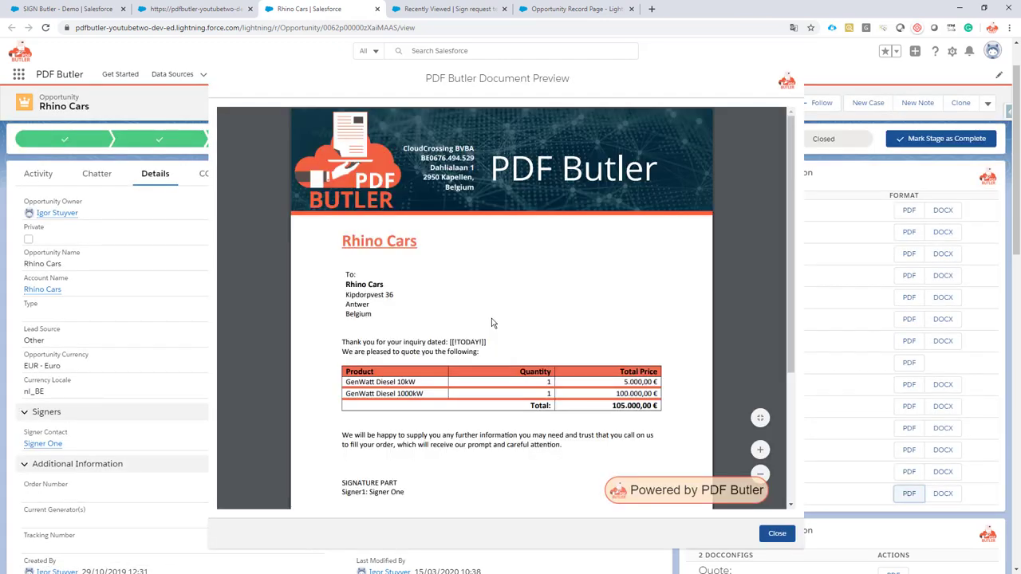
pyautogui.scroll(-3, 486, 322)
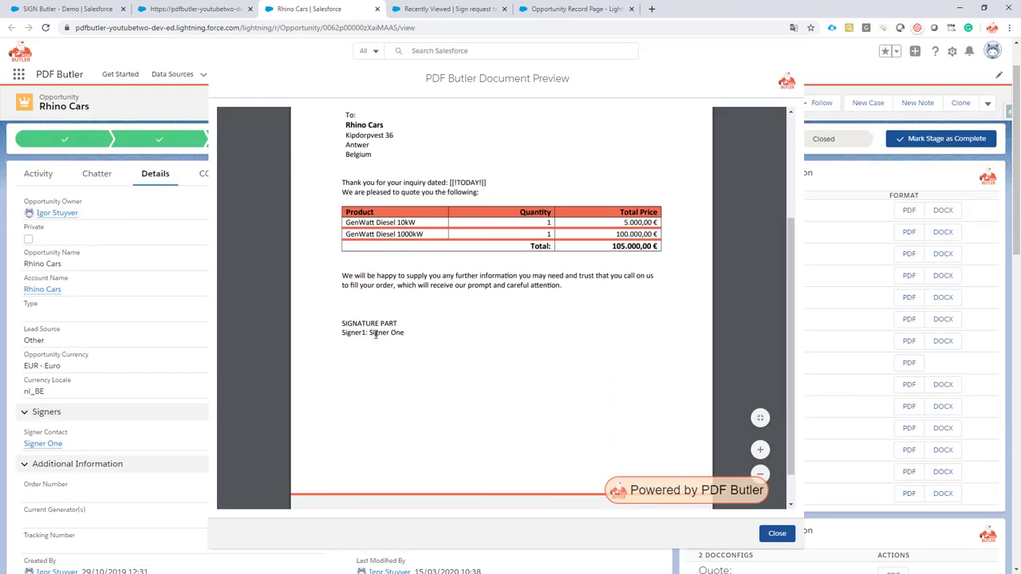
pyautogui.doubleClick(377, 334)
pyautogui.moveTo(405, 335); pyautogui.dragTo(369, 335)
pyautogui.click(779, 534)
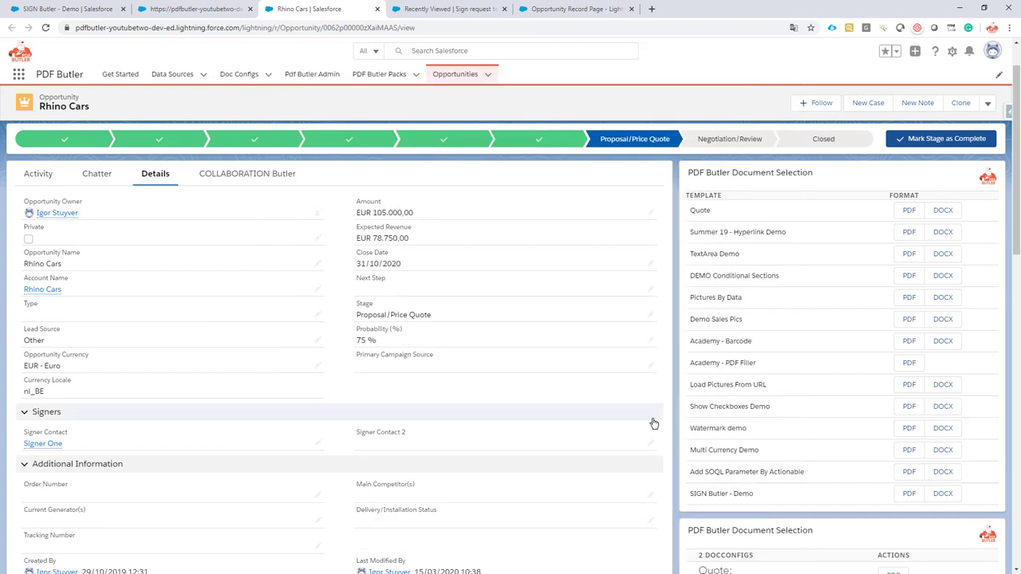
# - Undo in Word's signature box to reveal the #SIG01_300_200# tag and select #SIG01
pyautogui.hotkey('alt', 'Tab')
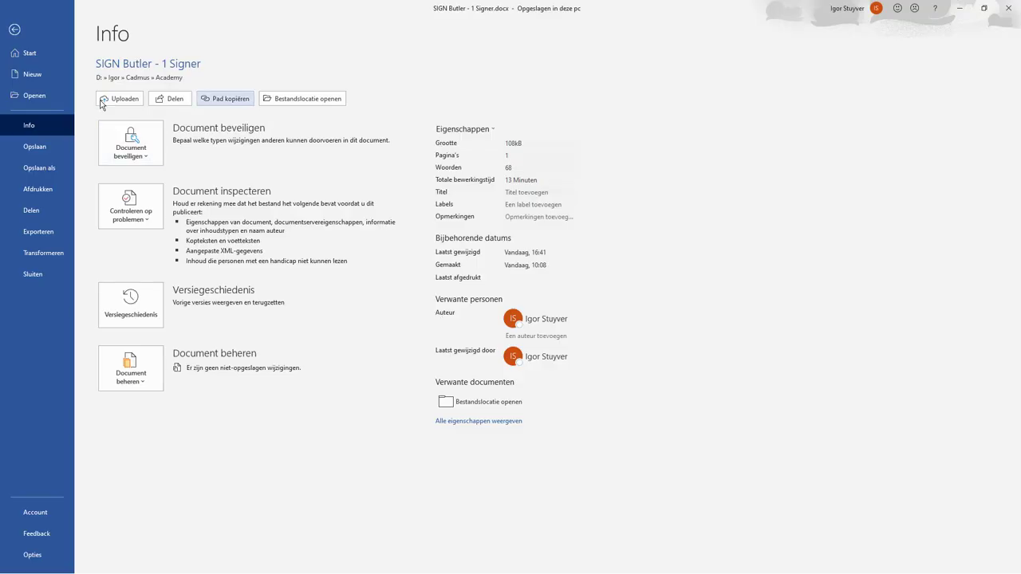
pyautogui.click(16, 28)
pyautogui.click(420, 410)
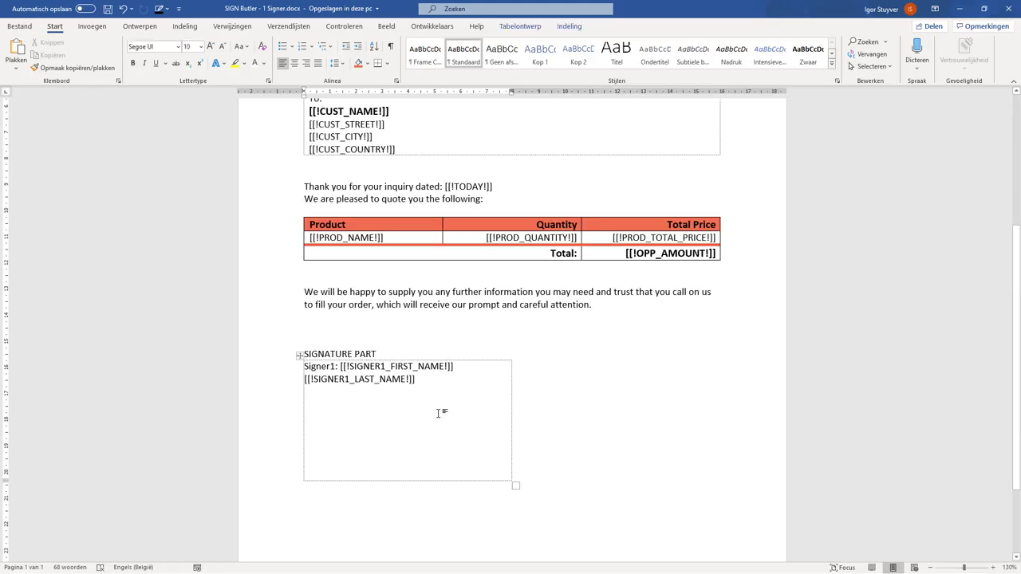
pyautogui.write('#SIG01_300_200#')
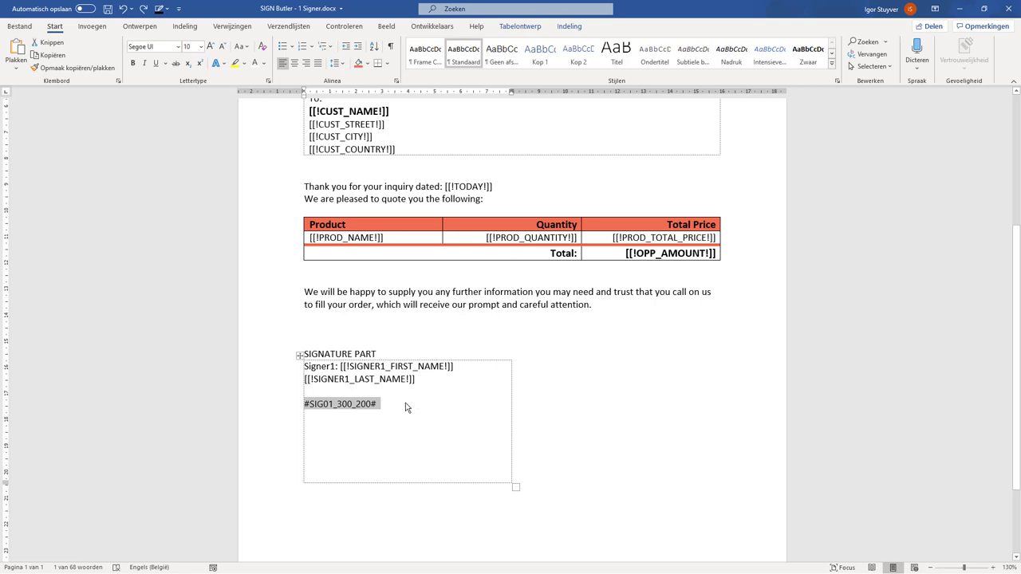
pyautogui.moveTo(334, 403); pyautogui.dragTo(305, 405)
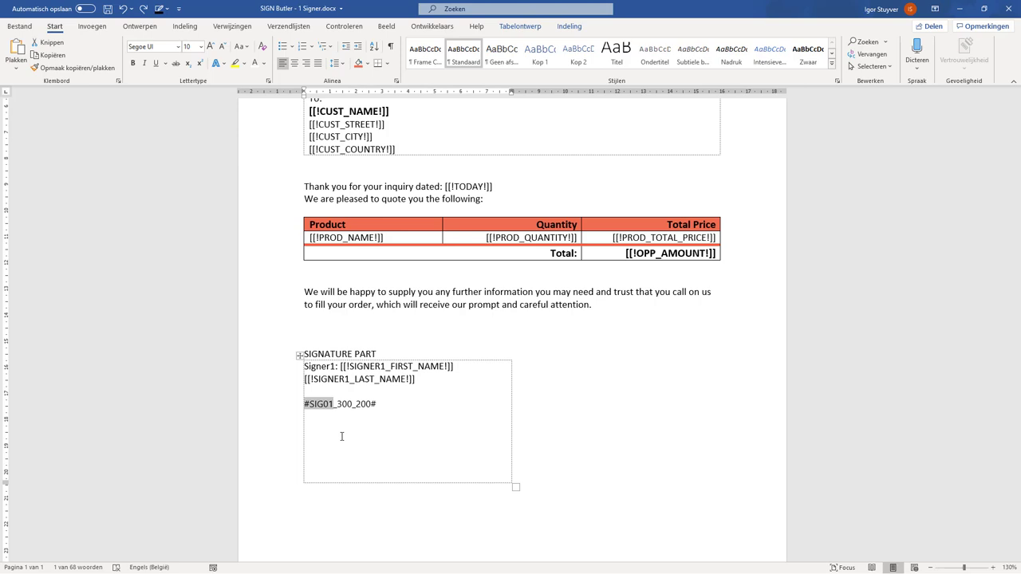
# - Replace the signer number 1 in the tag with [[!]], giving #SIG0[[!]]_300_200#
pyautogui.press('Right')
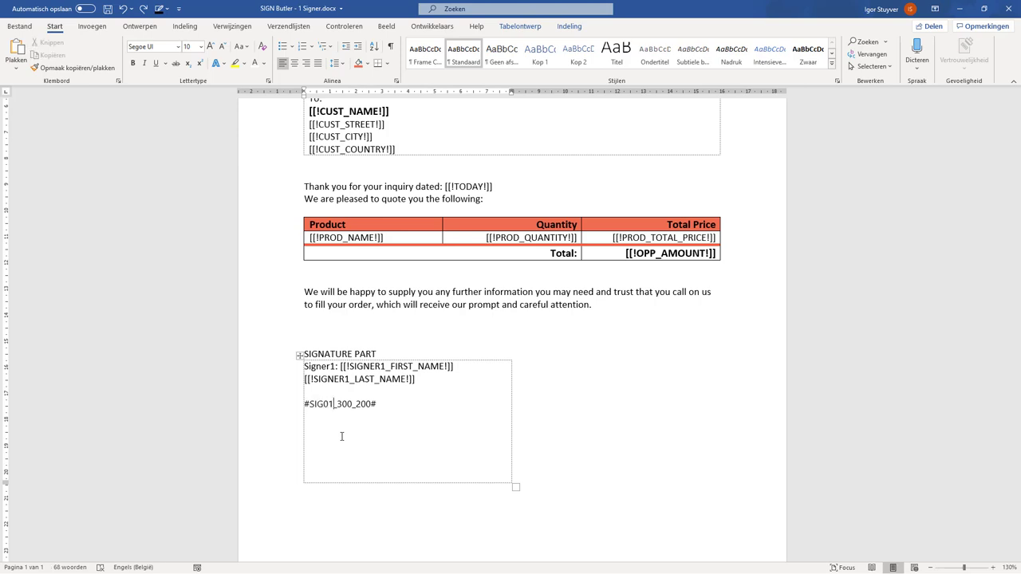
pyautogui.hotkey('shift', 'Right')
pyautogui.hotkey('shift', 'Right')
pyautogui.hotkey('shift', 'Right')
pyautogui.hotkey('shift', 'Right')
pyautogui.hotkey('shift', 'Right')
pyautogui.hotkey('shift', 'Right')
pyautogui.hotkey('shift', 'Right')
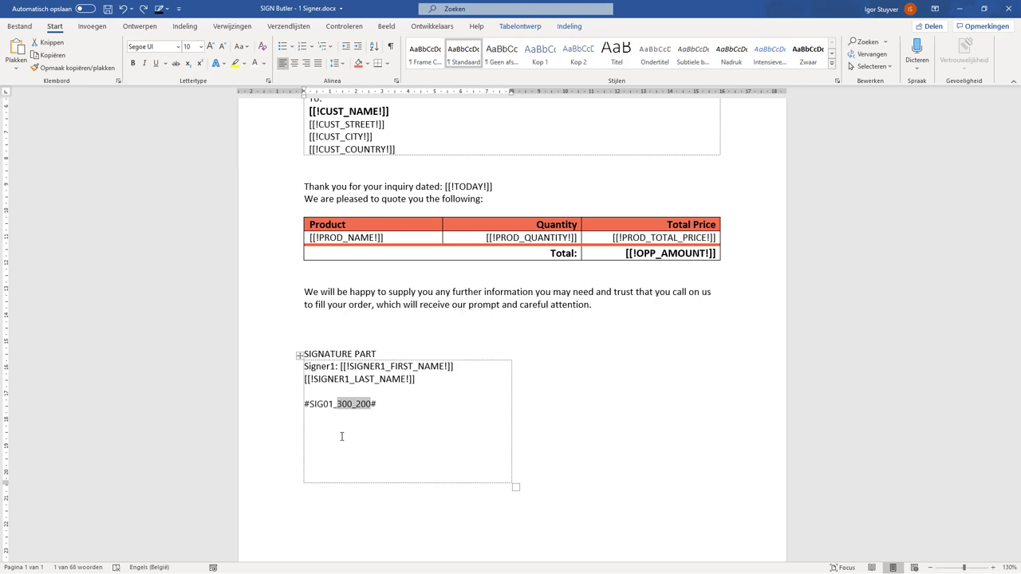
pyautogui.hotkey('shift', 'Right')
pyautogui.press('Left')
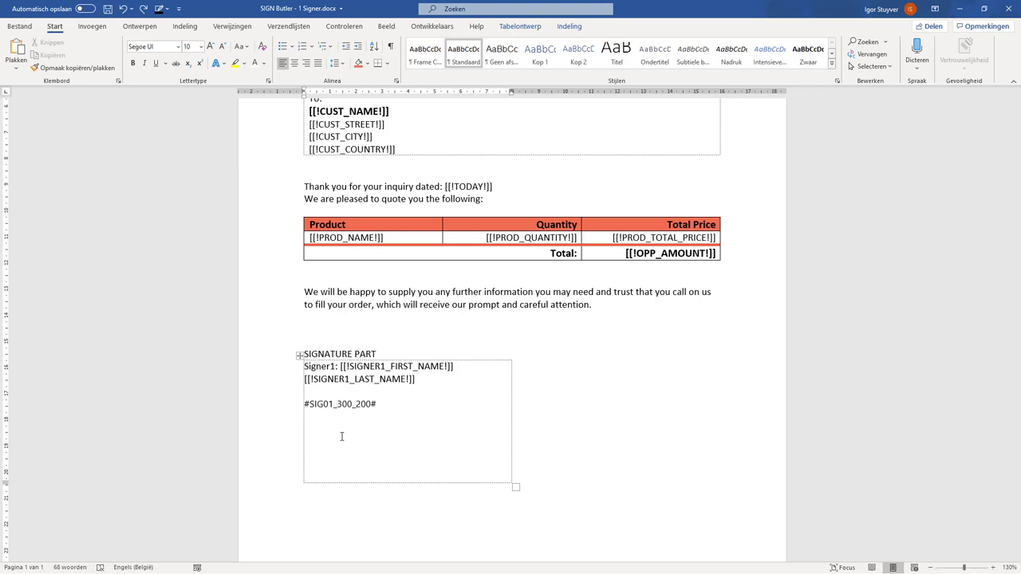
pyautogui.hotkey('shift', 'Left')
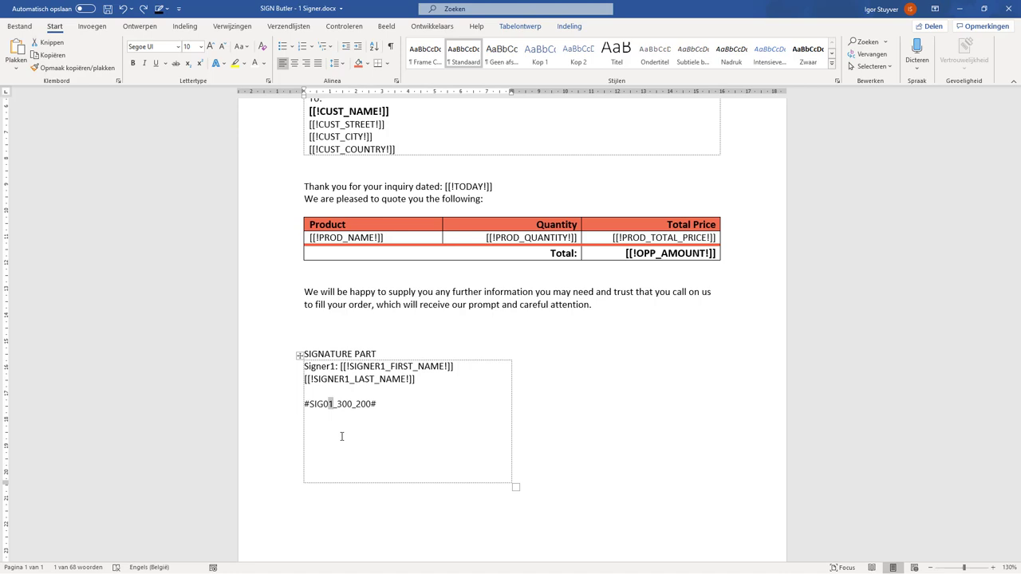
pyautogui.write('[[]]')
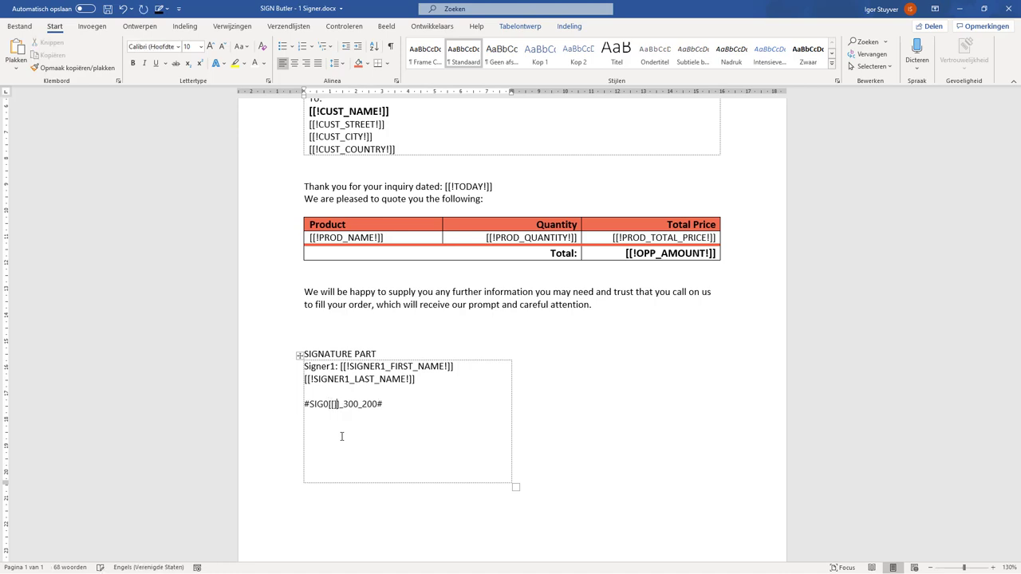
pyautogui.press('Left')
pyautogui.press('Left')
pyautogui.write('!')
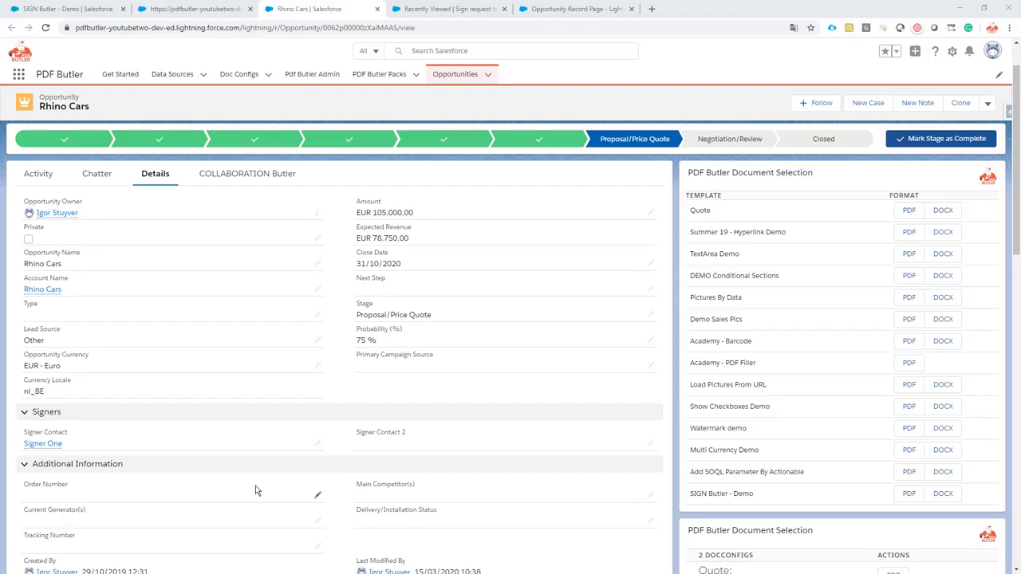
pyautogui.click(36, 9)
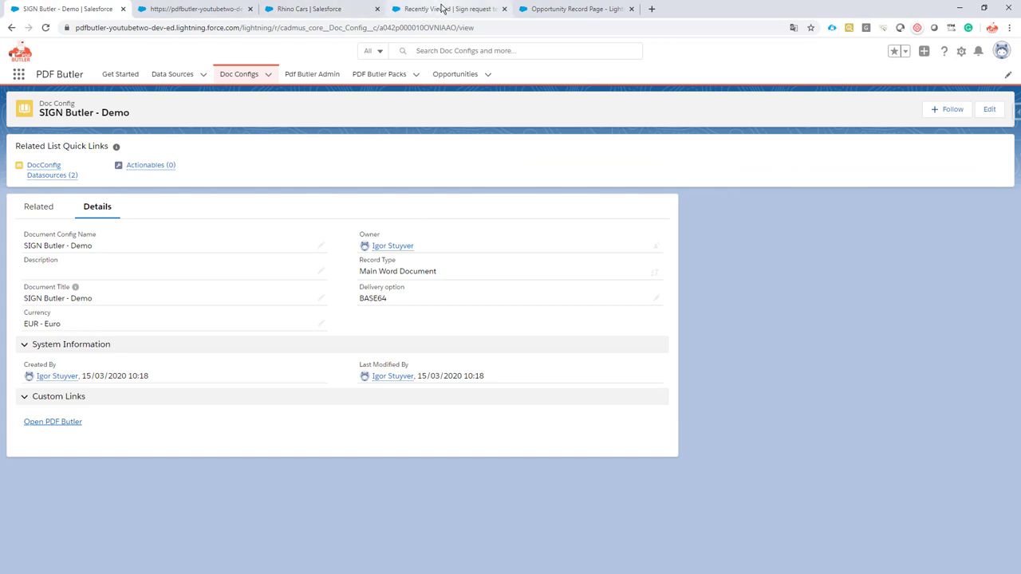
# - From the Sign request templates list, start a new sign request template
pyautogui.click(443, 9)
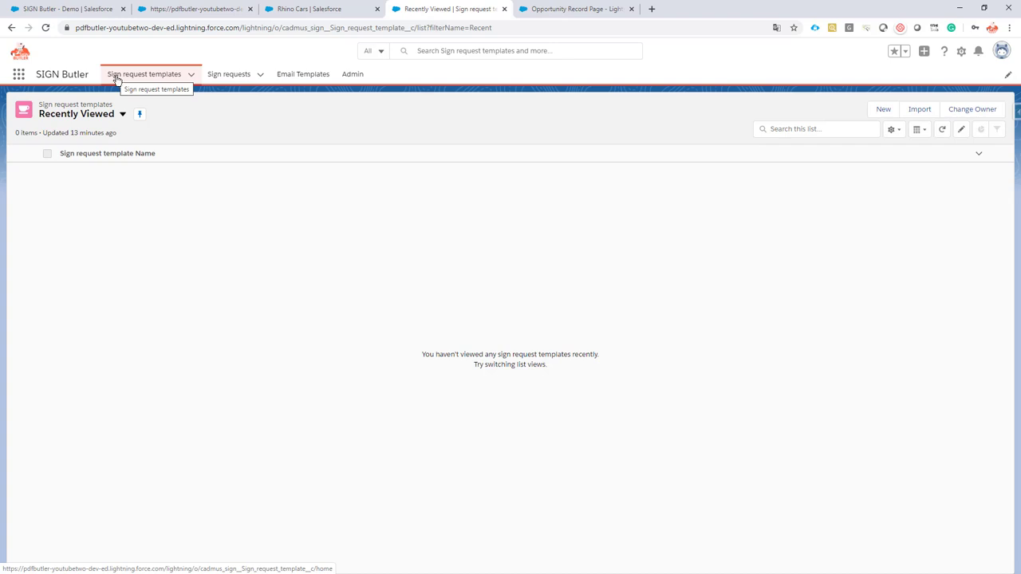
pyautogui.click(881, 110)
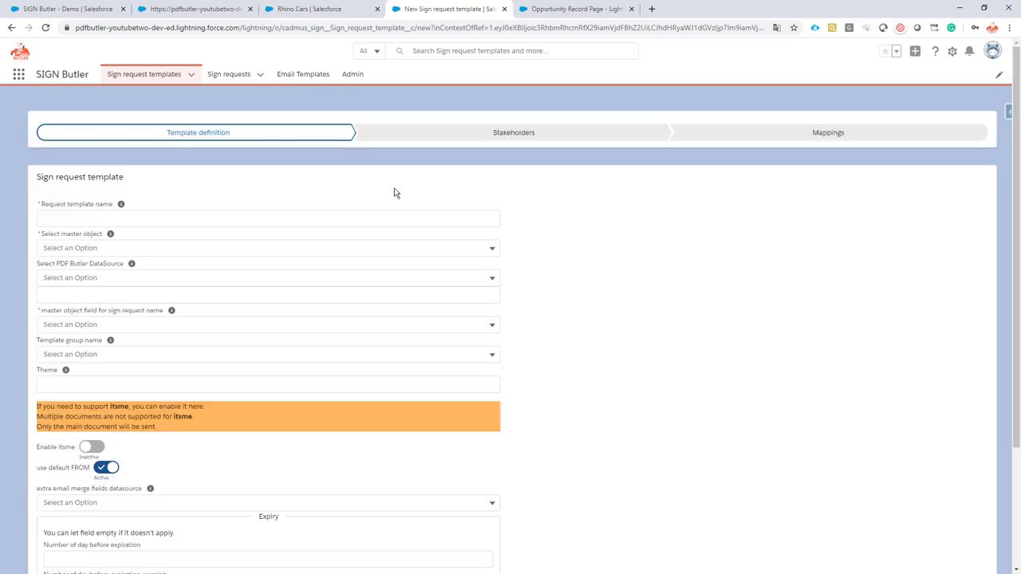
# - Name the template 'Sign butler demo - 1 signer' and set Opportunity as master object
pyautogui.click(64, 218)
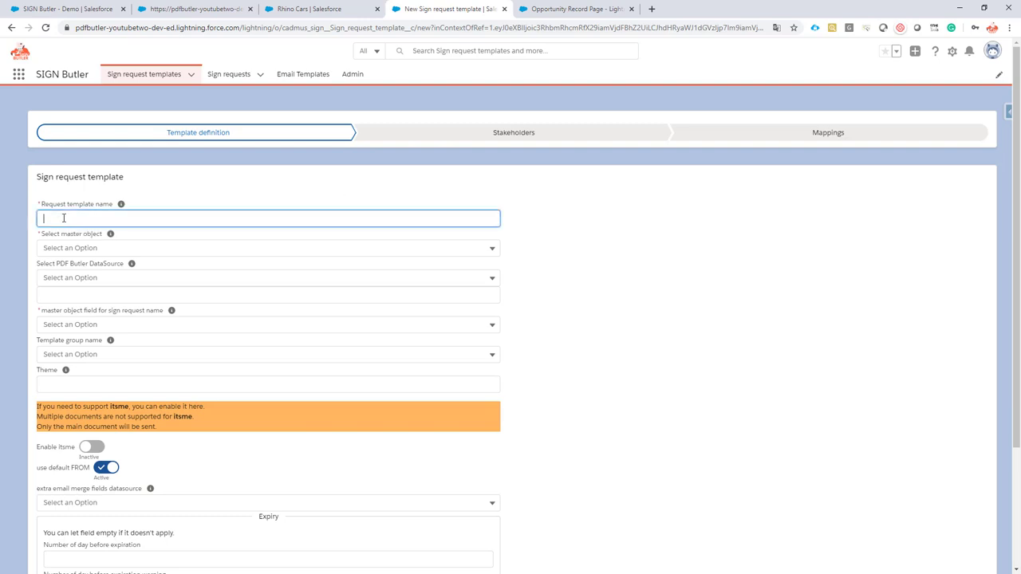
pyautogui.write('S')
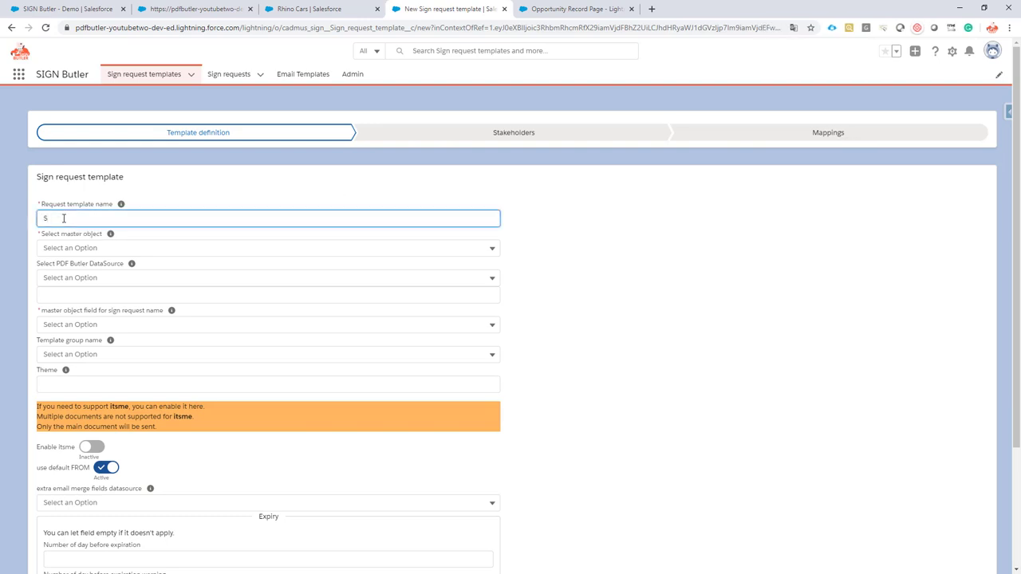
pyautogui.write('ign butler demo - 1 signer')
pyautogui.click(94, 248)
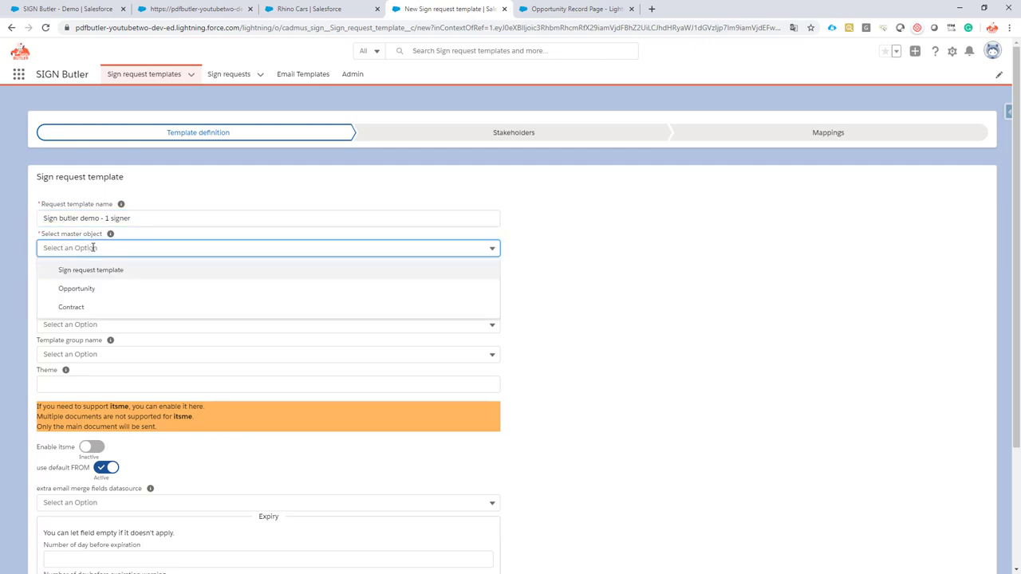
pyautogui.click(107, 291)
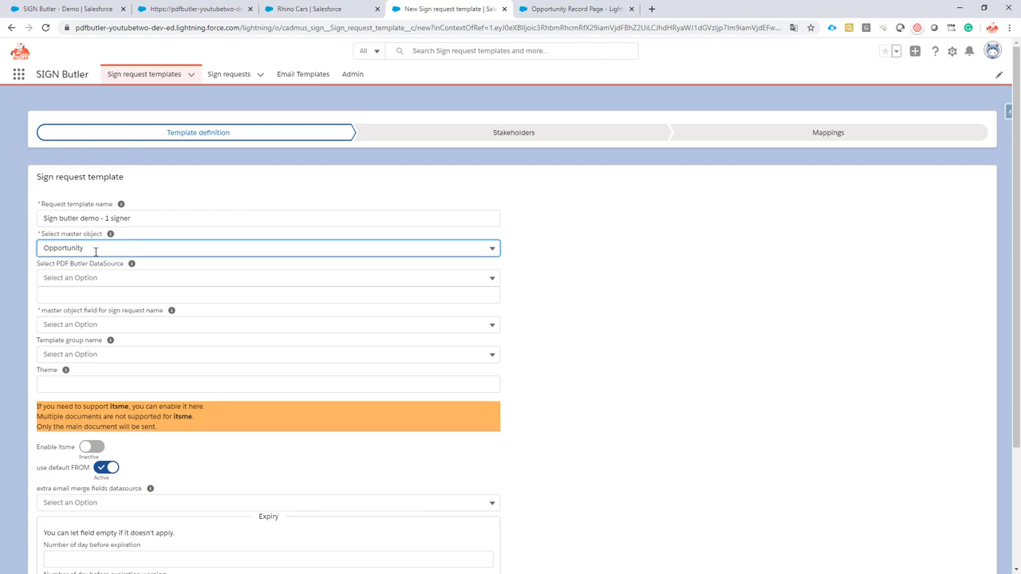
pyautogui.click(97, 248)
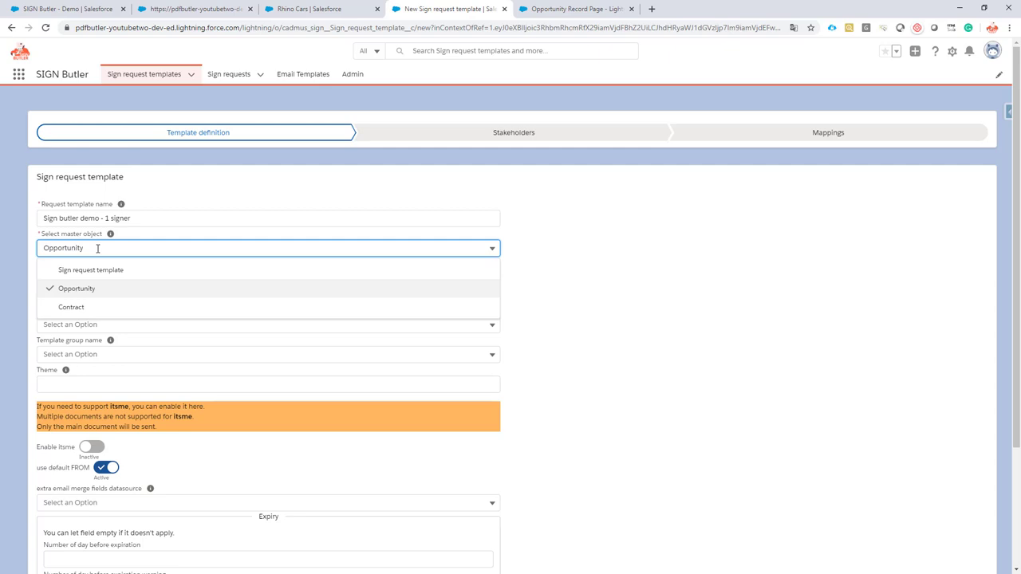
pyautogui.click(97, 248)
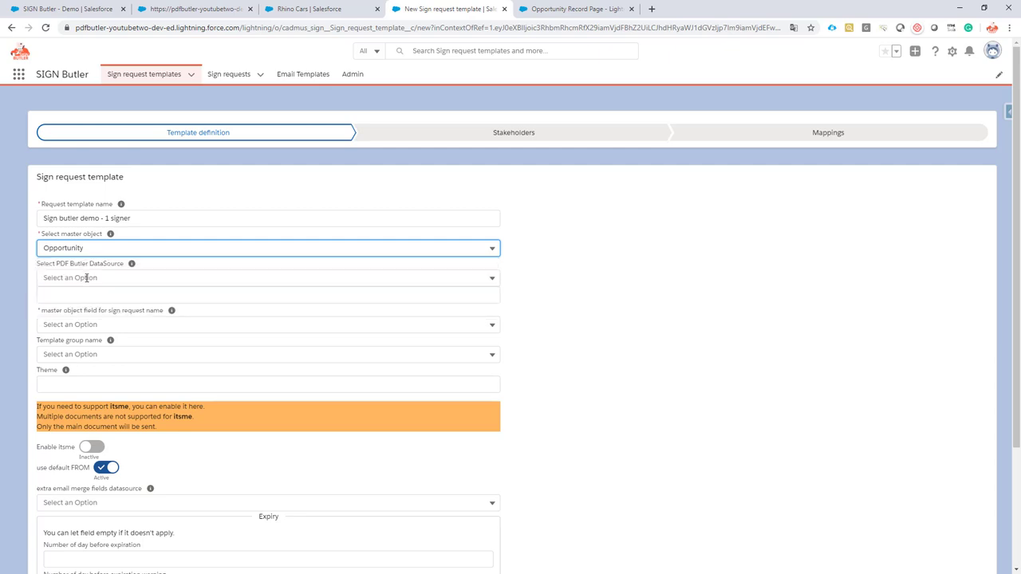
# - Use Opportunity as PDF Butler data source and Name as the request-name field
pyautogui.click(73, 277)
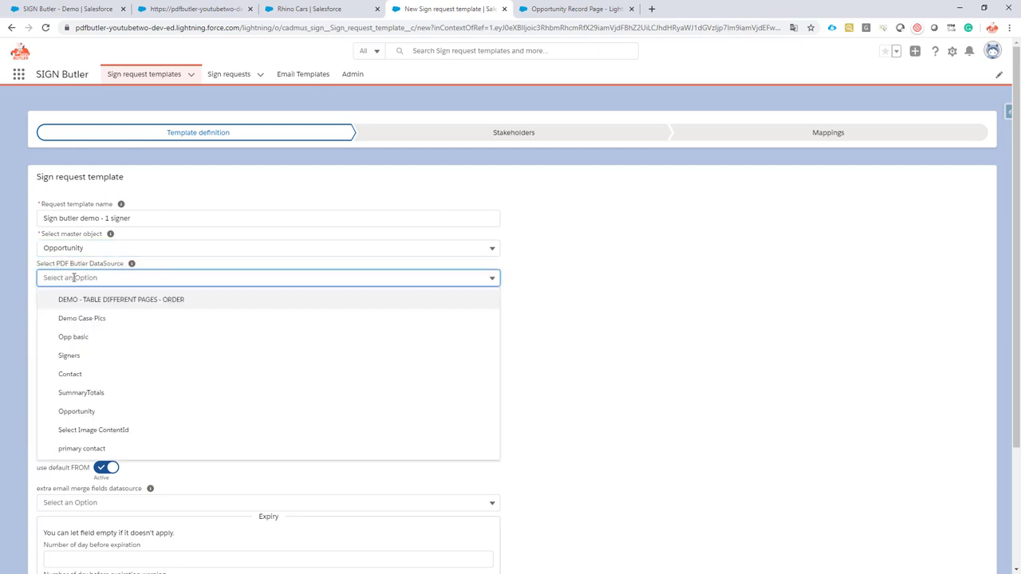
pyautogui.click(77, 411)
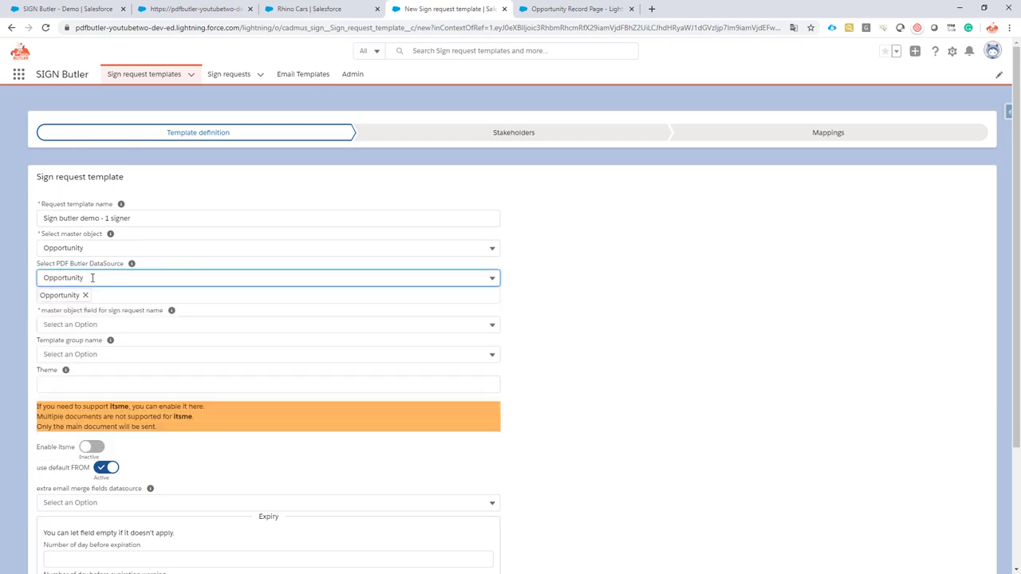
pyautogui.click(99, 324)
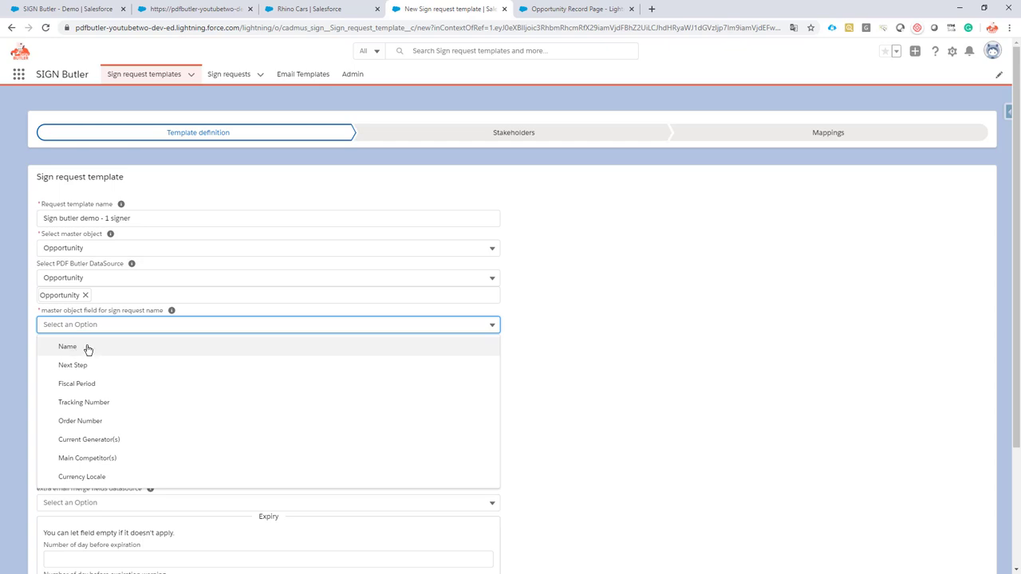
pyautogui.click(87, 348)
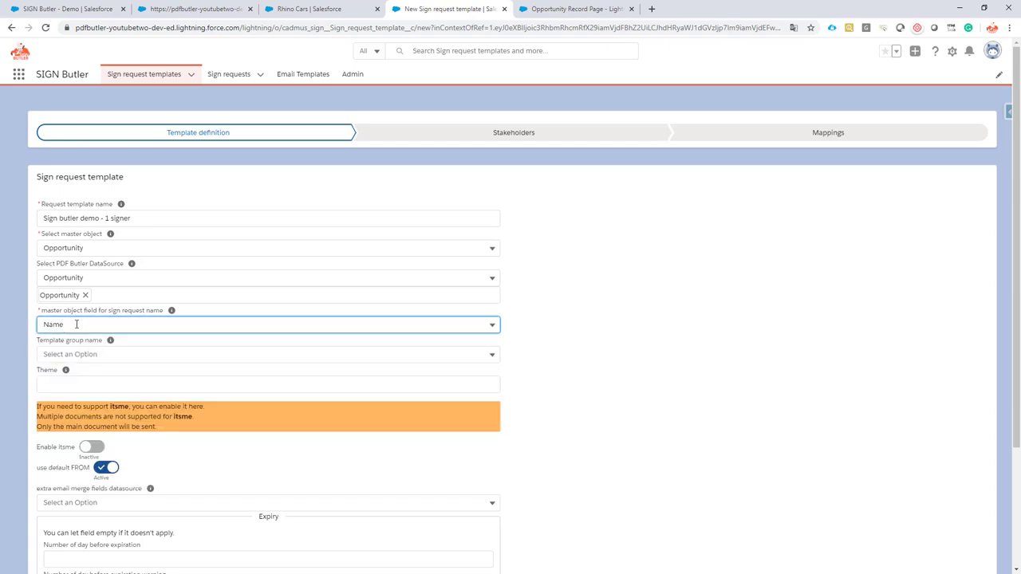
pyautogui.scroll(-2, 102, 317)
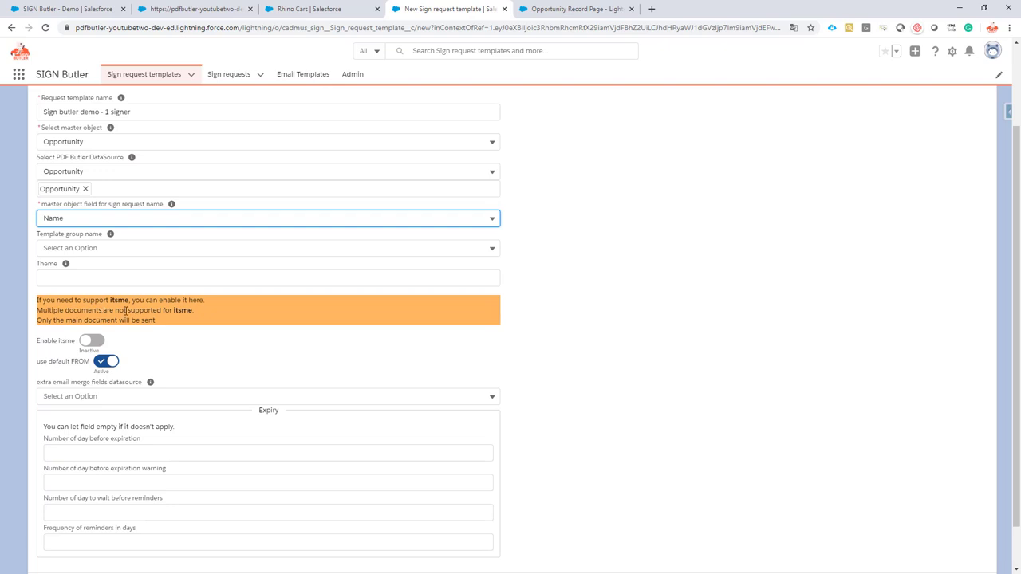
pyautogui.scroll(-1, 242, 428)
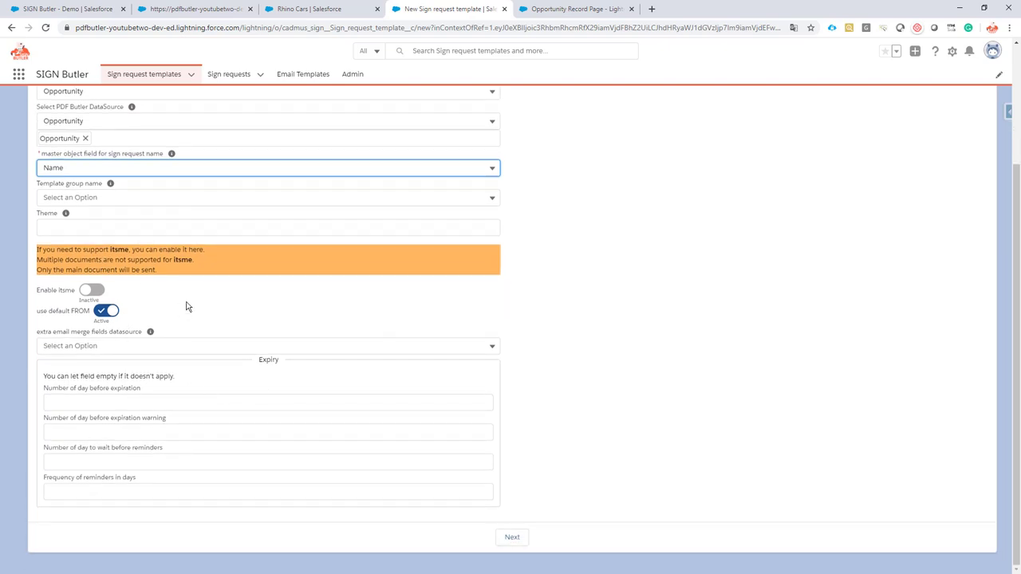
# - On the stakeholders step, set order 1, role Signer, and enable Manual and MailOtp methods
pyautogui.click(517, 538)
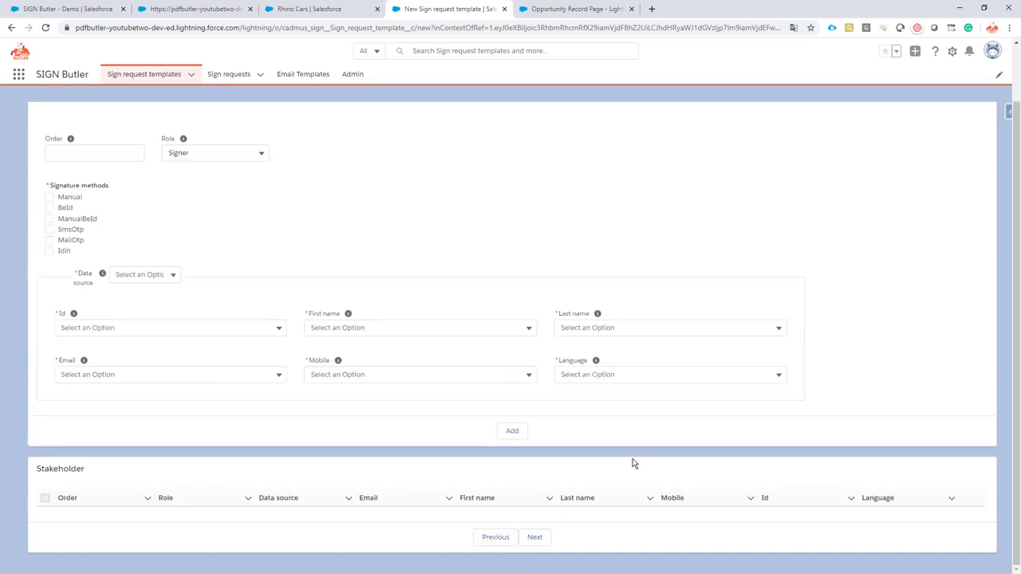
pyautogui.click(63, 155)
pyautogui.write('1')
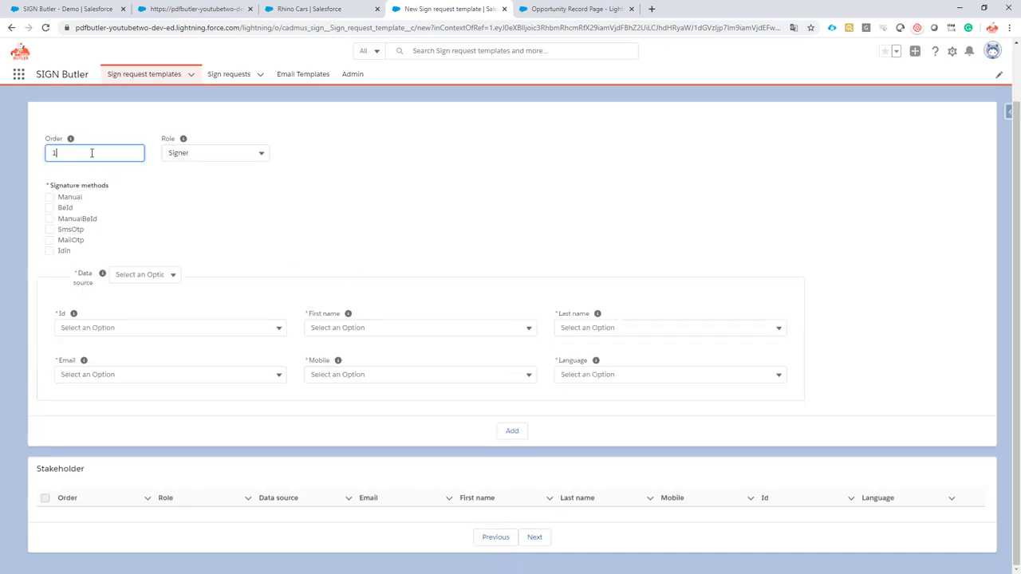
pyautogui.click(188, 151)
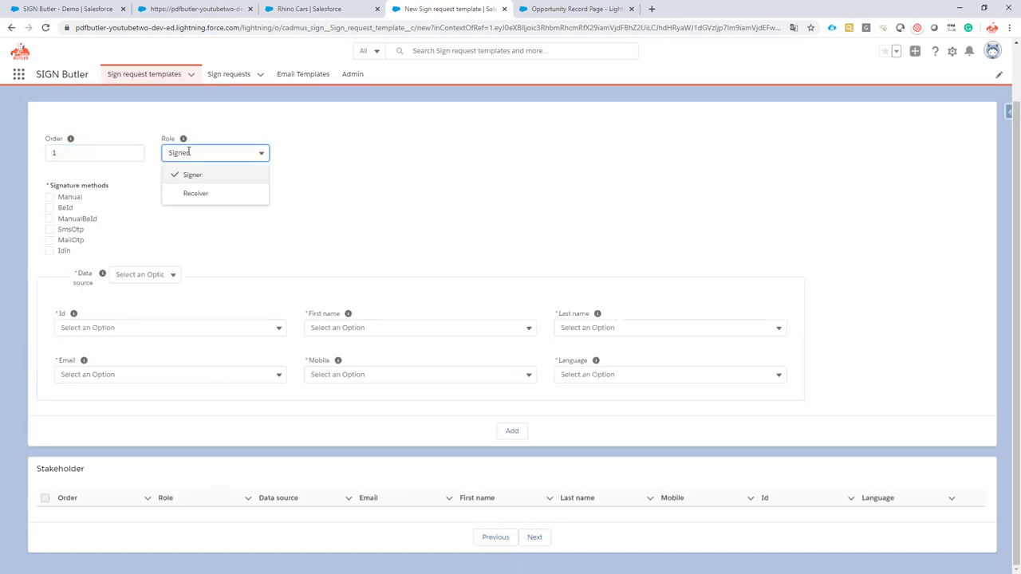
pyautogui.click(189, 152)
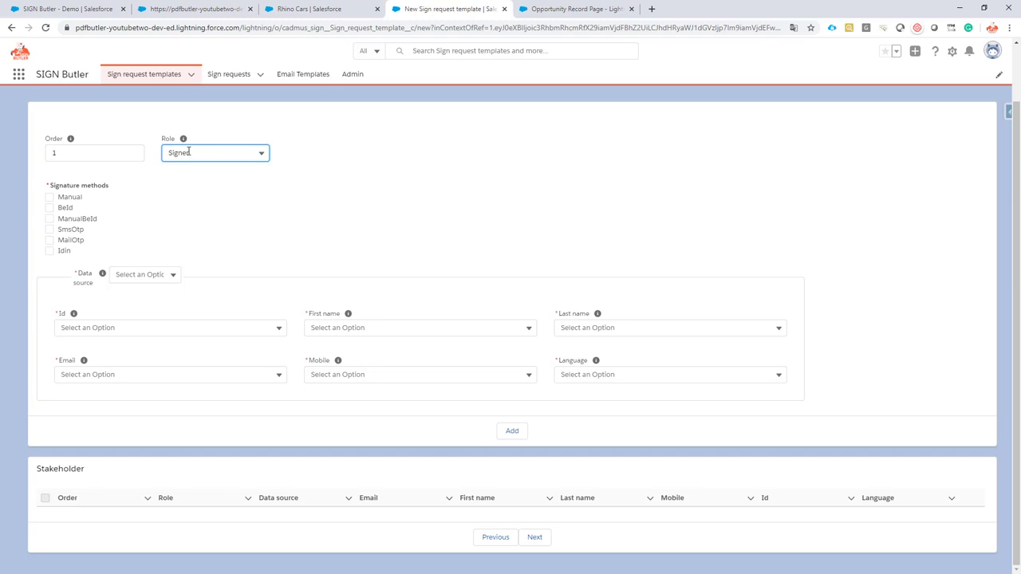
pyautogui.click(49, 199)
pyautogui.click(49, 198)
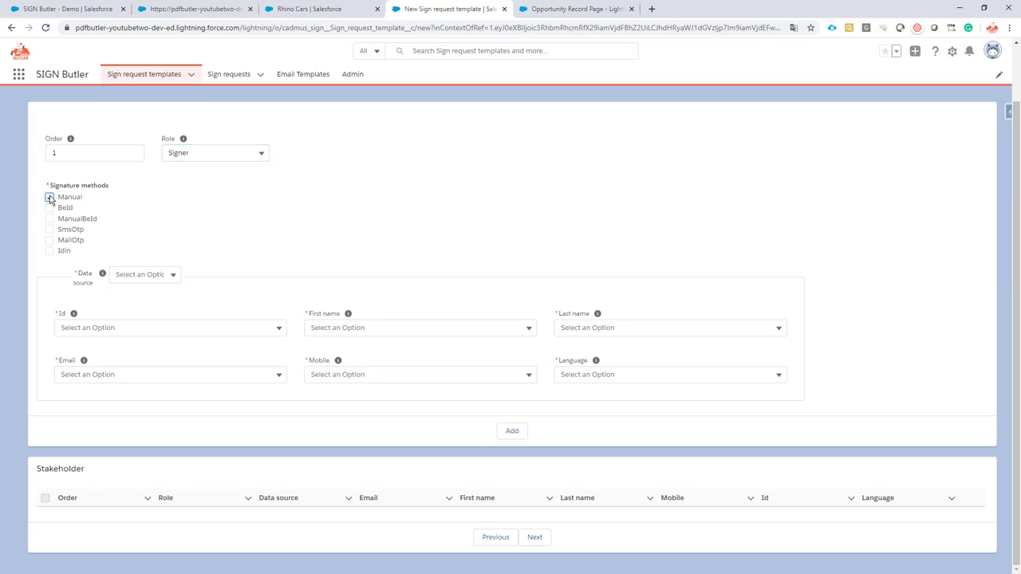
pyautogui.click(48, 240)
pyautogui.click(50, 198)
pyautogui.click(50, 197)
pyautogui.click(144, 274)
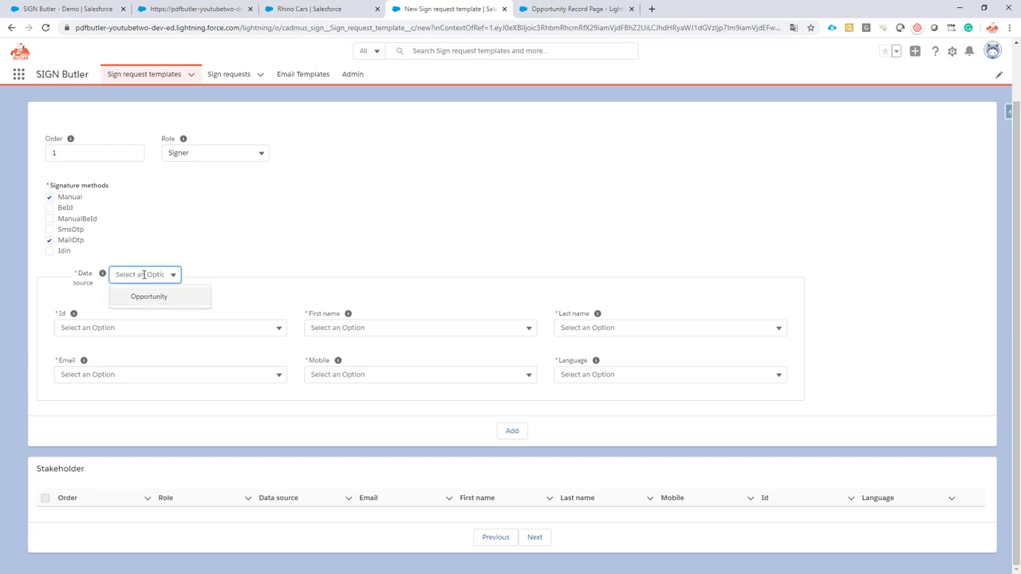
# - Map the signer from Opportunity: Id, first name, last name and email to Signer_Contact__c/__r fields
pyautogui.click(149, 297)
pyautogui.click(116, 331)
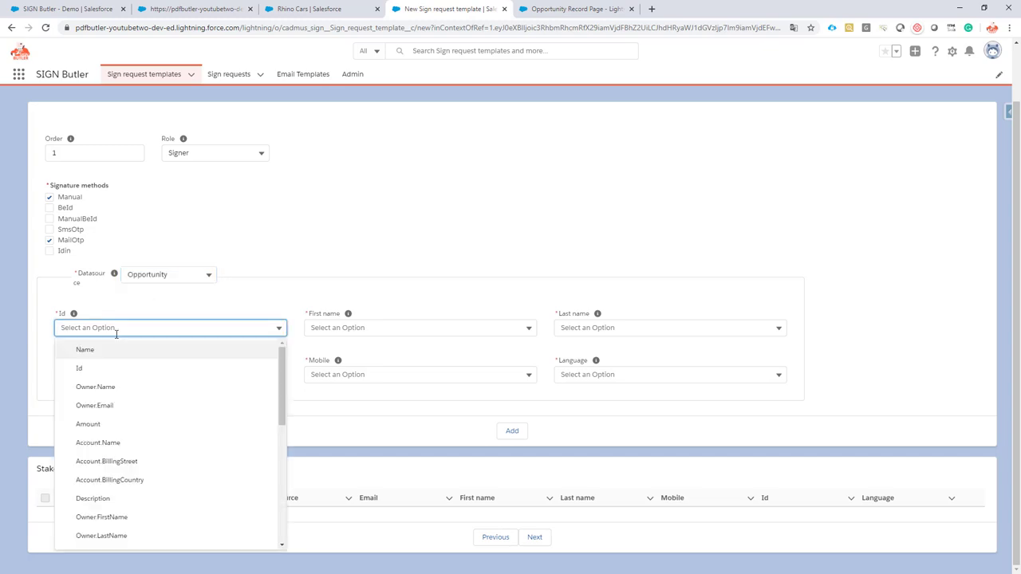
pyautogui.scroll(-5, 143, 362)
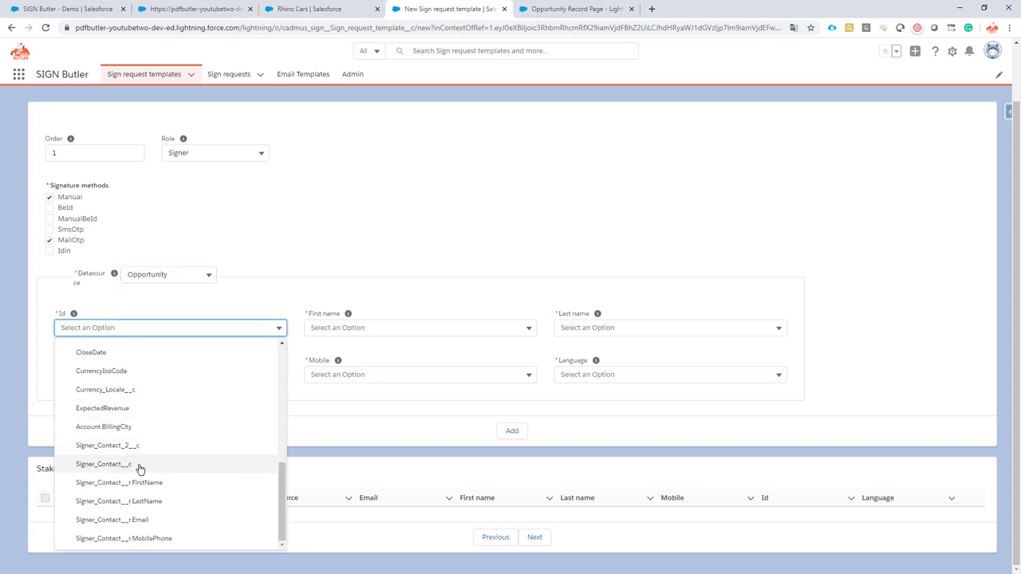
pyautogui.click(140, 465)
pyautogui.click(322, 328)
pyautogui.scroll(-5, 370, 429)
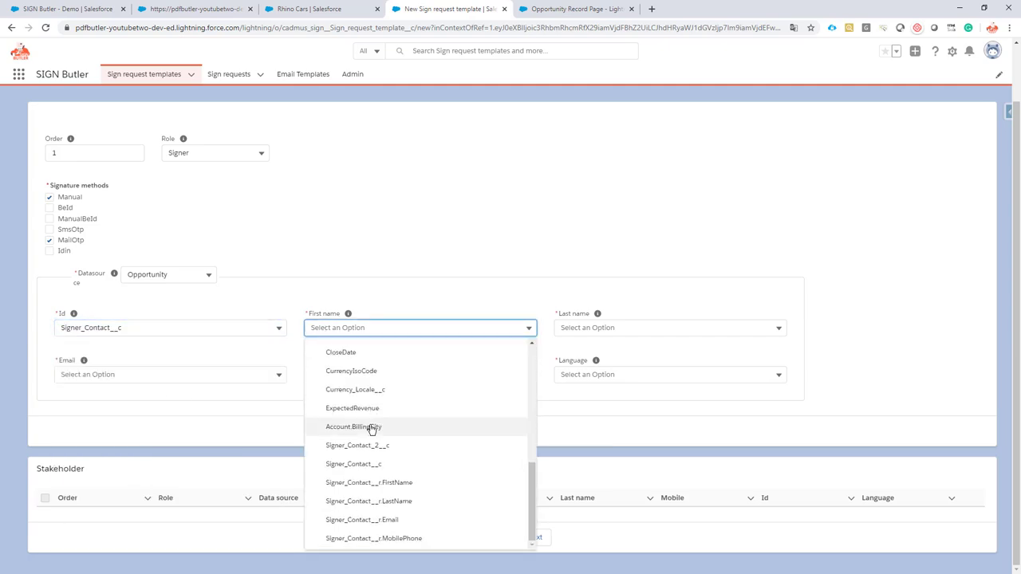
pyautogui.click(408, 482)
pyautogui.click(593, 330)
pyautogui.scroll(-5, 603, 431)
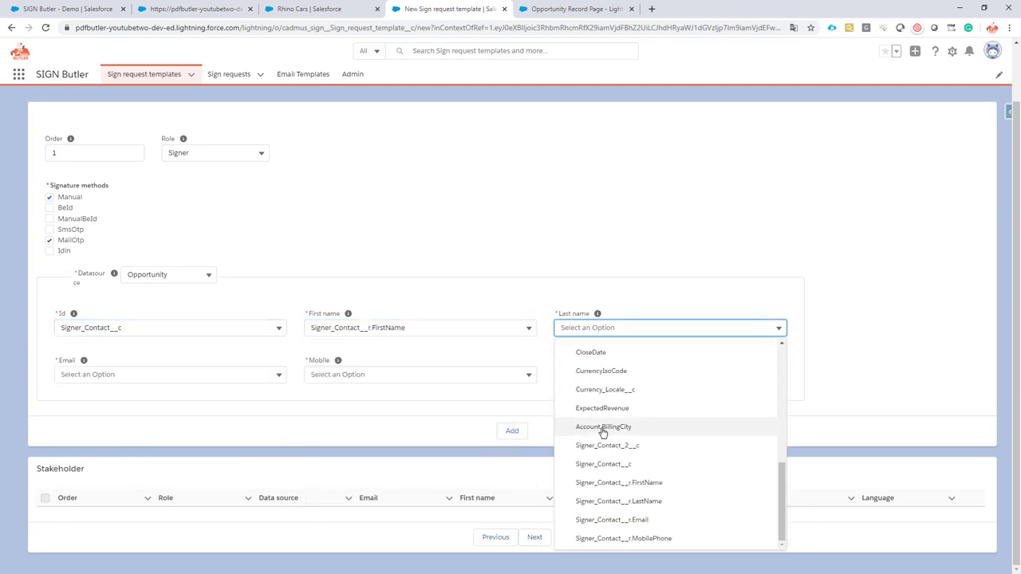
pyautogui.click(618, 500)
pyautogui.click(120, 377)
pyautogui.scroll(-5, 151, 434)
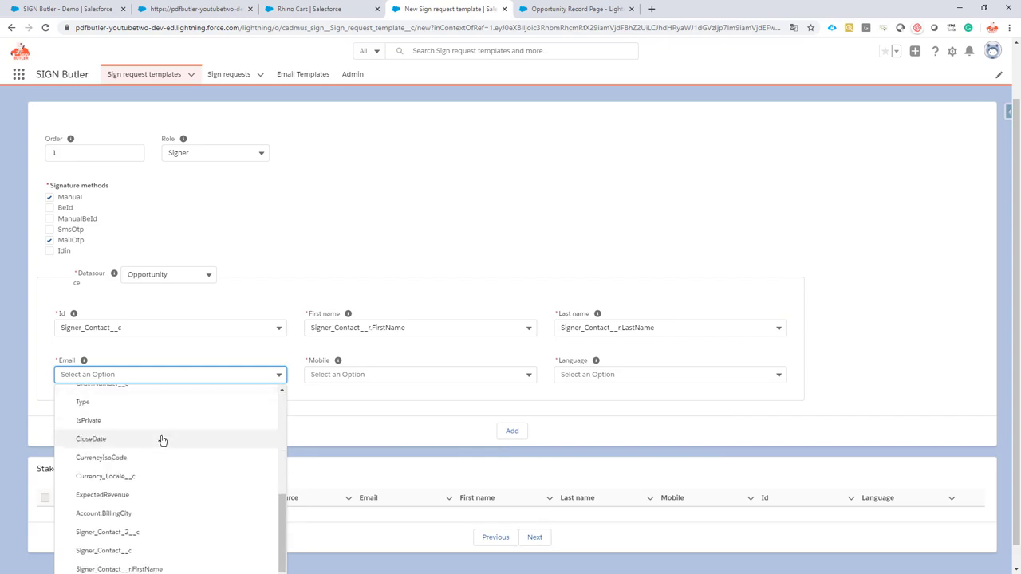
pyautogui.scroll(-3, 162, 440)
pyautogui.click(159, 542)
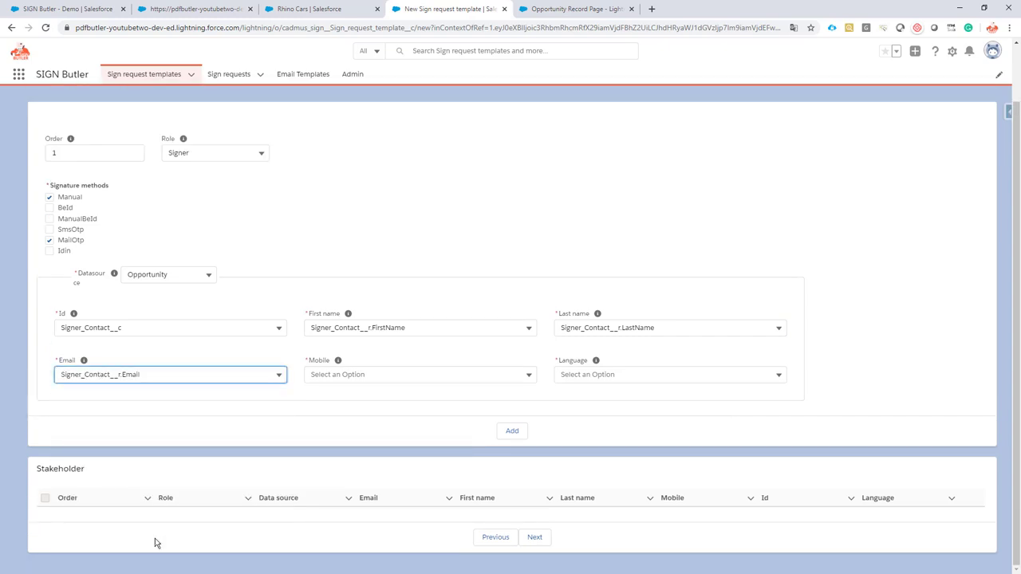
# - Map mobile to Signer_Contact__r.MobilePhone, language to Use English, add the signer, and continue
pyautogui.click(355, 374)
pyautogui.scroll(-5, 422, 424)
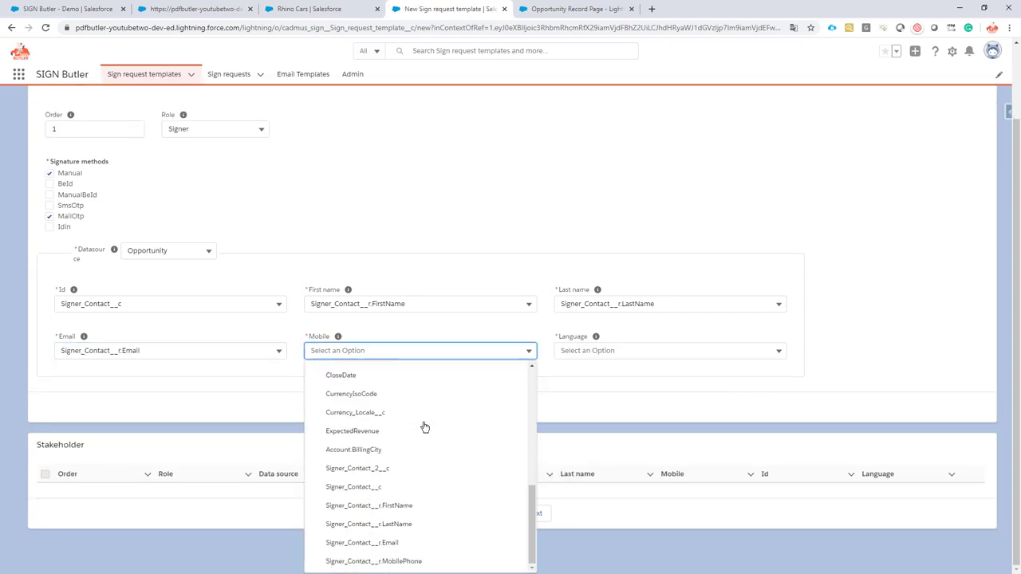
pyautogui.click(422, 560)
pyautogui.click(606, 374)
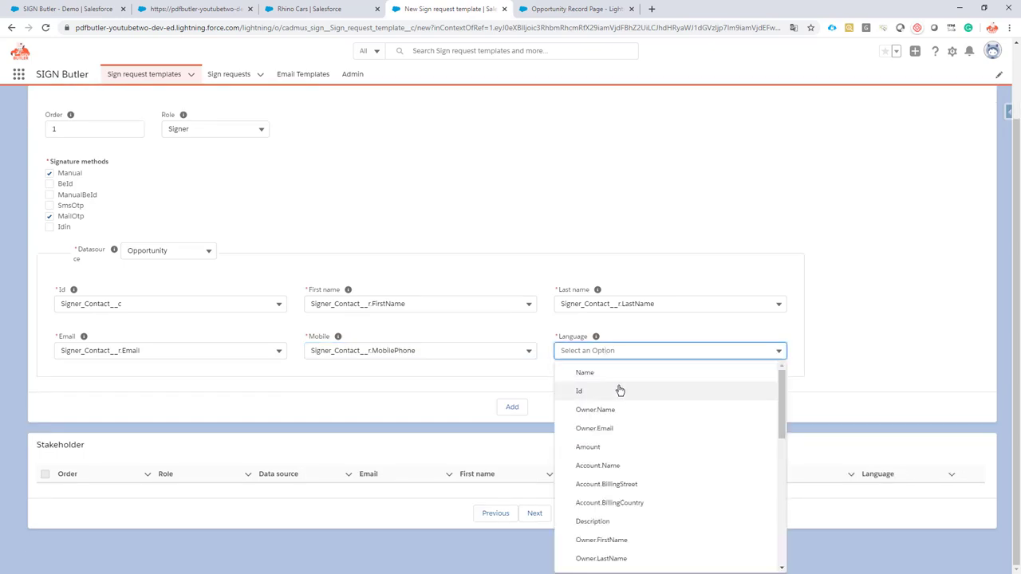
pyautogui.scroll(-8, 626, 399)
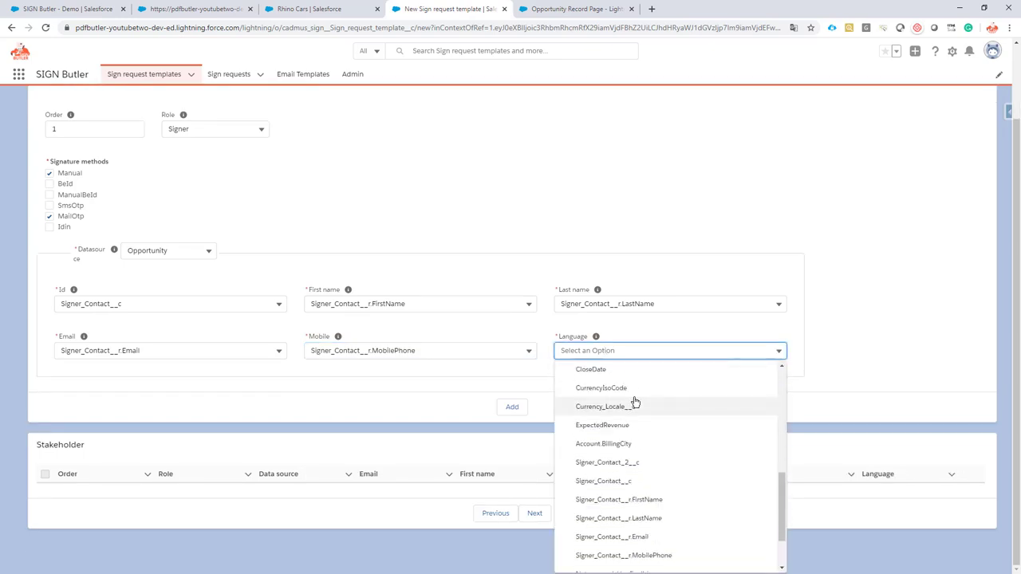
pyautogui.scroll(2, 634, 403)
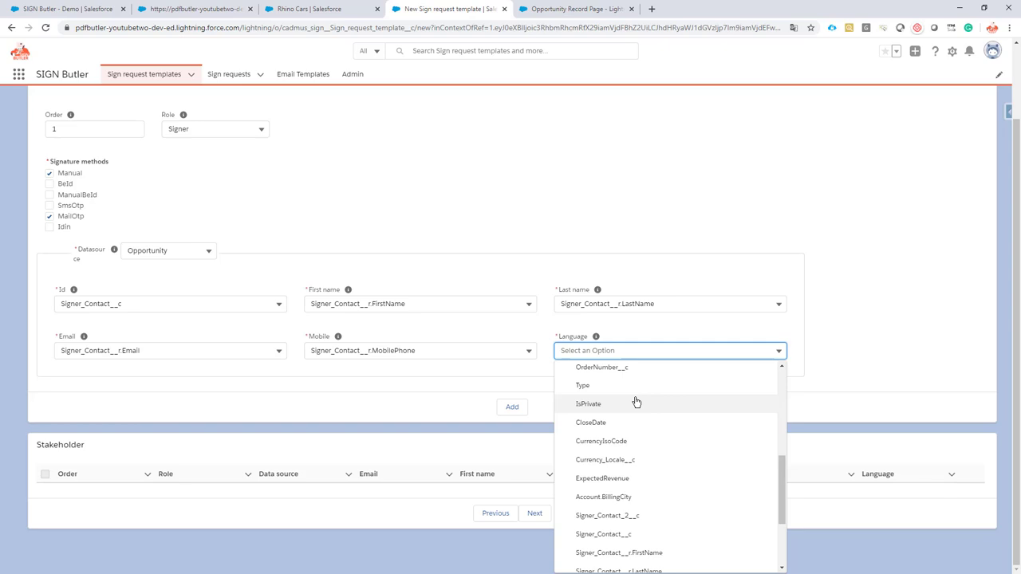
pyautogui.scroll(-3, 636, 411)
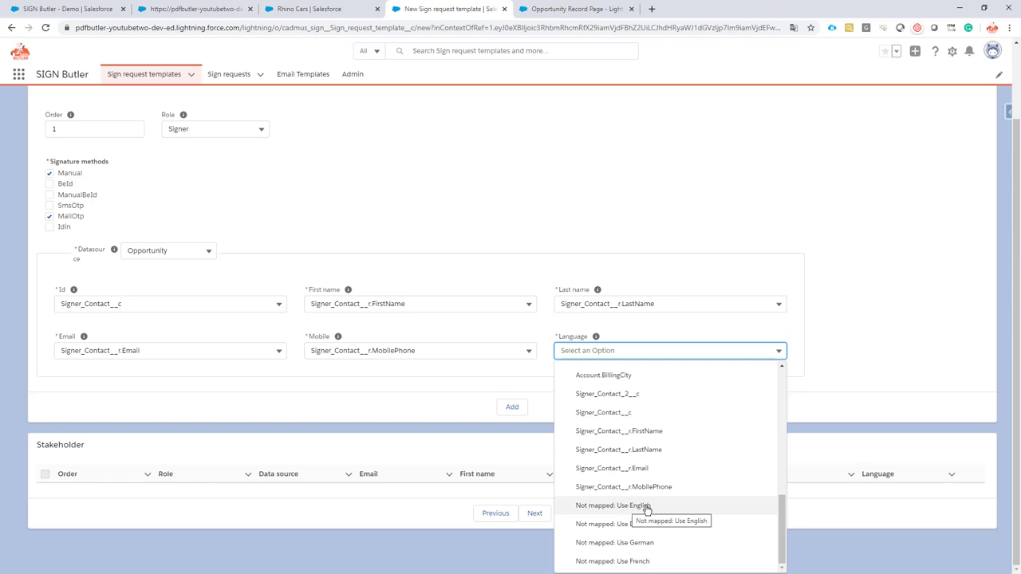
pyautogui.click(647, 505)
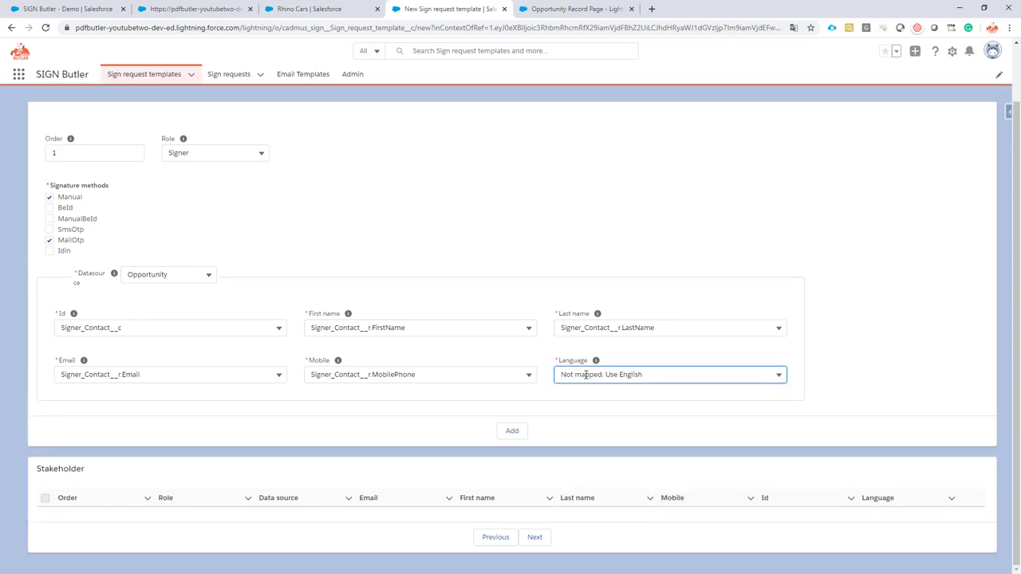
pyautogui.click(512, 432)
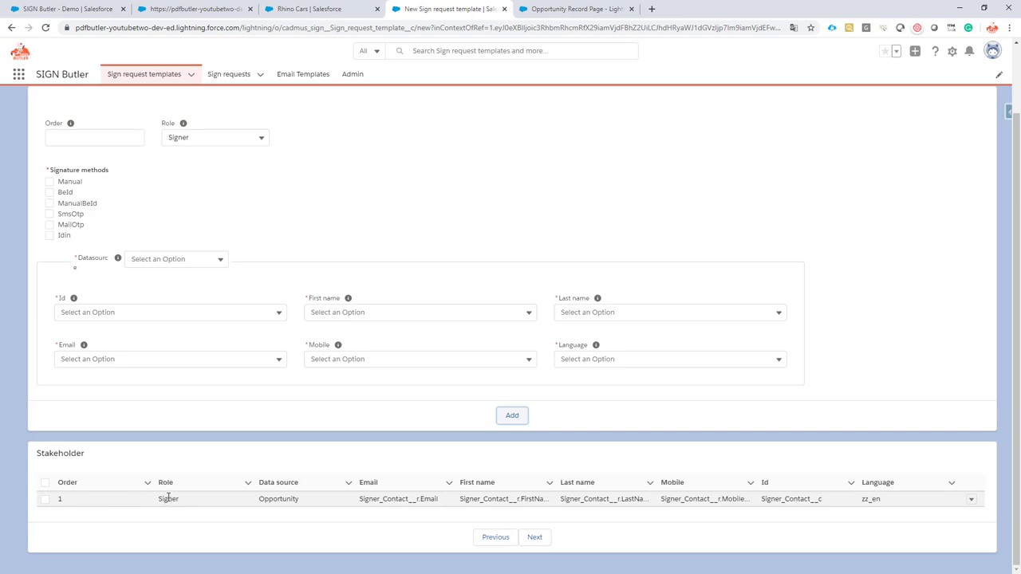
pyautogui.click(534, 537)
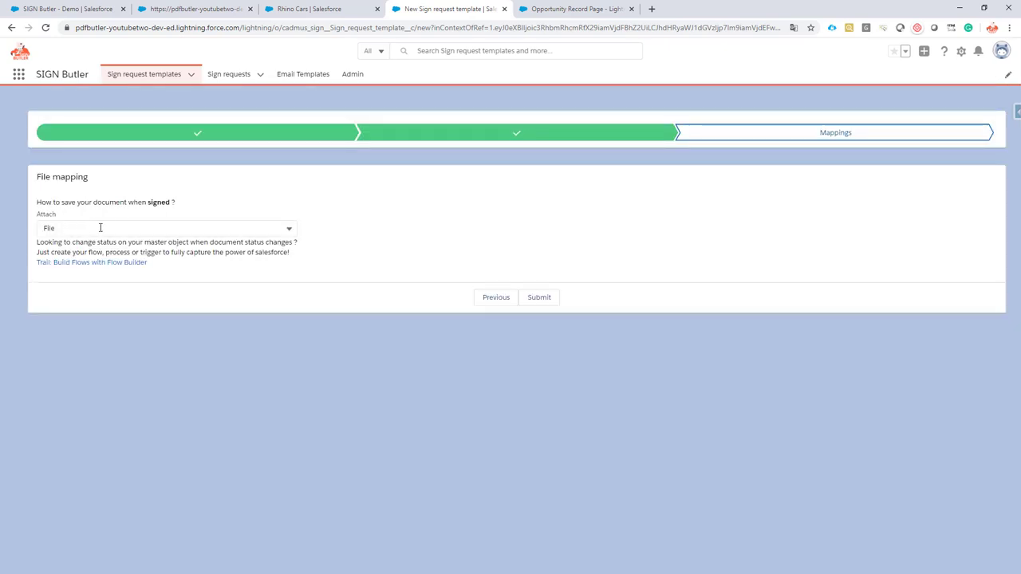
# - Keep Attach set to File and submit the Sign butler demo - 1 signer template
pyautogui.click(76, 230)
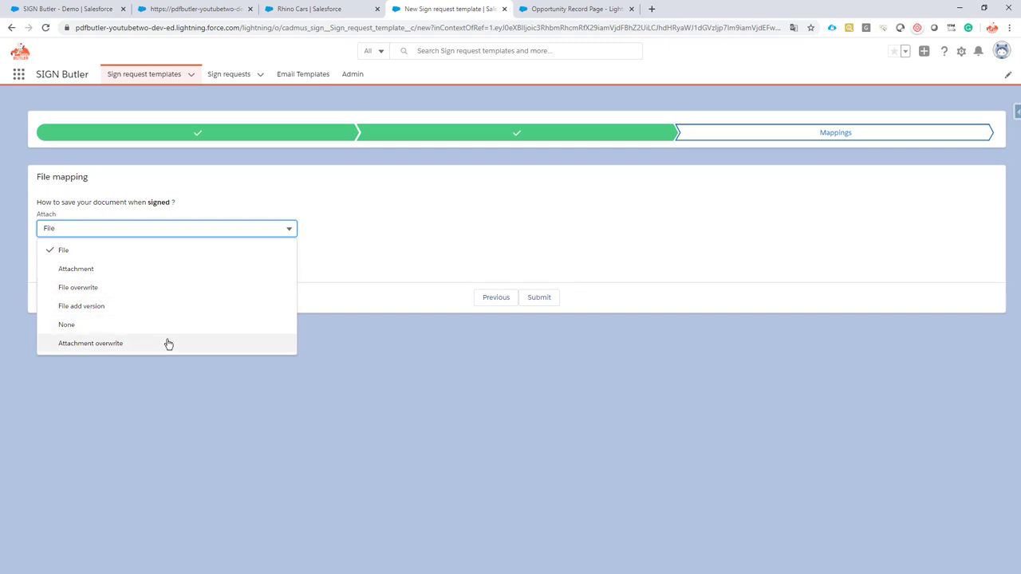
pyautogui.click(79, 252)
pyautogui.click(547, 301)
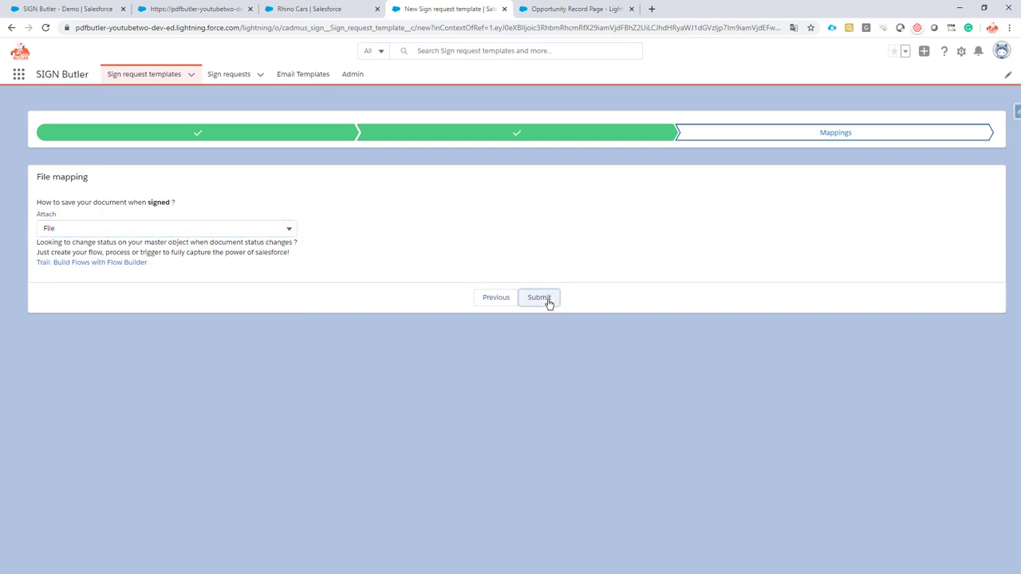
pyautogui.click(141, 73)
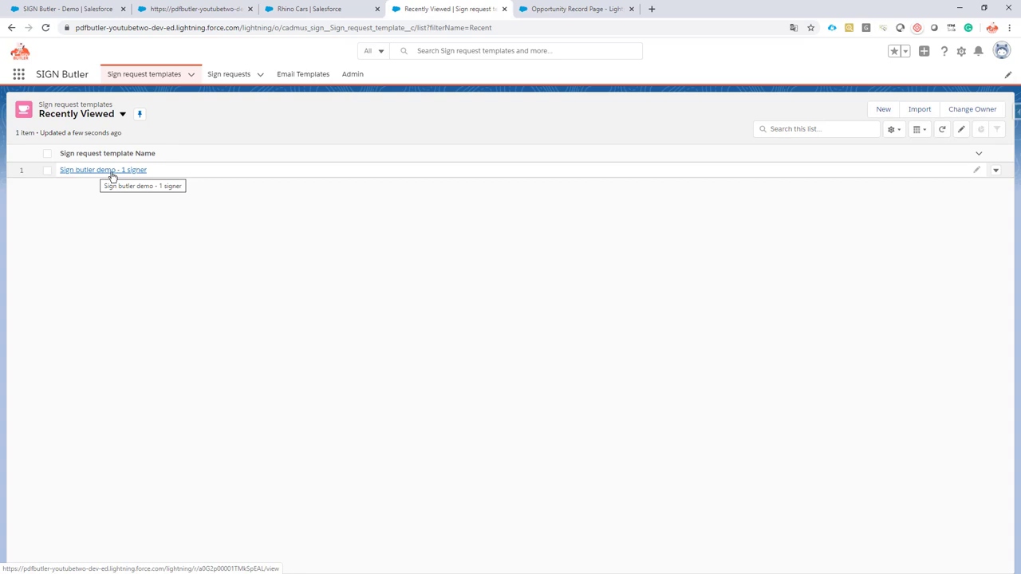
# - Review the SIGN Butler - Demo doc config and Sign Butler Local permission set, then return to PDF Butler Packs
pyautogui.click(56, 10)
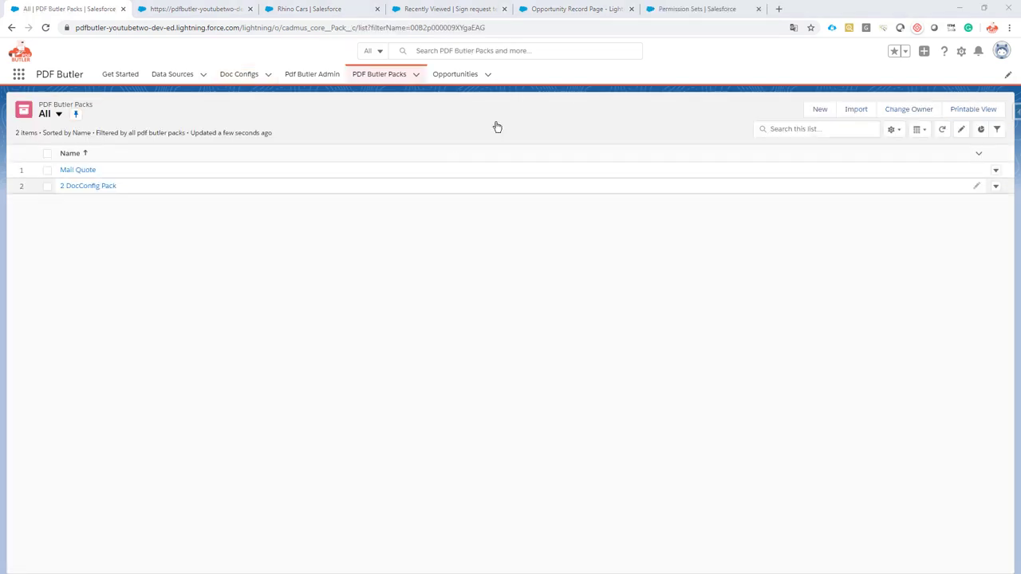
pyautogui.click(689, 11)
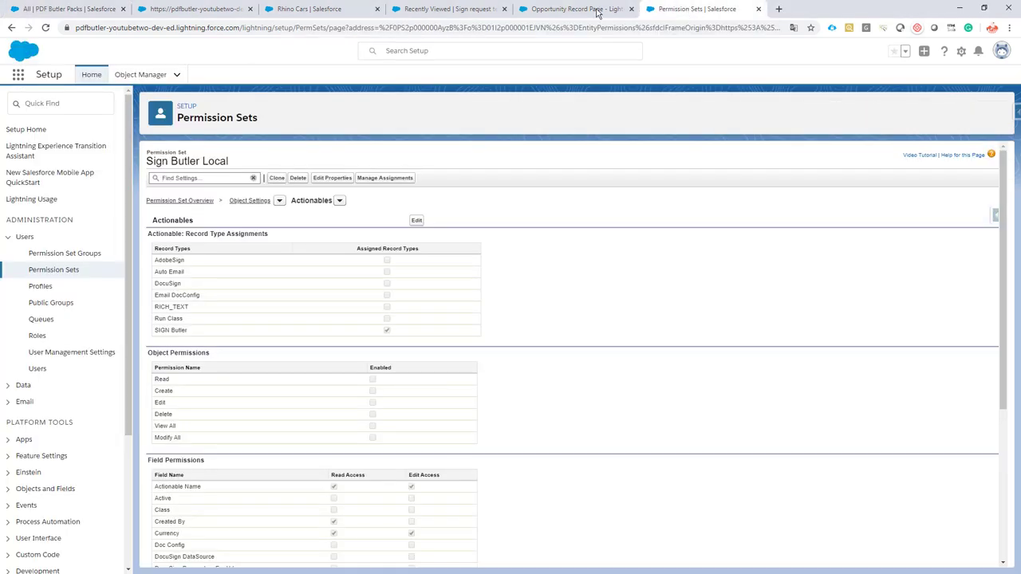
pyautogui.click(75, 11)
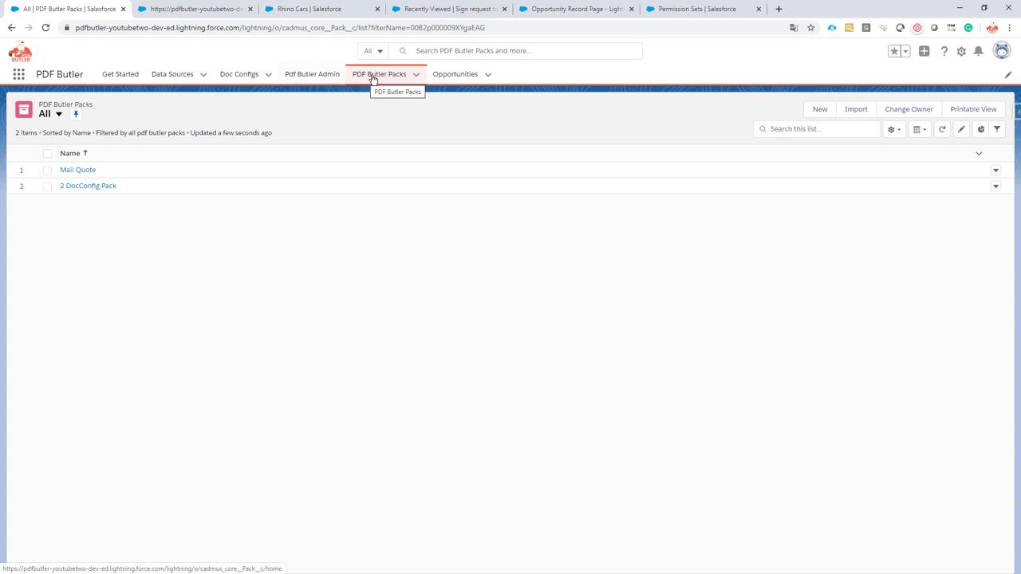
# - Create and save the Request Signature pack led by SIGN Butler - Demo, then start a new Actionable
pyautogui.click(820, 110)
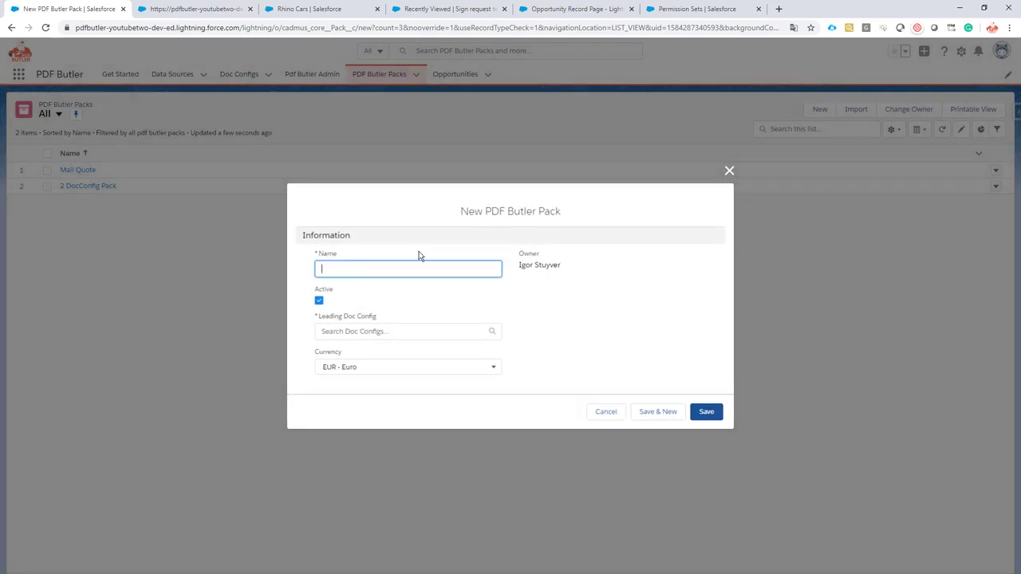
pyautogui.write('Request Signature')
pyautogui.click(356, 331)
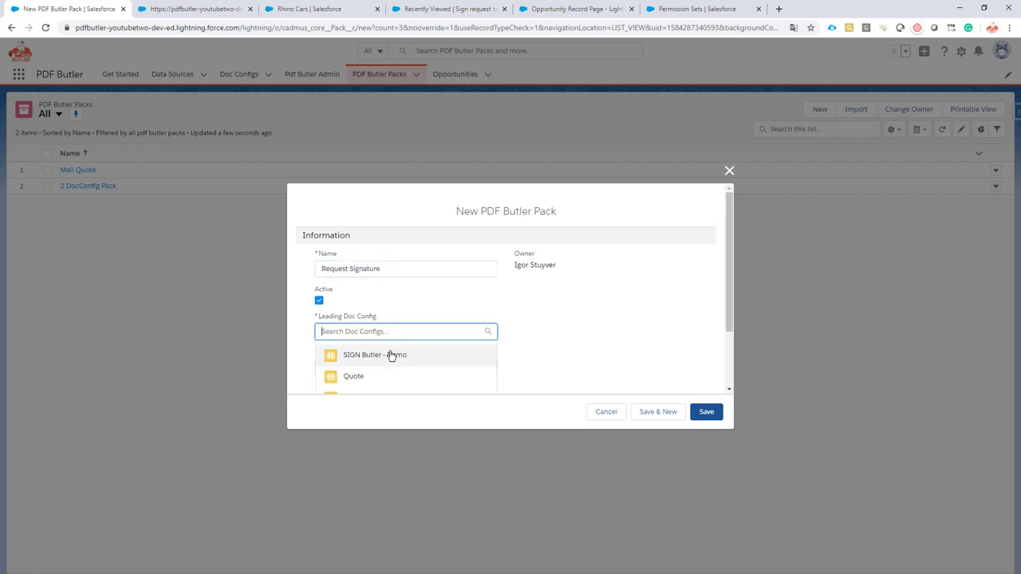
pyautogui.click(387, 356)
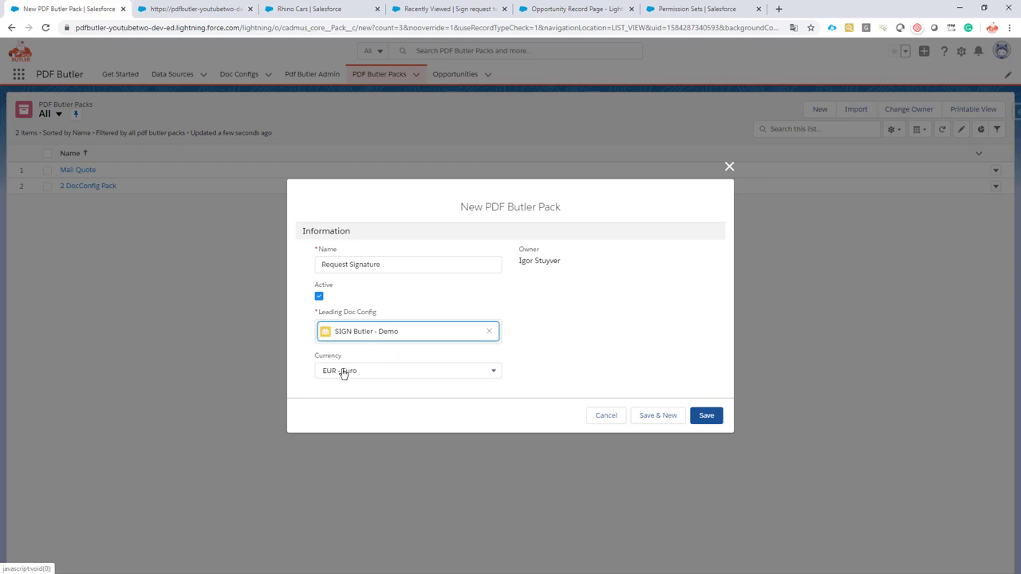
pyautogui.click(708, 416)
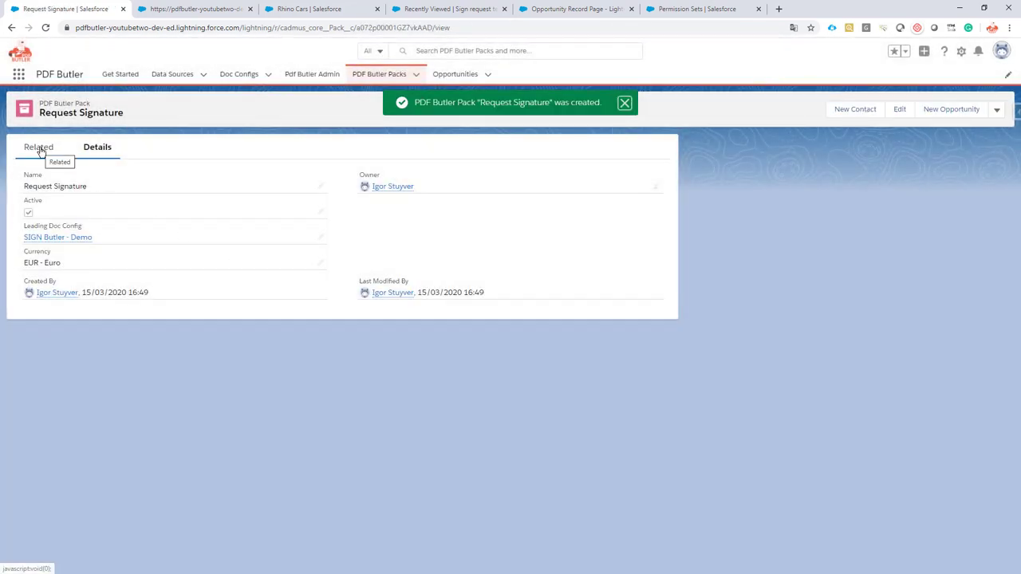
pyautogui.click(42, 151)
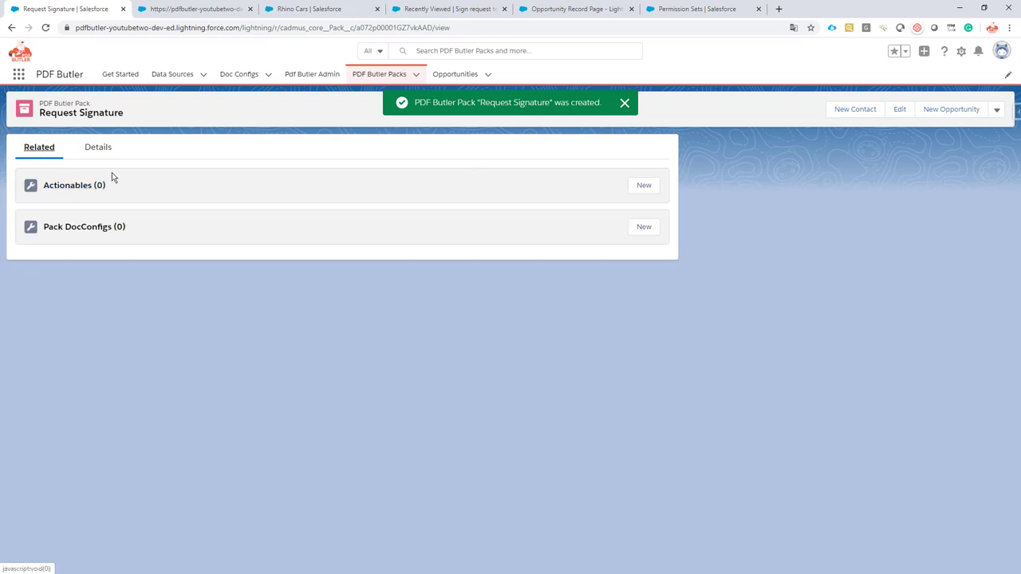
pyautogui.click(646, 188)
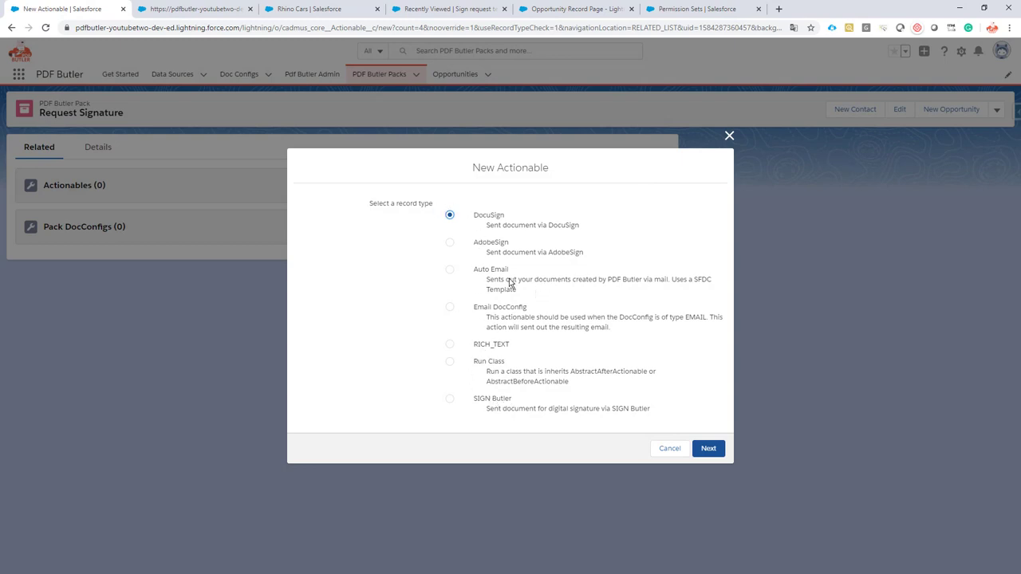
# - Add SIGN Butler actionable 'Request Signature Act' using cadmus_sign.Actionable_SignButlerSilent and the Sign butler demo - 1 signer template
pyautogui.click(484, 401)
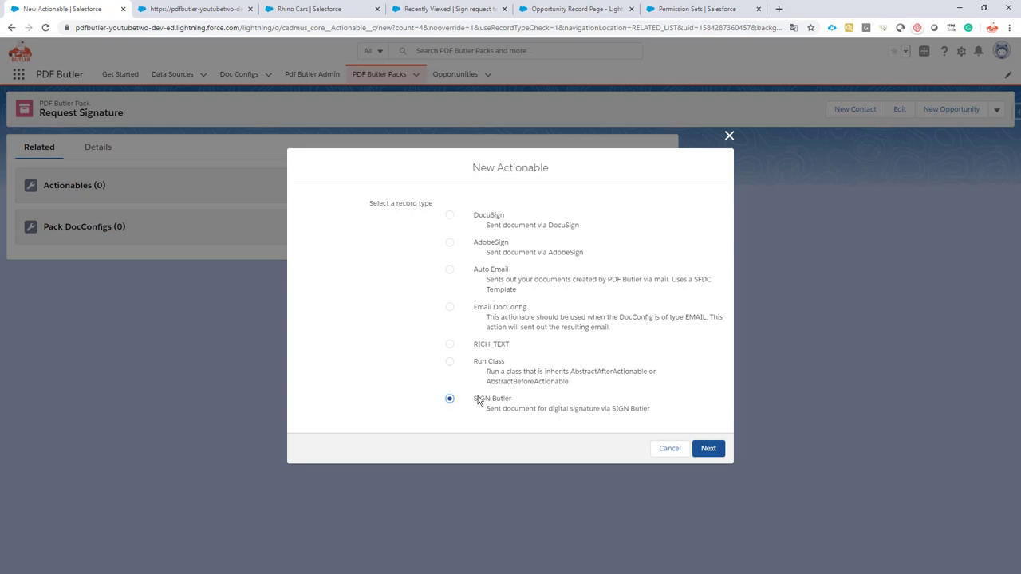
pyautogui.click(709, 448)
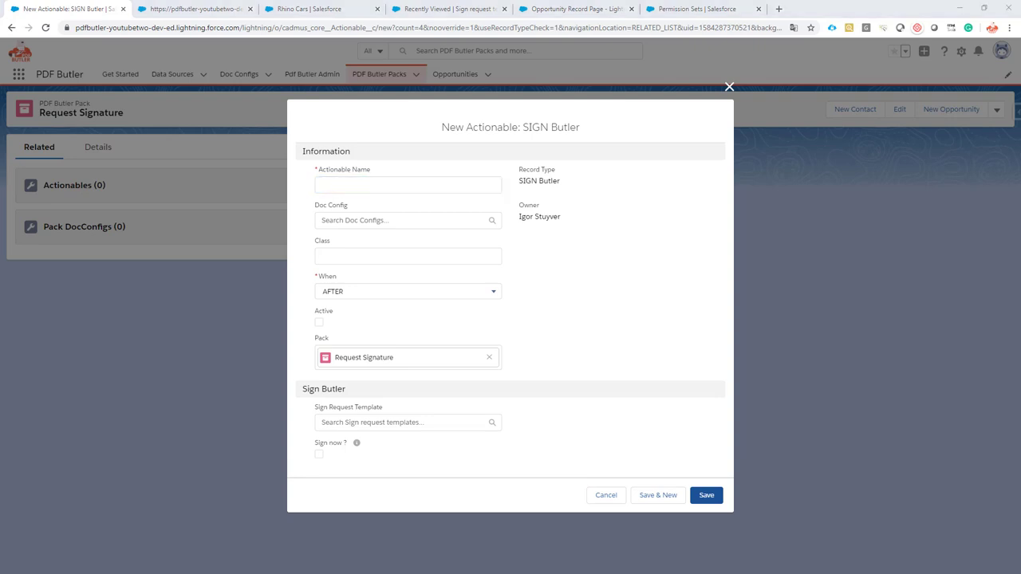
pyautogui.click(345, 188)
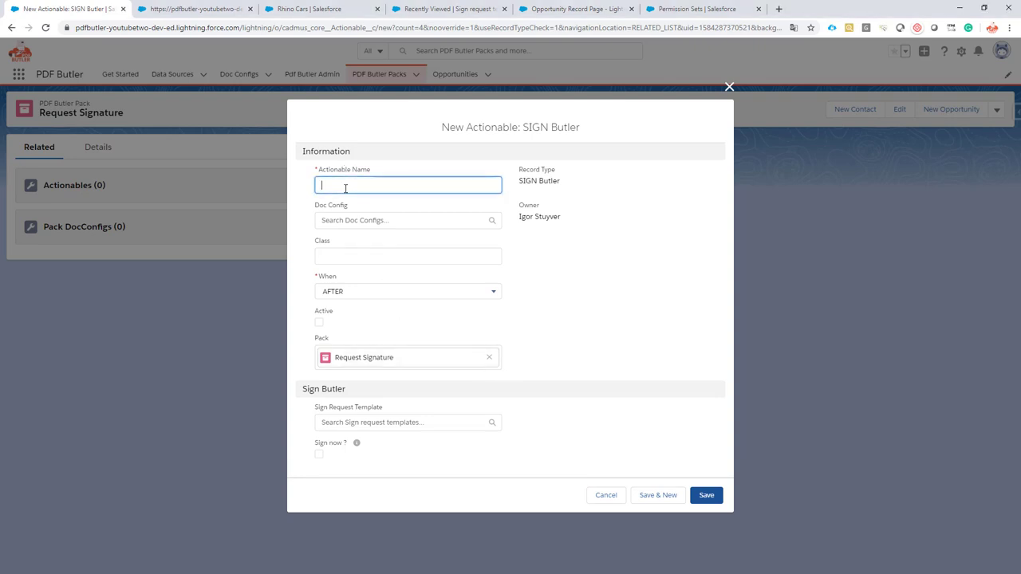
pyautogui.write('Request Signature Act')
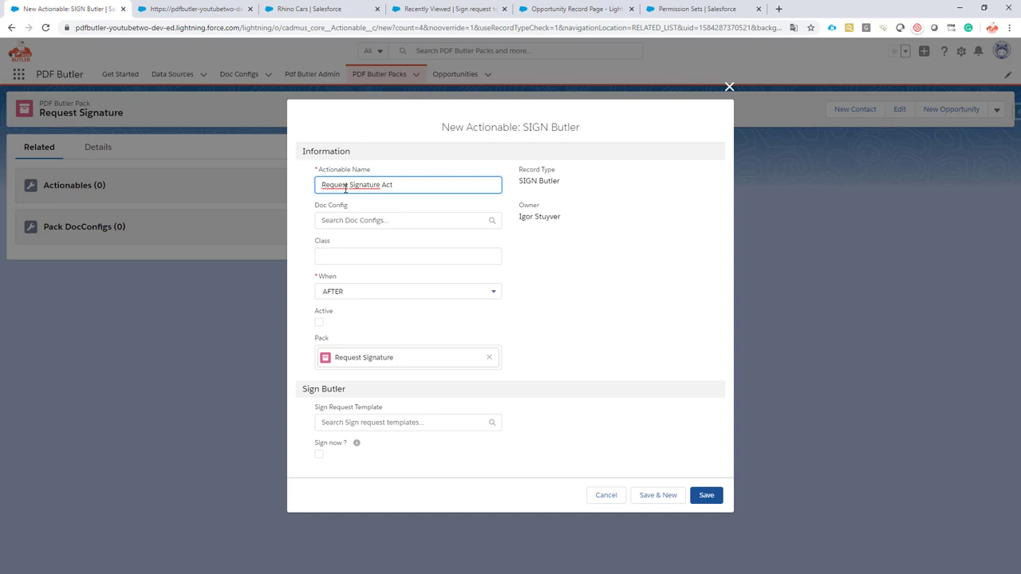
pyautogui.click(339, 252)
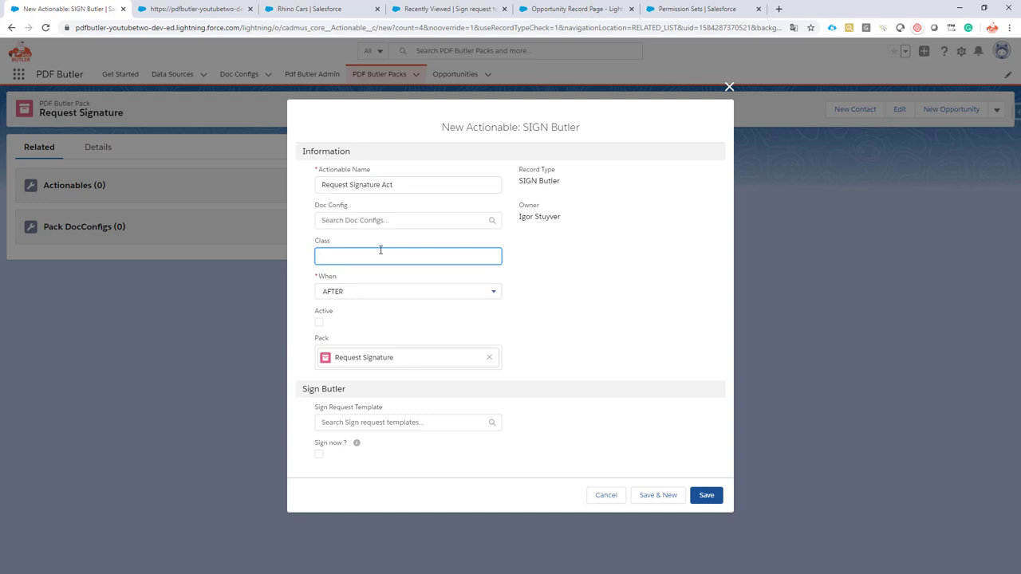
pyautogui.write('cadmus_sign.Actionable_SignButlerSilent')
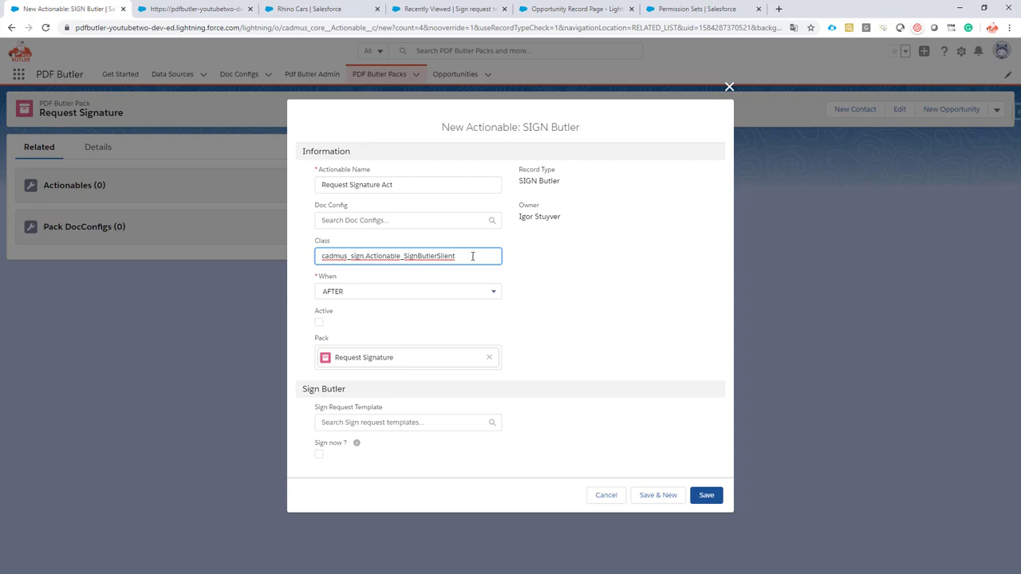
pyautogui.click(348, 423)
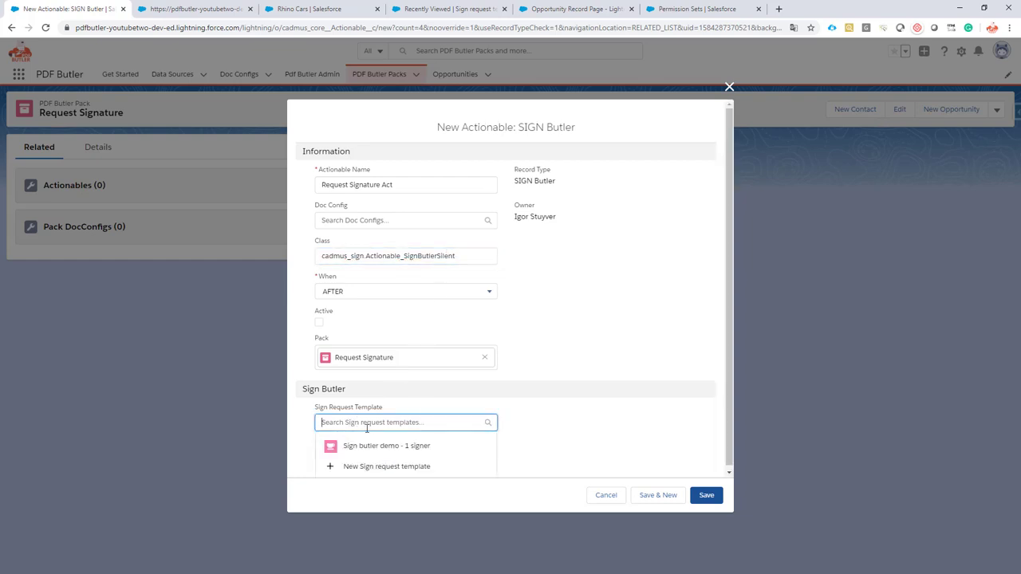
pyautogui.click(358, 450)
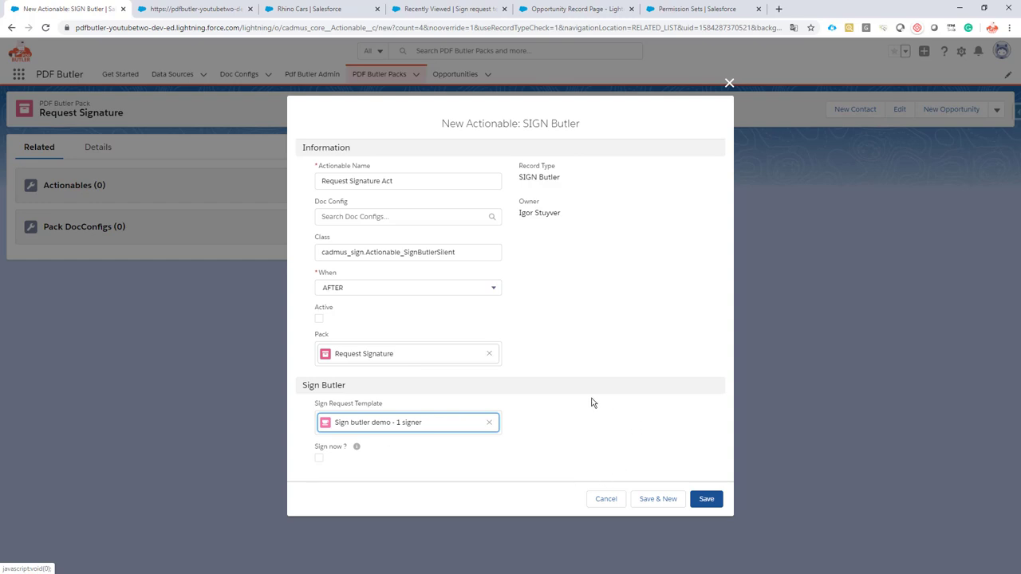
pyautogui.click(706, 499)
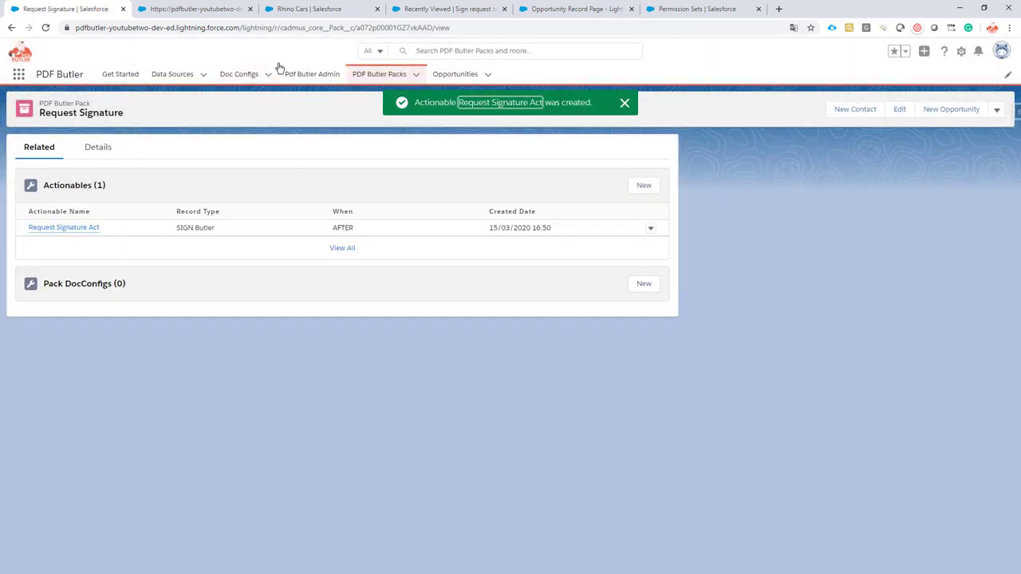
# - Paste the Request Signature pack's record ID into the SIGN Quote component's Pack Id and save the page
pyautogui.doubleClick(386, 27)
pyautogui.hotkey('ctrl', 'c')
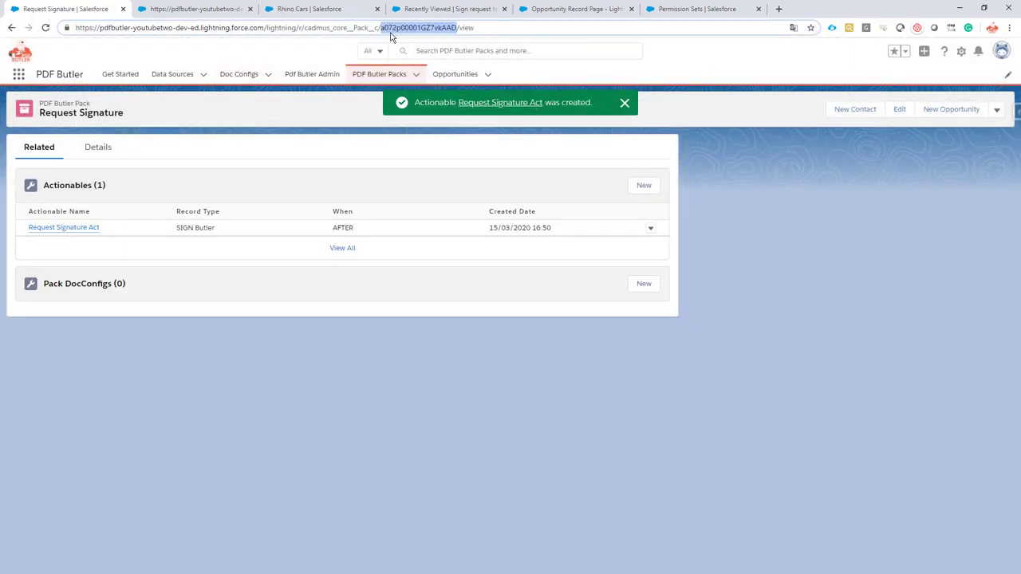
pyautogui.click(557, 17)
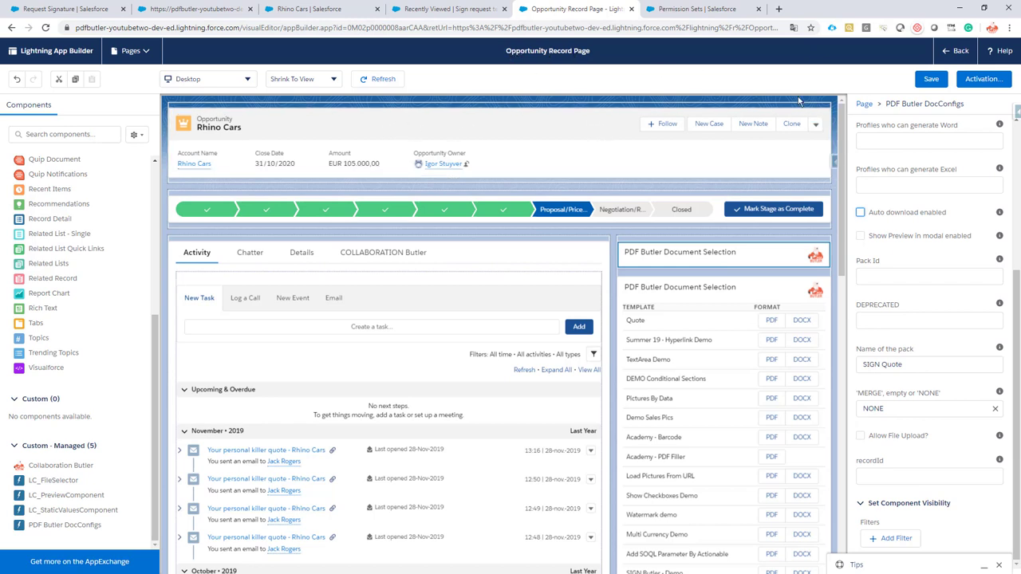
pyautogui.click(882, 273)
pyautogui.hotkey('ctrl', 'v')
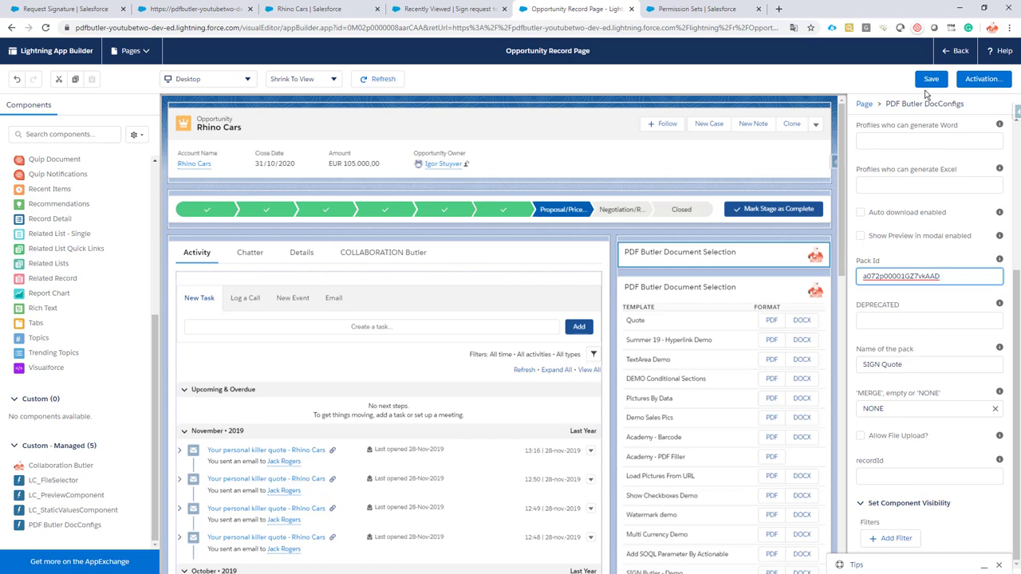
pyautogui.click(917, 308)
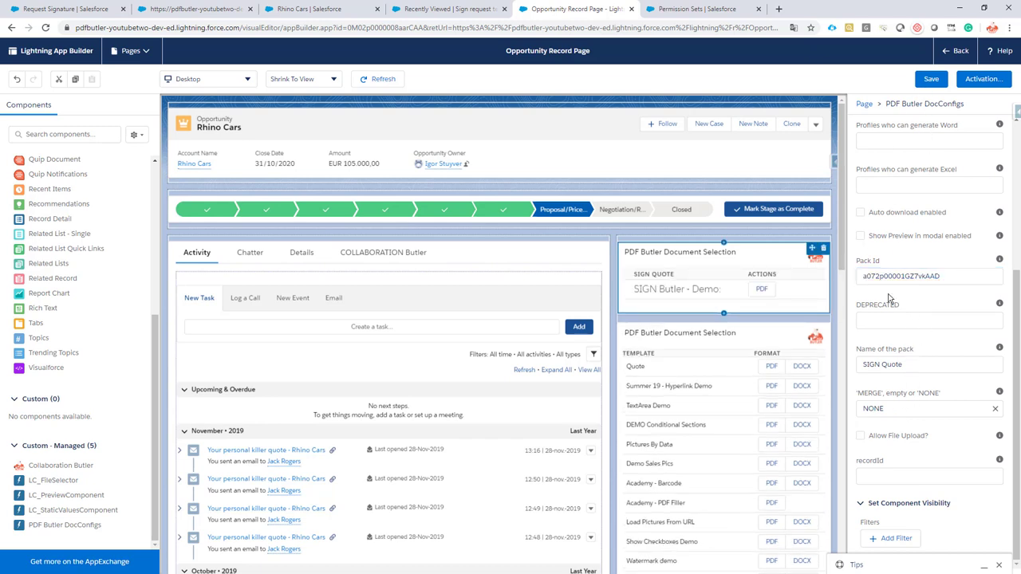
pyautogui.click(931, 78)
pyautogui.click(946, 52)
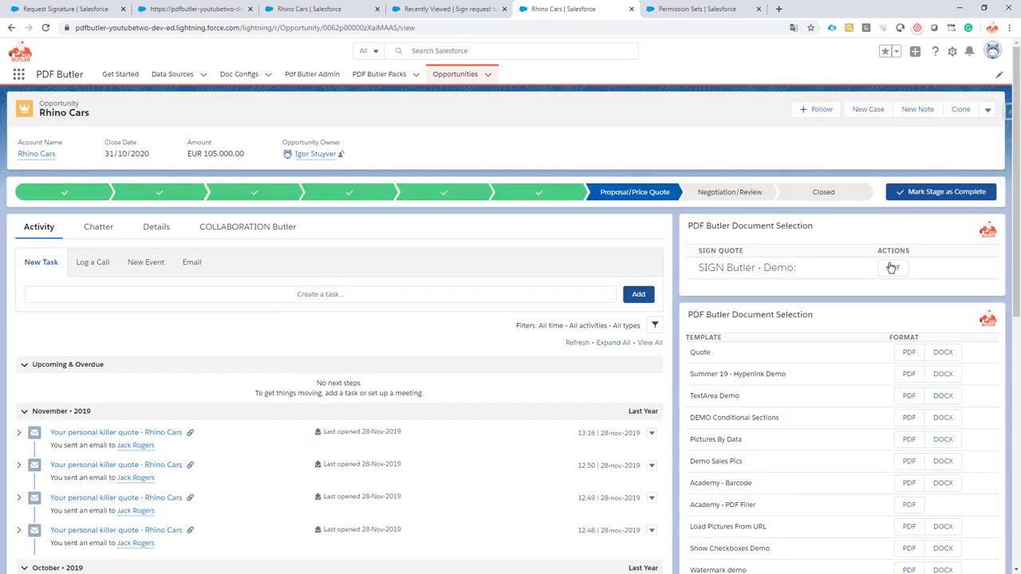
# - Send the SIGN Butler - Demo quote for signing and check the sign requests list
pyautogui.click(891, 267)
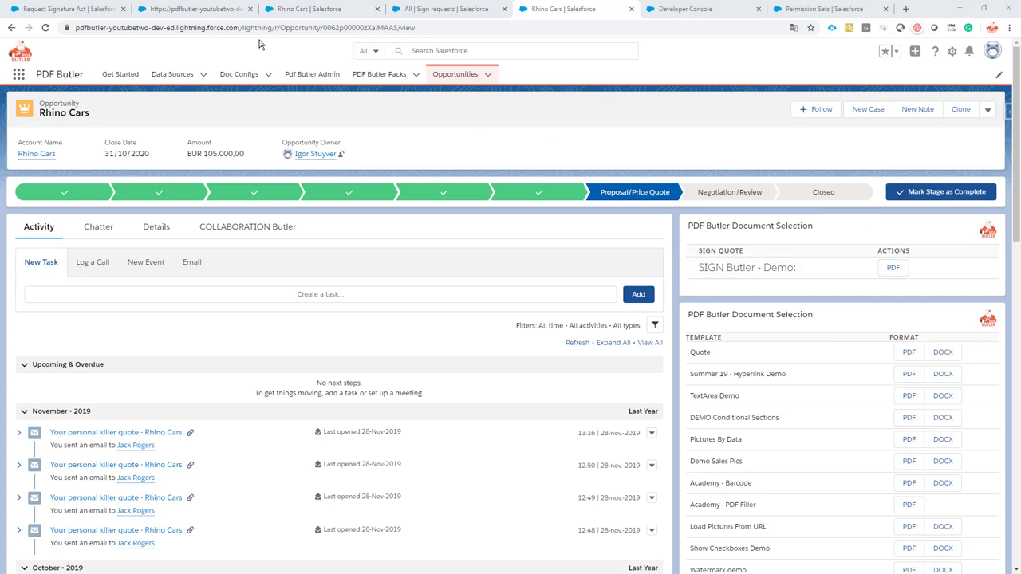
pyautogui.click(421, 10)
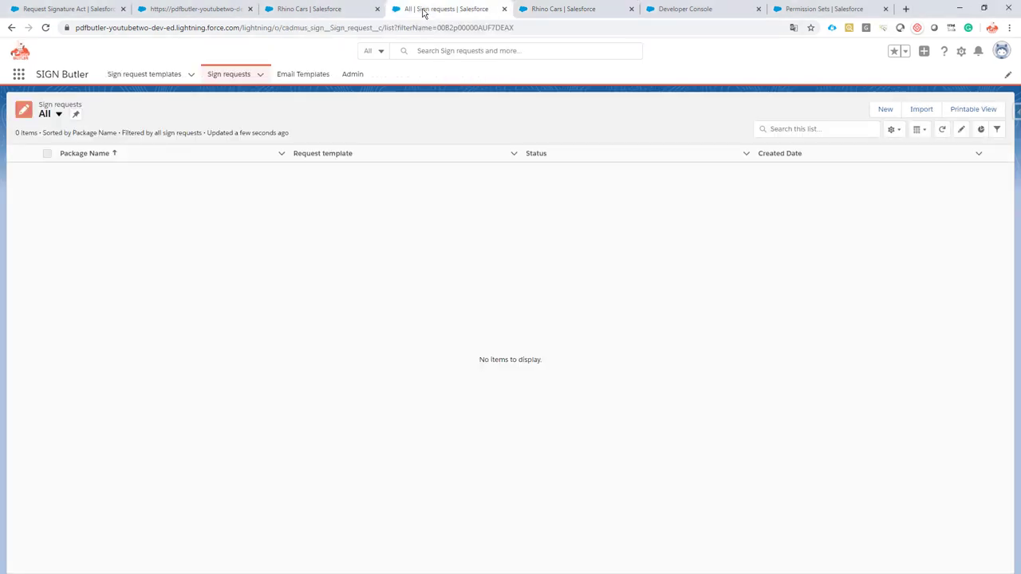
pyautogui.click(335, 10)
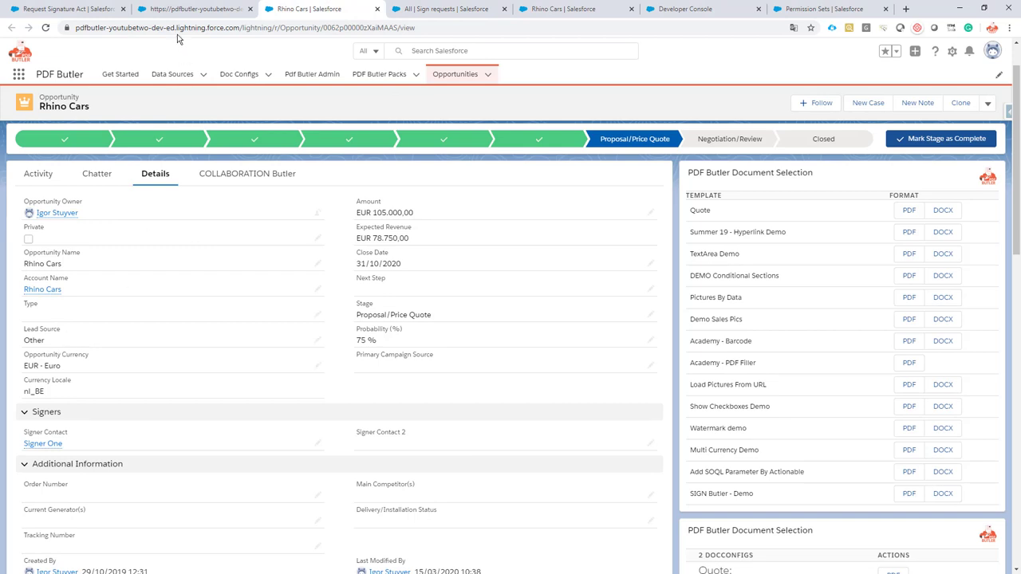
# - Tick Active on the Request Signature Act actionable and save it
pyautogui.click(94, 15)
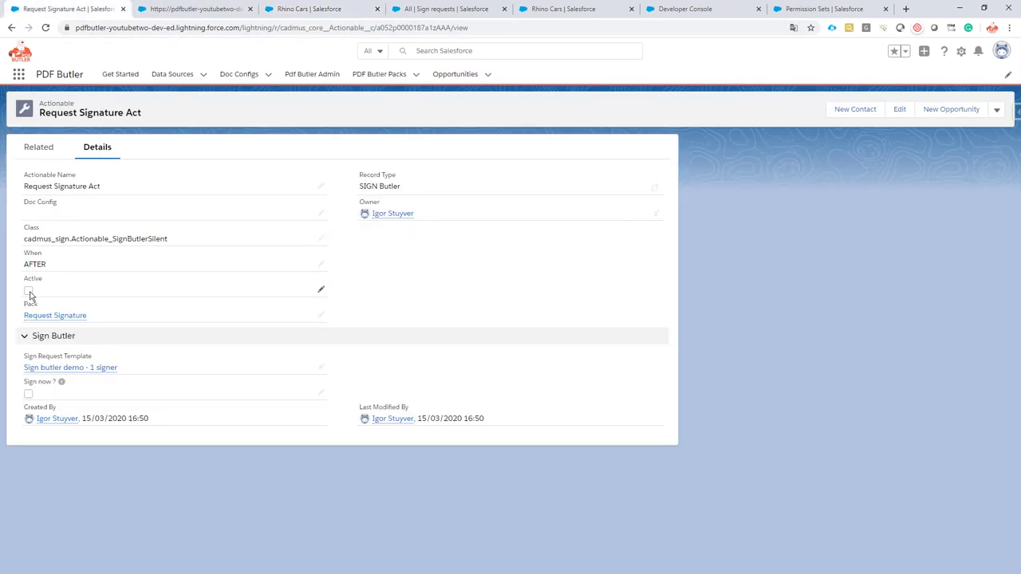
pyautogui.doubleClick(30, 296)
pyautogui.click(37, 327)
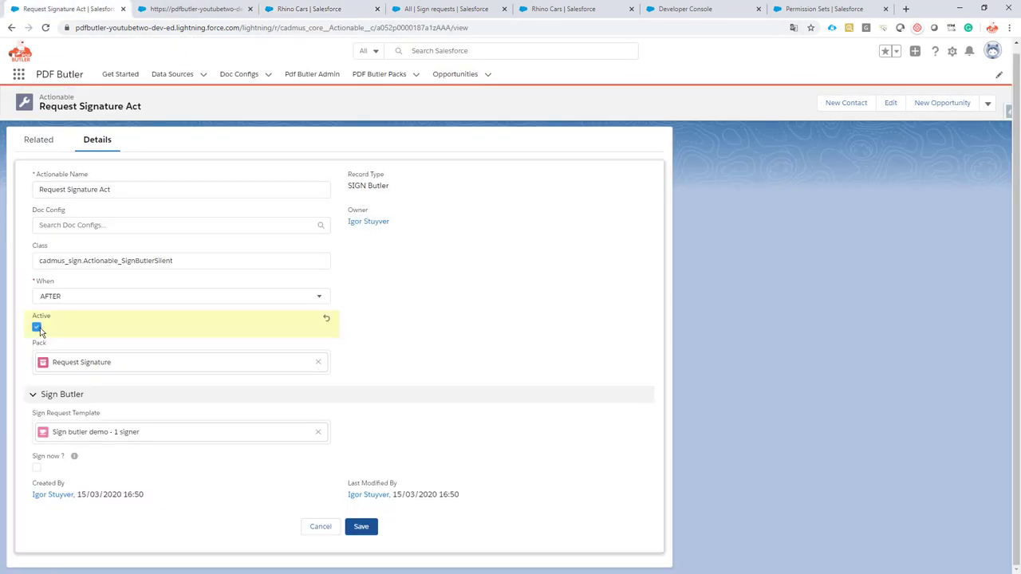
pyautogui.click(363, 528)
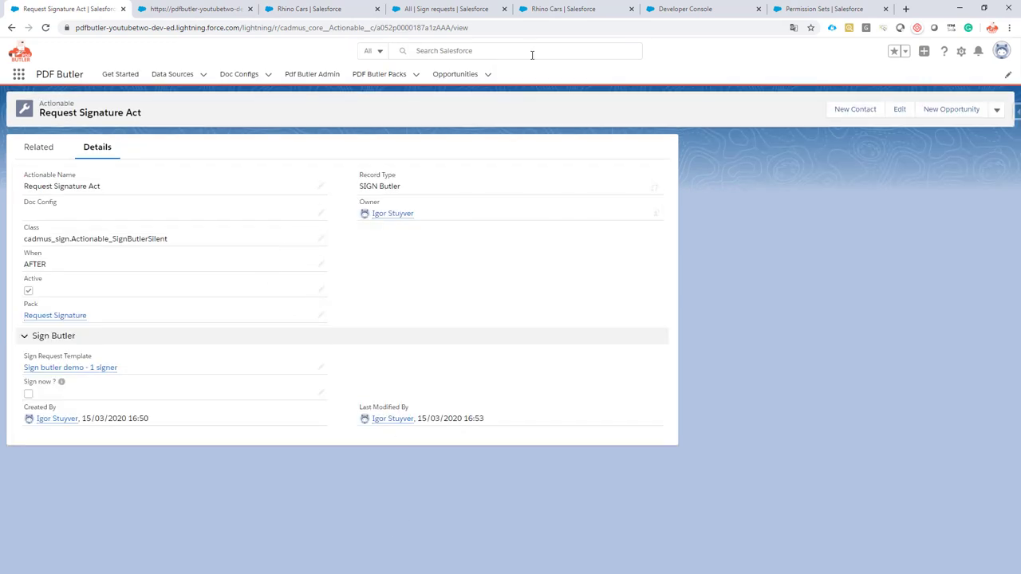
pyautogui.click(571, 9)
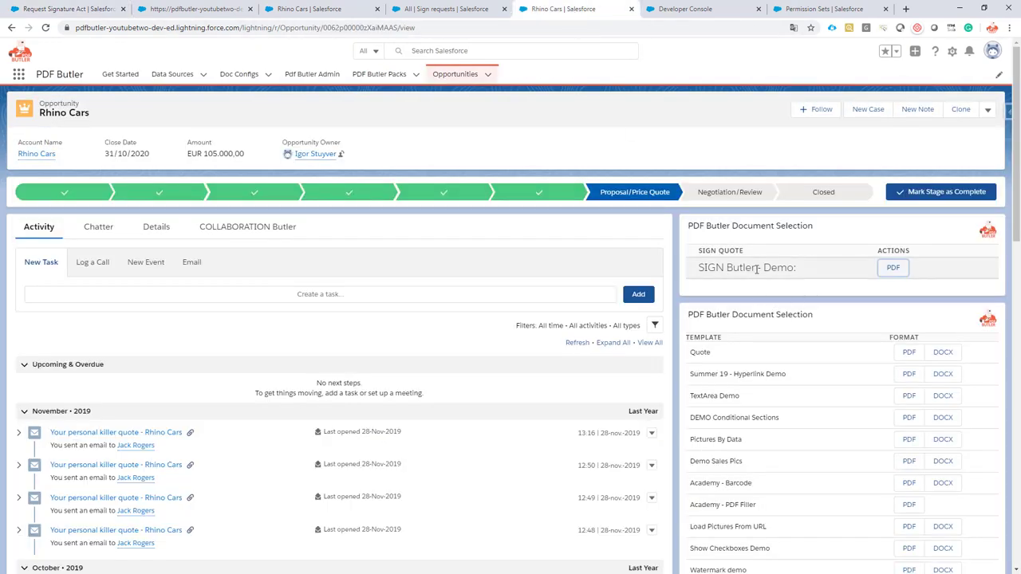
# - Send the SIGN Butler - Demo quote, verify the Signer Contact in Details, and open the signing email
pyautogui.click(893, 270)
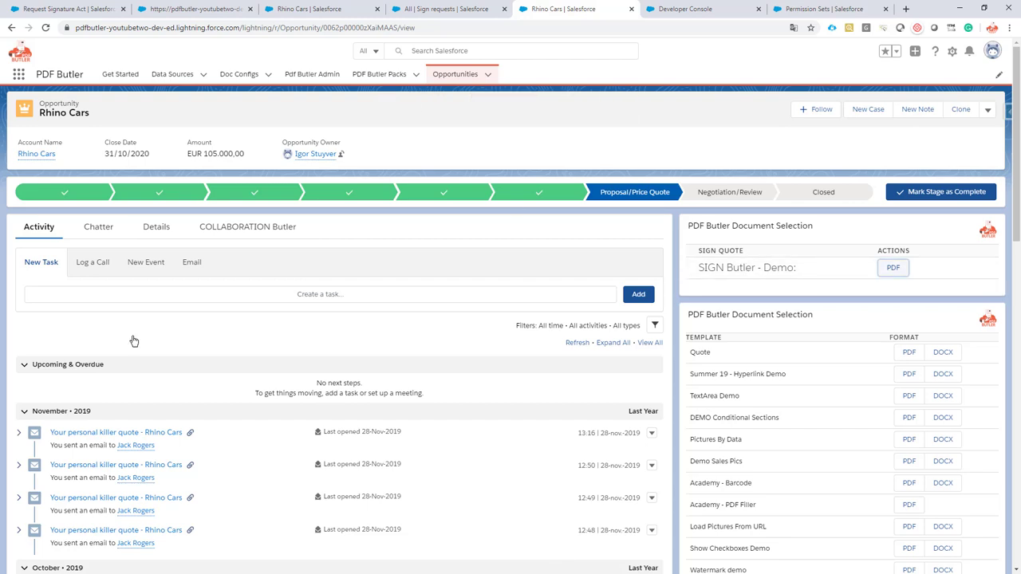
pyautogui.click(153, 227)
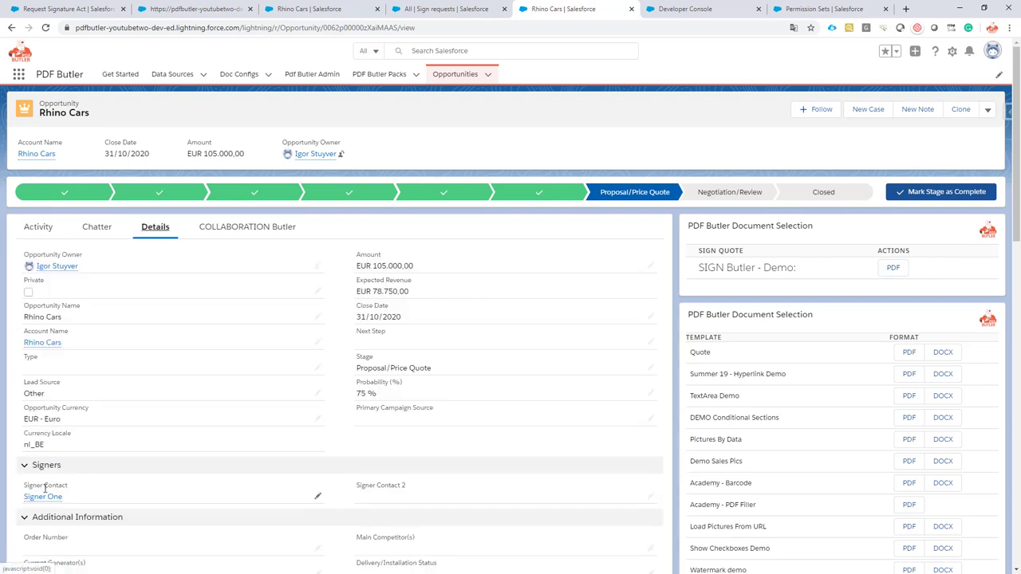
pyautogui.moveTo(46, 497)
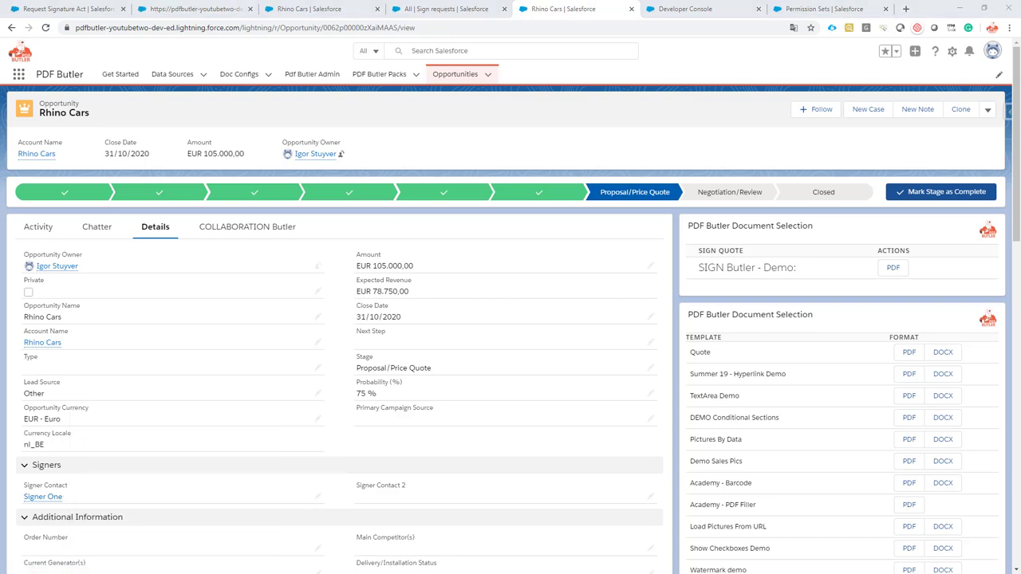
pyautogui.click(285, 550)
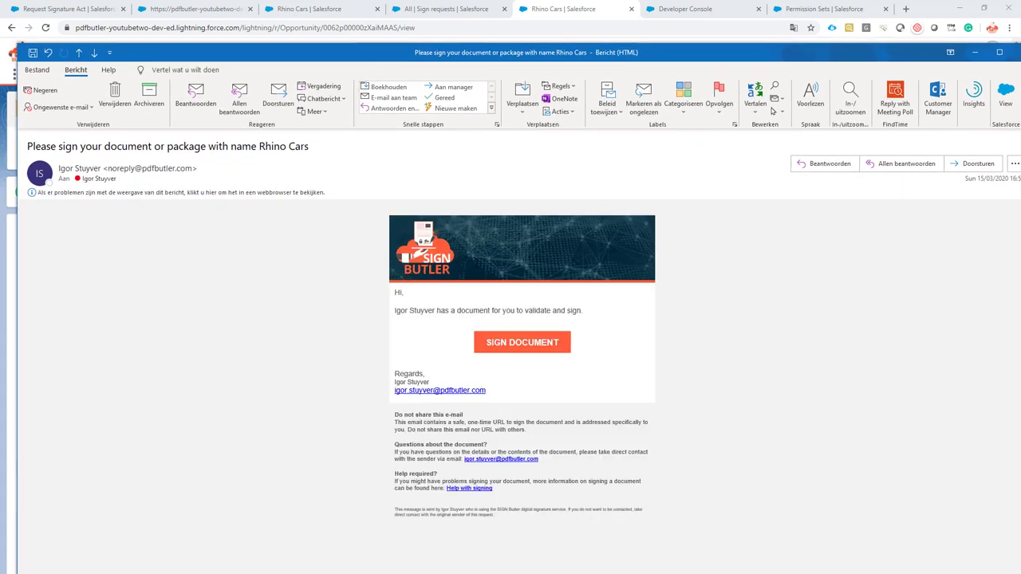
# - Move the Outlook message aside and follow the email's SIGN DOCUMENT link
pyautogui.moveTo(667, 51); pyautogui.dragTo(630, 8)
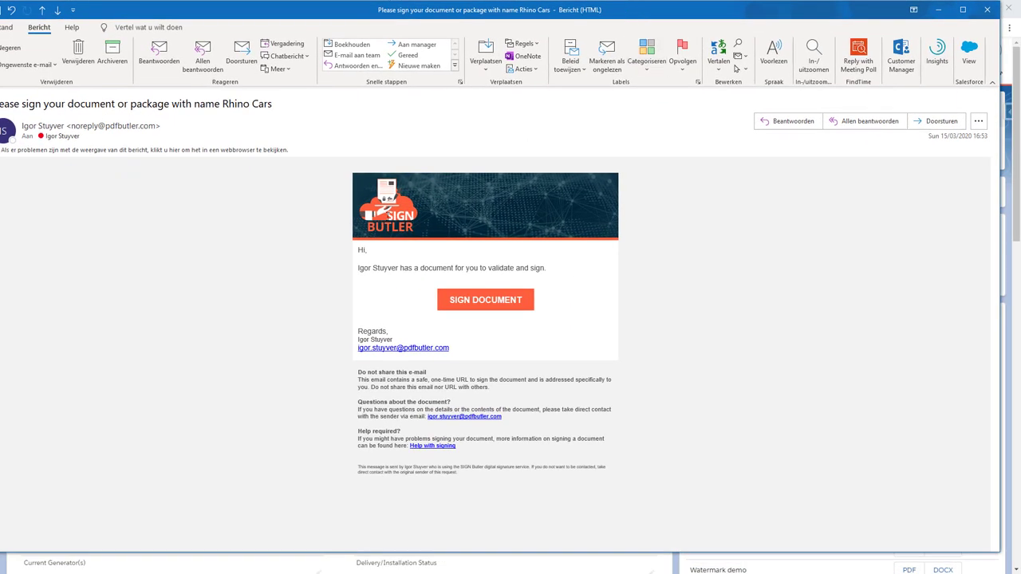
pyautogui.click(472, 302)
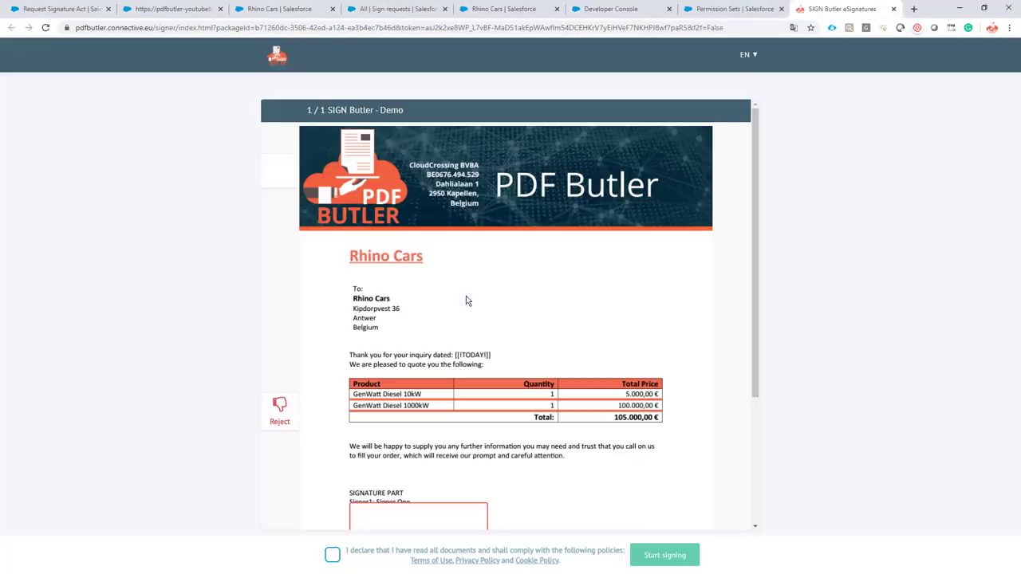
# - Scroll the Rhino Cars quote down to the signature box, then close the signing page
pyautogui.scroll(-2, 433, 285)
pyautogui.scroll(-1, 429, 279)
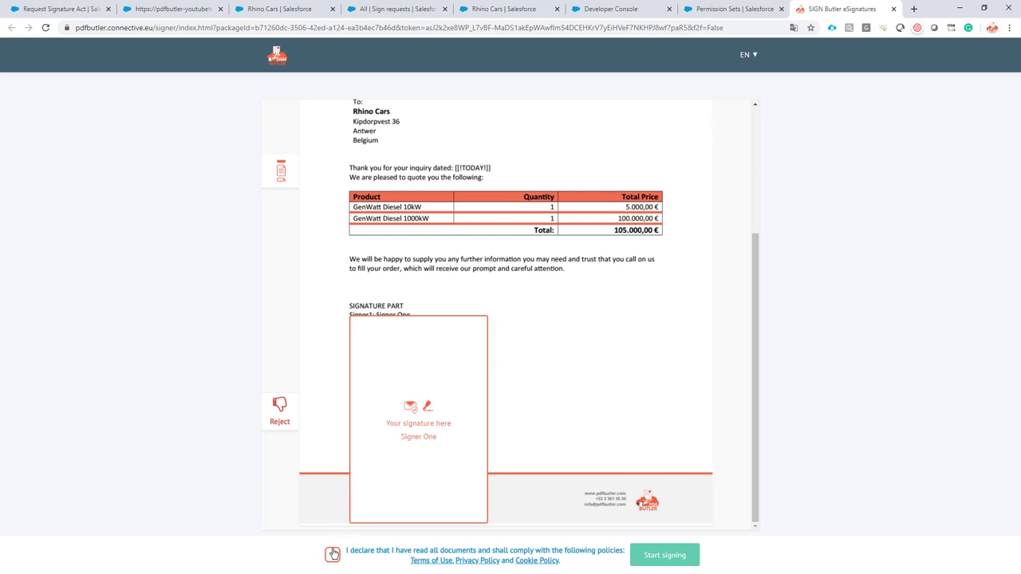
pyautogui.click(893, 9)
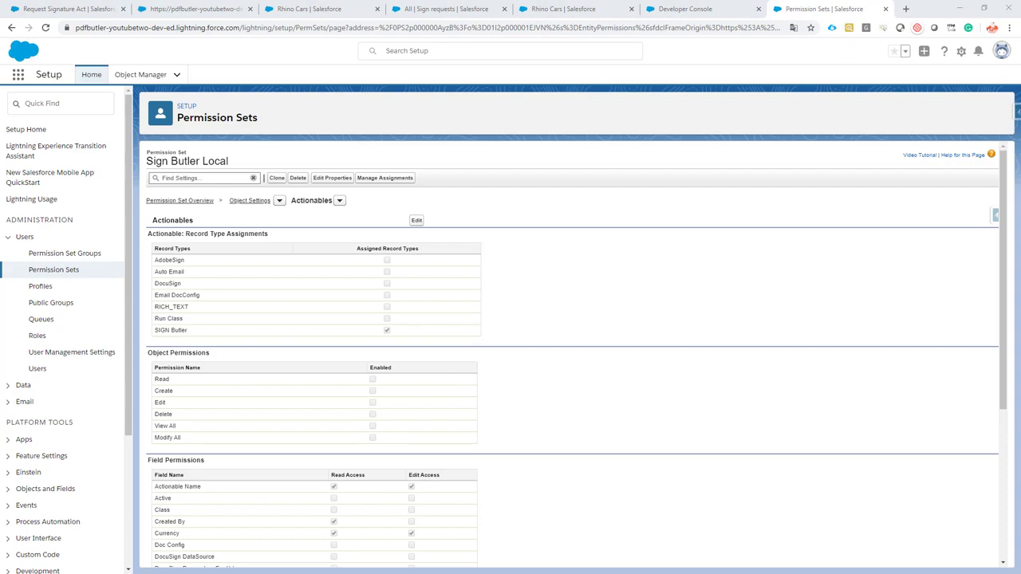
# - Undo the broken edit and change the signature tag to #SIG01_200_200#
pyautogui.hotkey('alt', 'Tab')
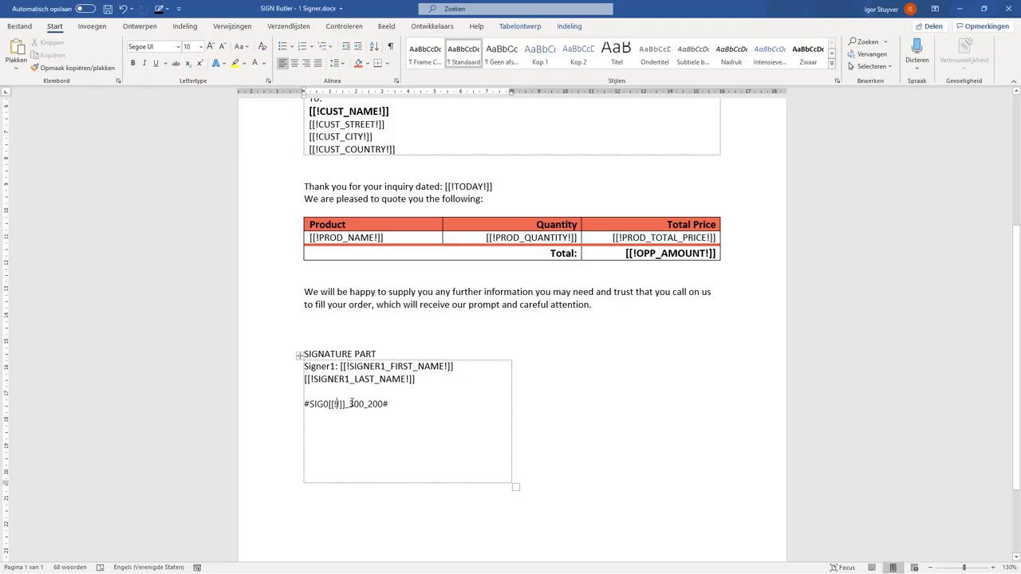
pyautogui.hotkey('ctrl', 'z')
pyautogui.hotkey('ctrl', 'z')
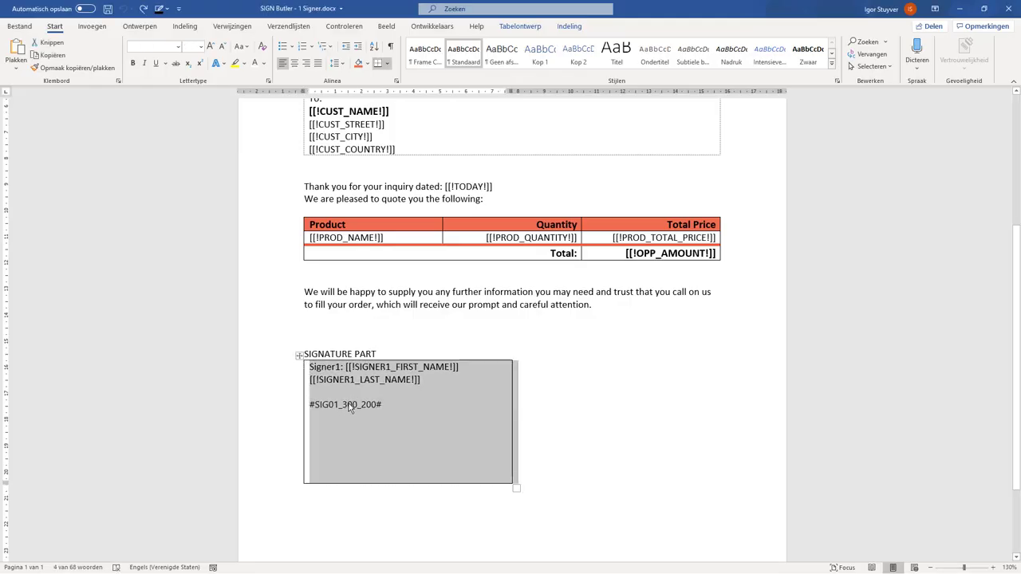
pyautogui.hotkey('ctrl', 'y')
pyautogui.hotkey('ctrl', 'z')
pyautogui.hotkey('ctrl', 'y')
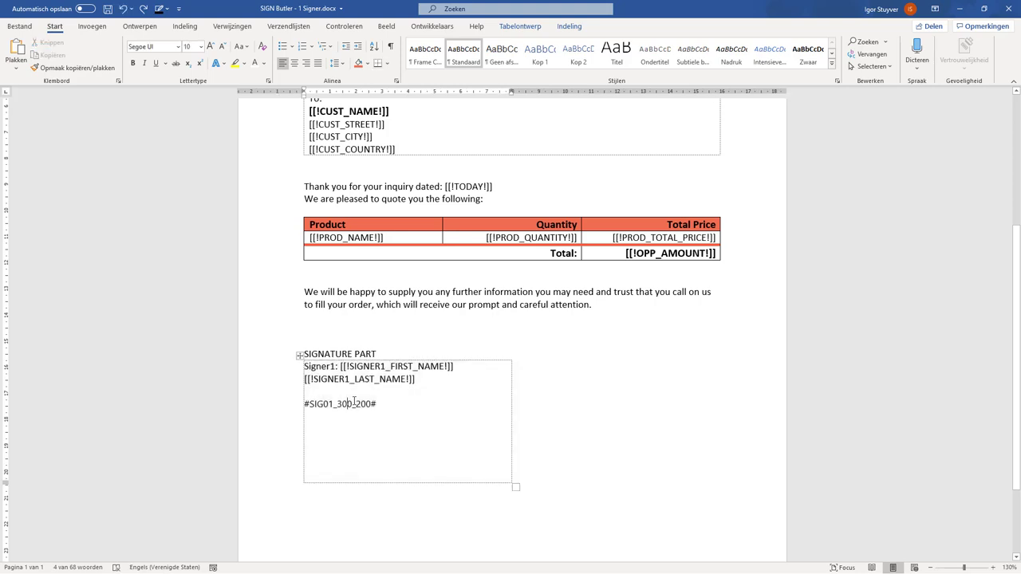
pyautogui.moveTo(337, 404); pyautogui.dragTo(344, 404)
pyautogui.write('2')
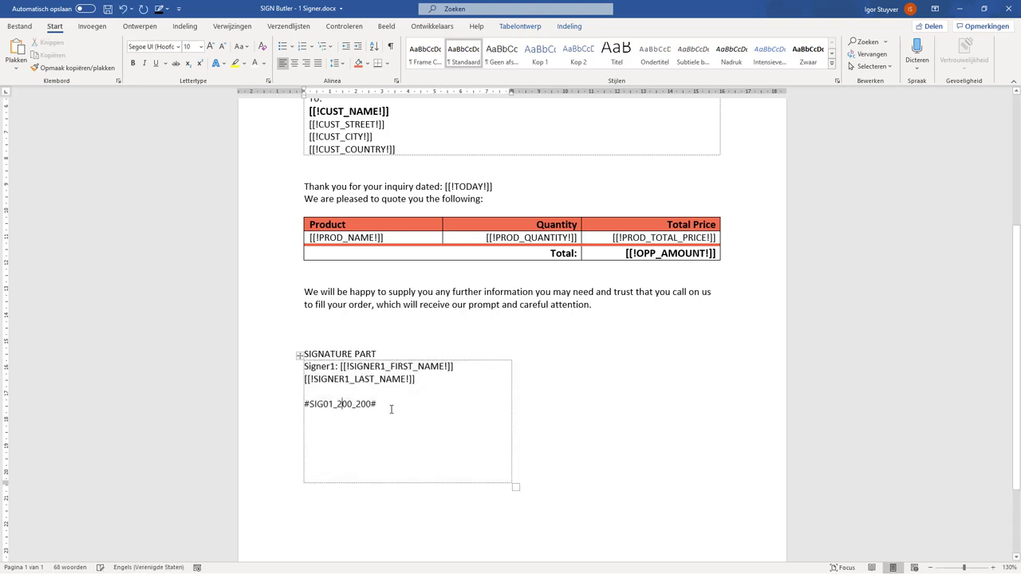
# - Move the signature tag one line down, colour it white, and save the template
pyautogui.tripleClick(331, 403)
pyautogui.click(353, 390)
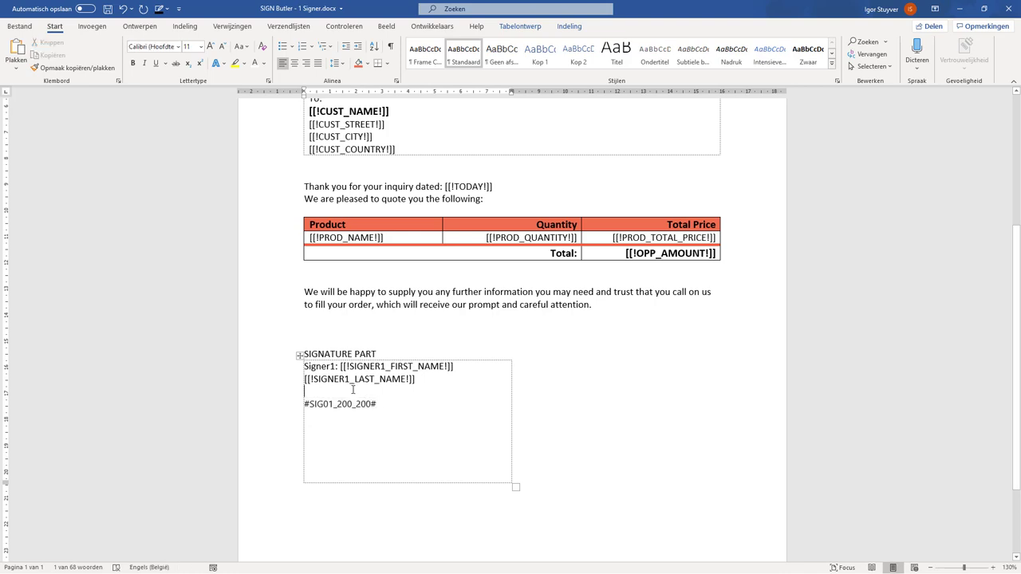
pyautogui.press('Return')
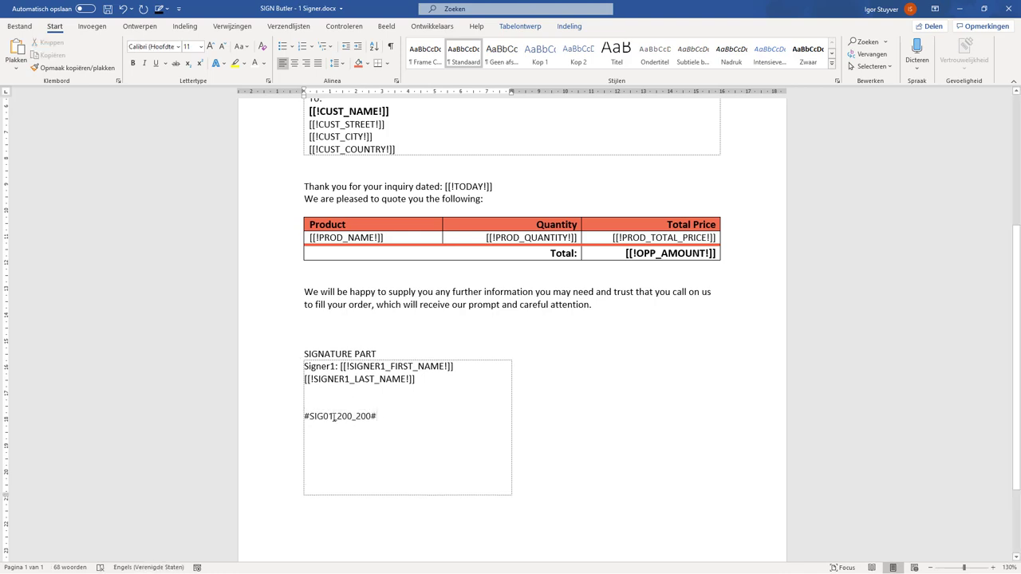
pyautogui.moveTo(386, 416); pyautogui.dragTo(306, 420)
pyautogui.tripleClick(306, 418)
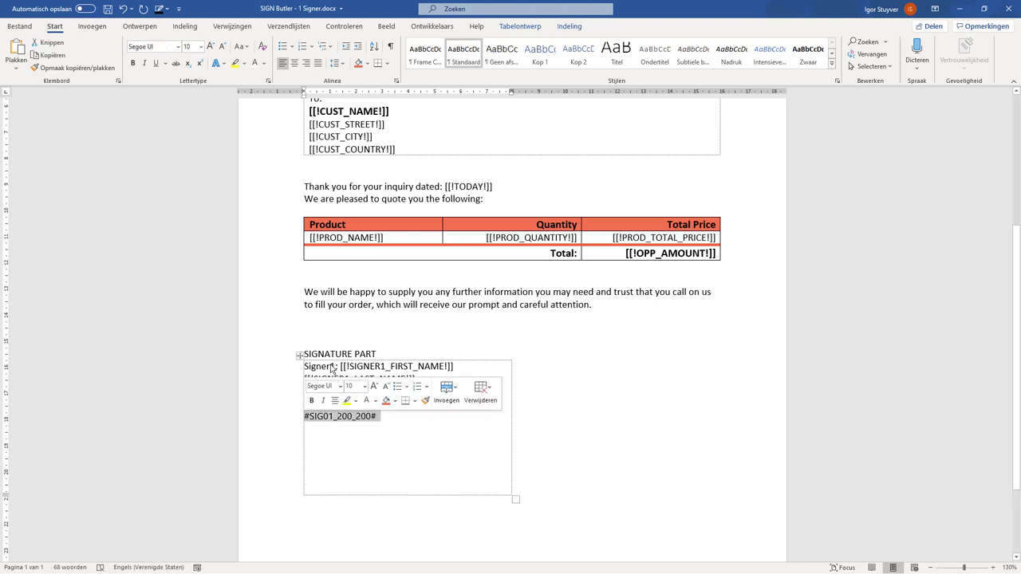
pyautogui.click(255, 63)
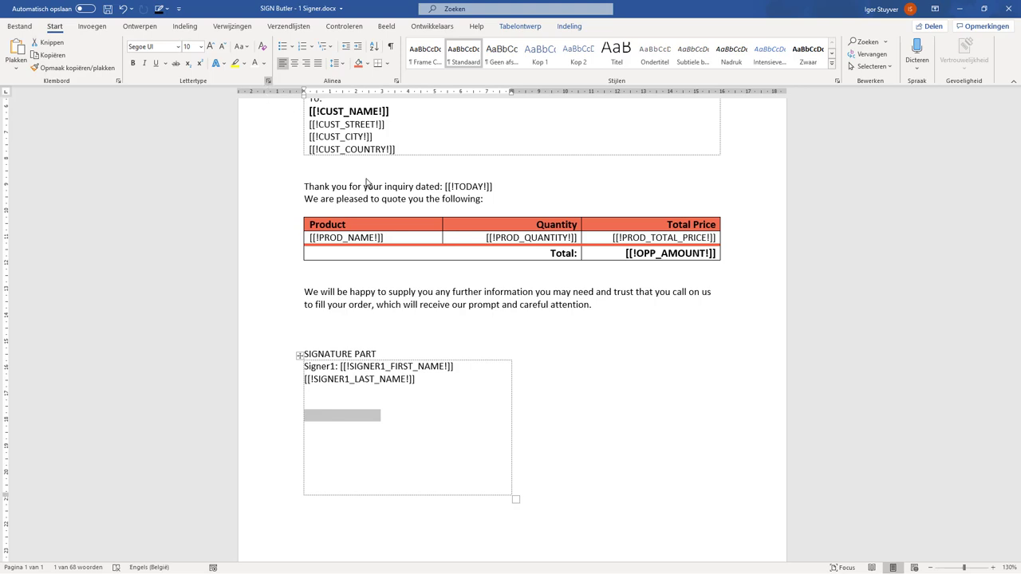
pyautogui.hotkey('ctrl', 's')
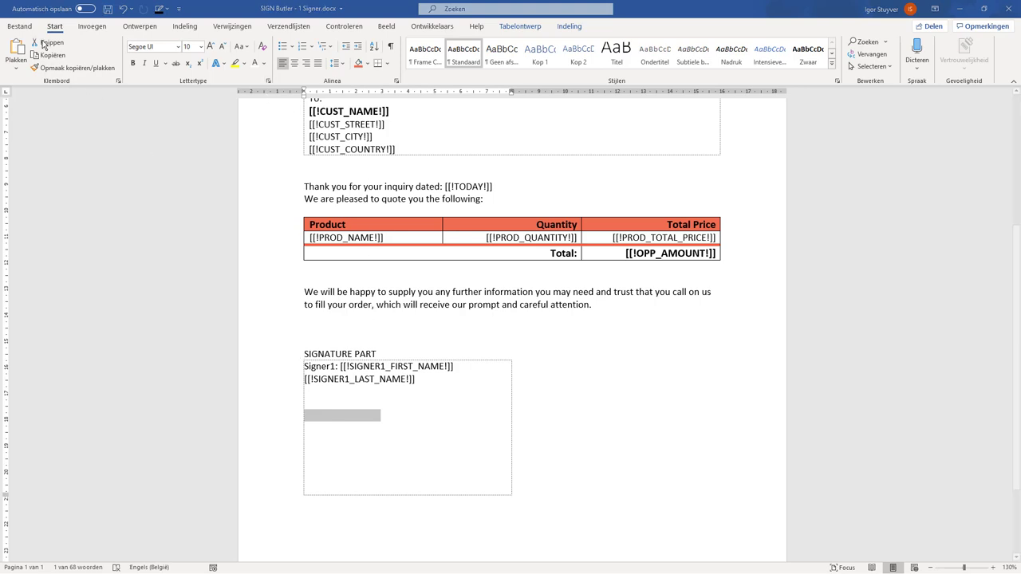
pyautogui.click(20, 26)
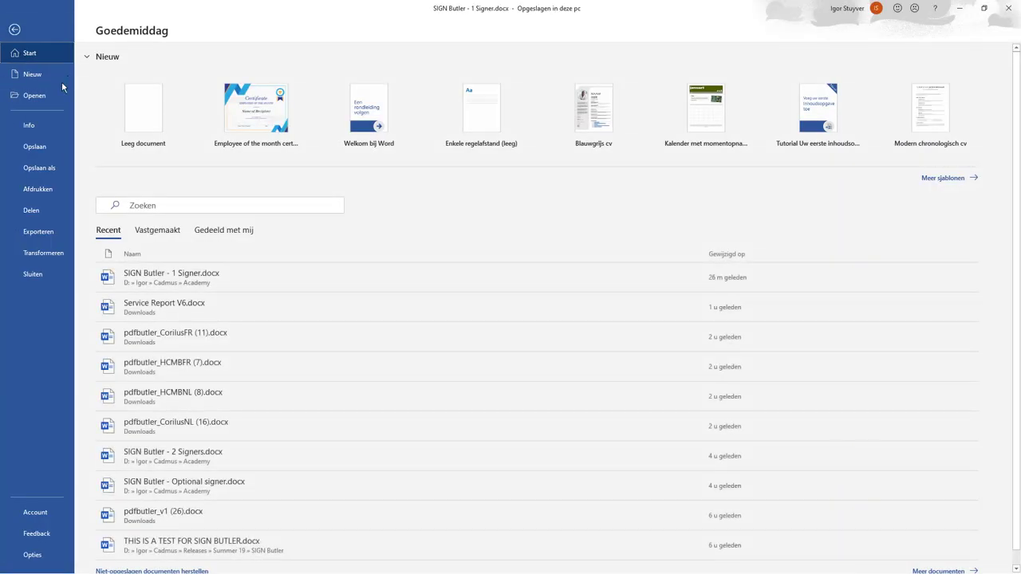
# - Replace the Doc Config's default document with the updated SIGN Butler - 1 Signer.docx and save to server
pyautogui.click(37, 123)
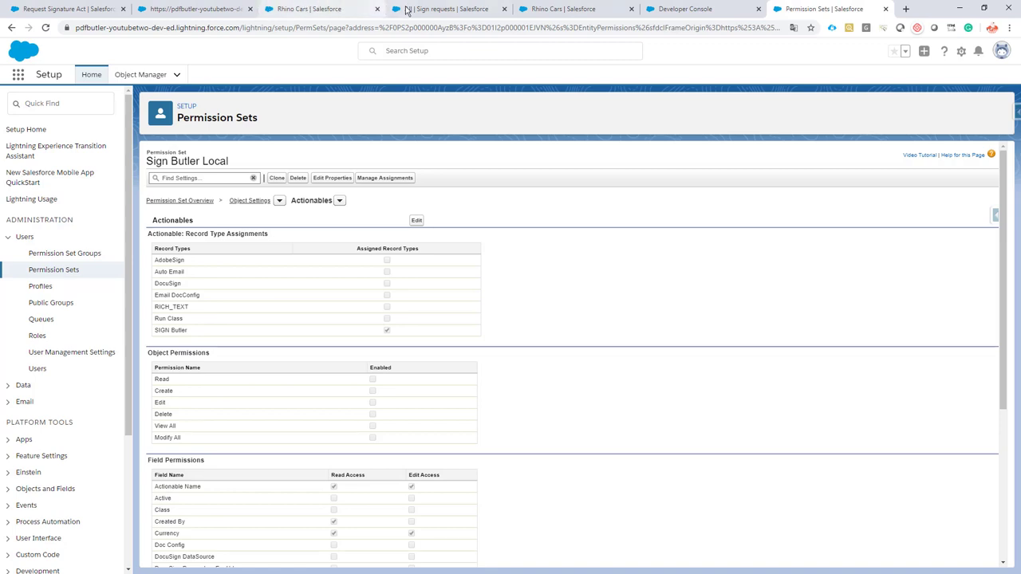
pyautogui.click(407, 9)
pyautogui.click(157, 10)
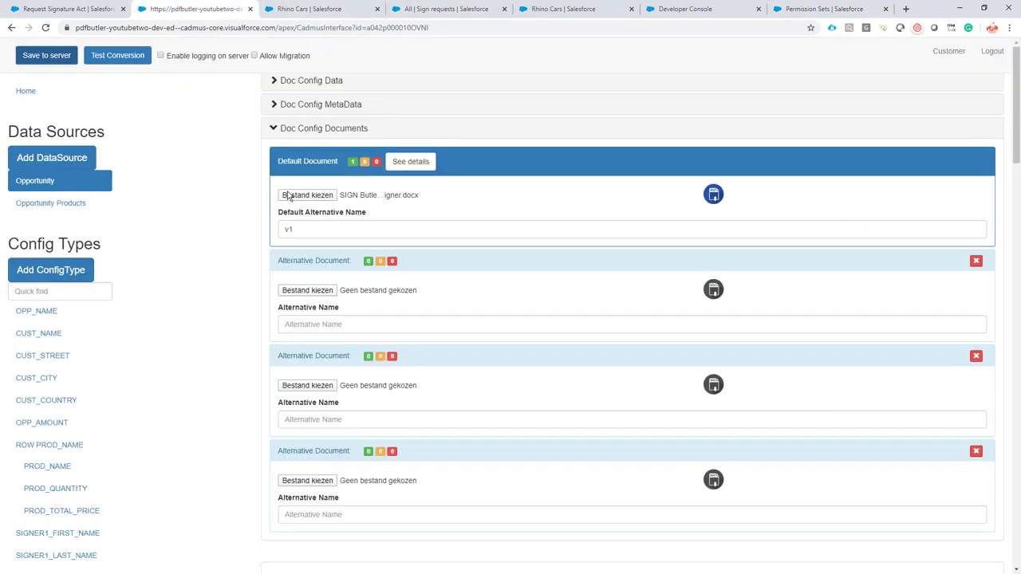
pyautogui.click(308, 198)
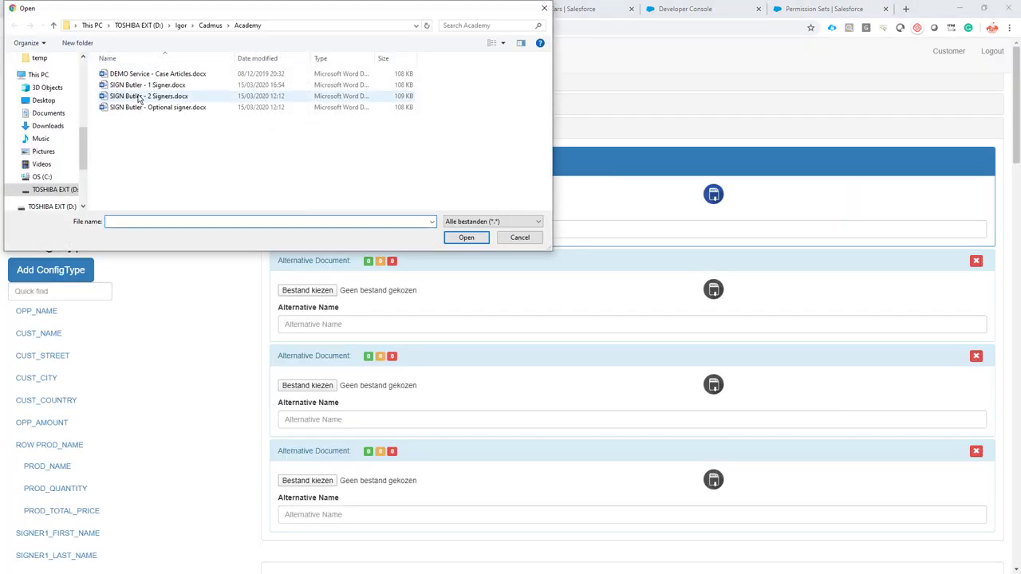
pyautogui.write('D:\\Igor\\Cadmus\\Academy\\SIGN Butler - 1 Signer.docx')
pyautogui.press('Return')
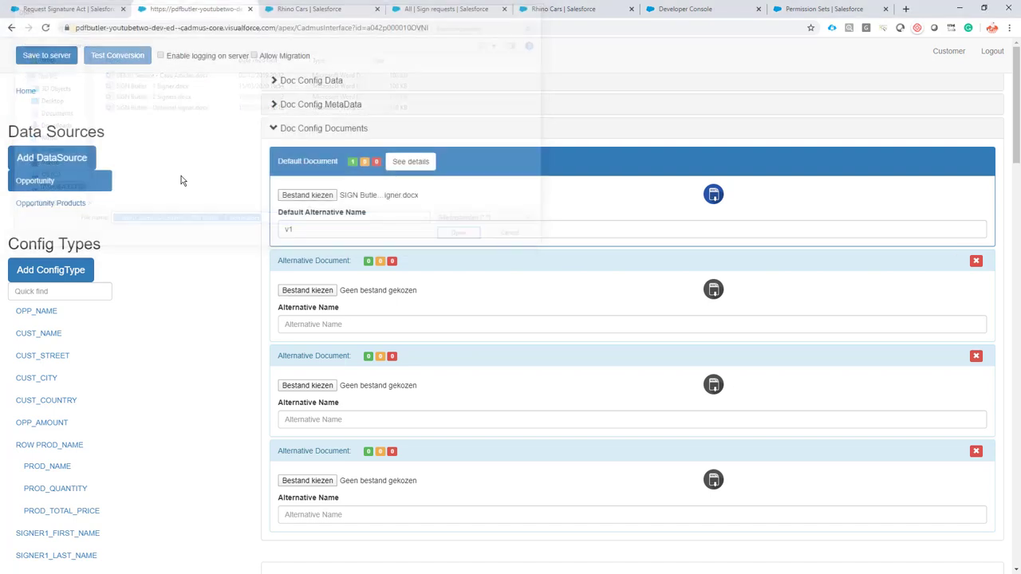
pyautogui.click(48, 56)
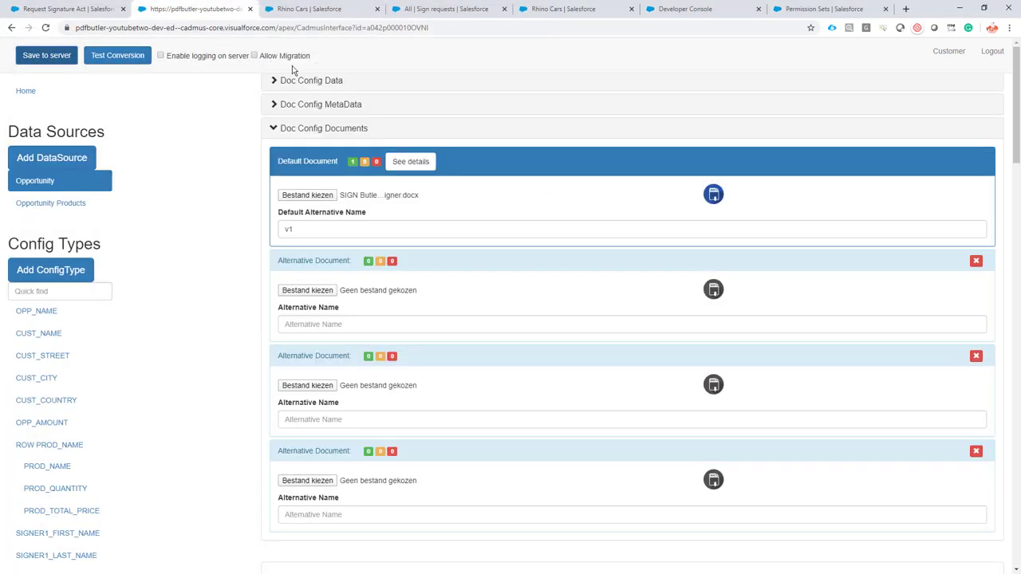
pyautogui.click(556, 11)
# - Send the Rhino Cars SIGN Butler - Demo quote for signing once more
pyautogui.click(892, 268)
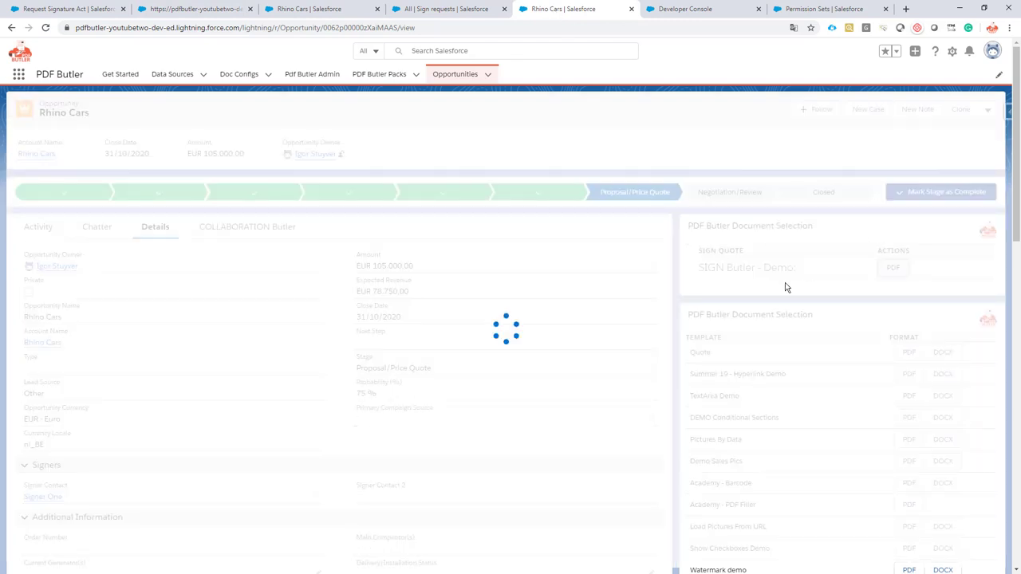